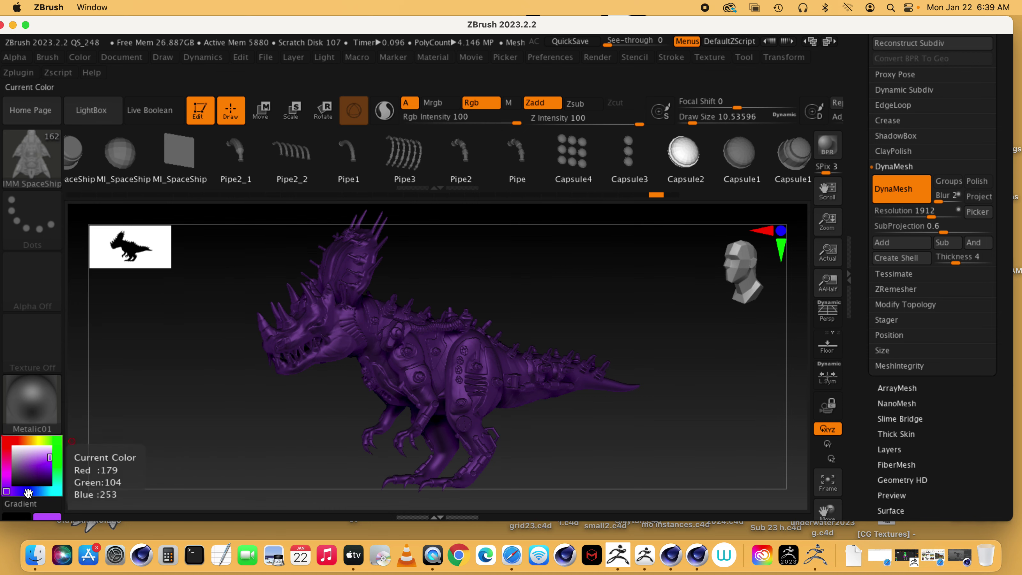
Step: Set the current paint colour to a light salmon red with RGB values 242, 171, 155
{"action": "mouse_move", "coordinate": [36, 456]}
{"action": "left_mouse_down"}
{"action": "mouse_move", "coordinate": [26, 453]}
{"action": "mouse_move", "coordinate": [42, 461]}
{"action": "left_mouse_up"}
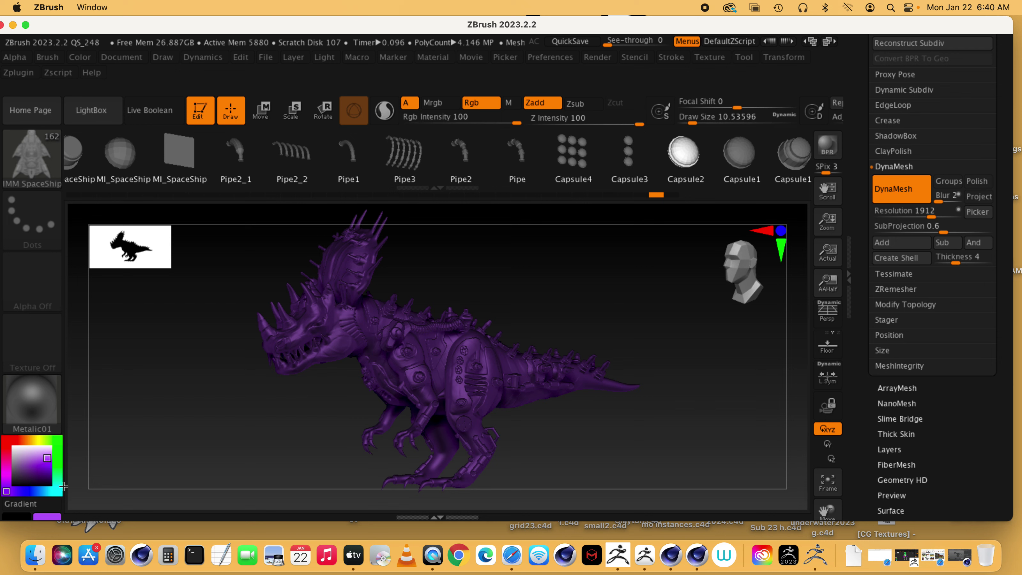
{"action": "left_click", "coordinate": [18, 439]}
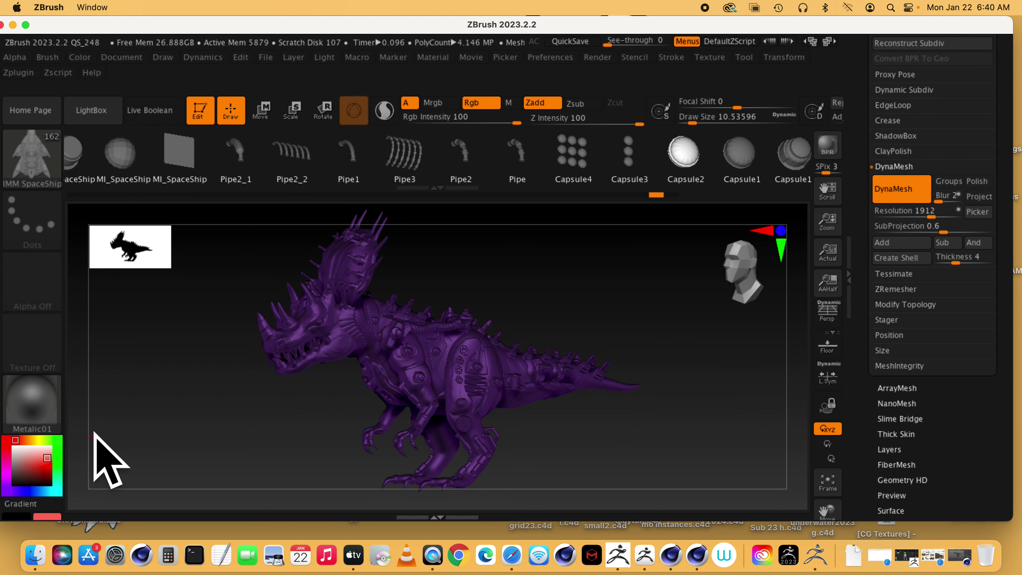
{"action": "left_click", "coordinate": [15, 439]}
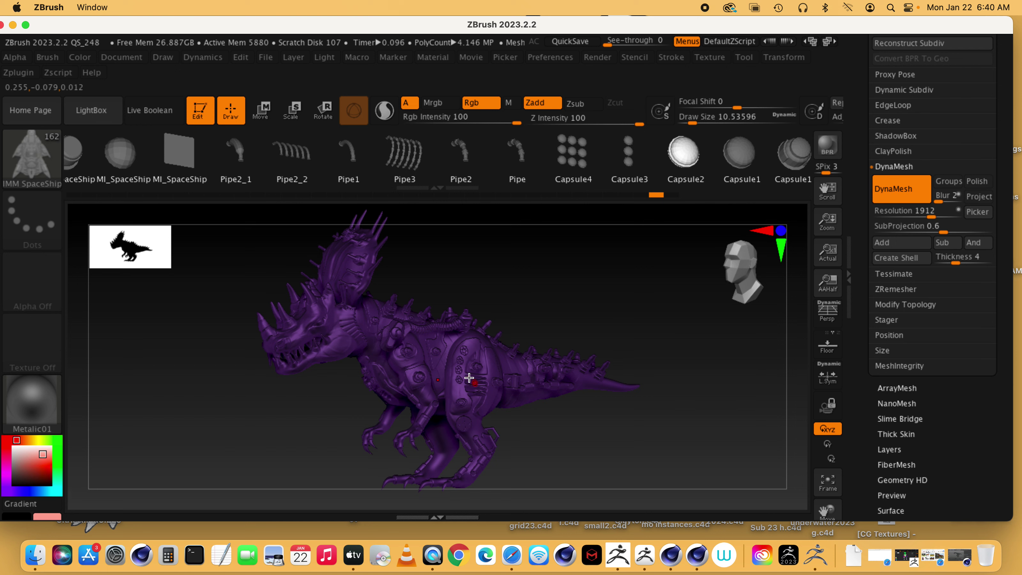
{"action": "left_click", "coordinate": [76, 54]}
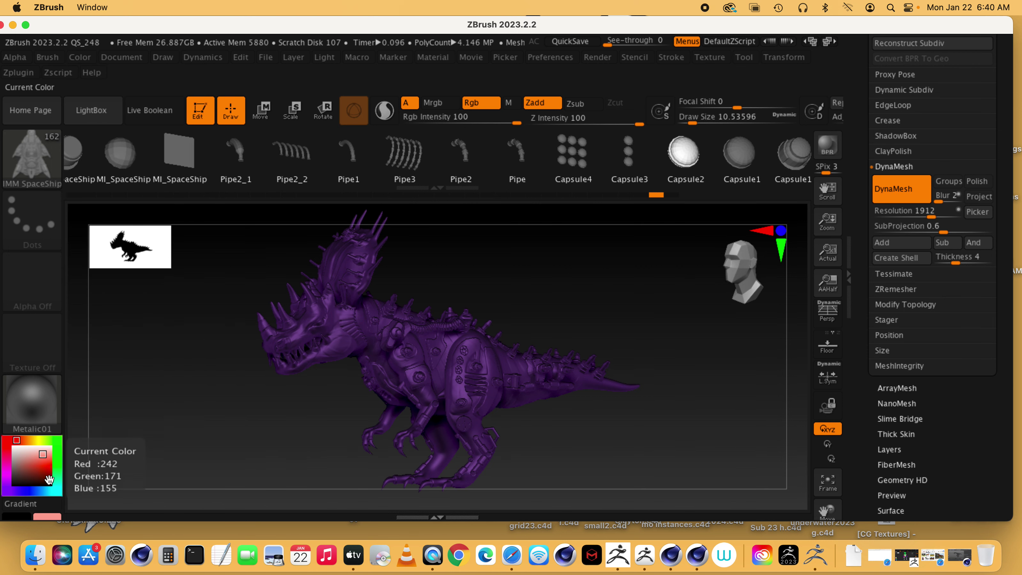
{"action": "left_click", "coordinate": [72, 59]}
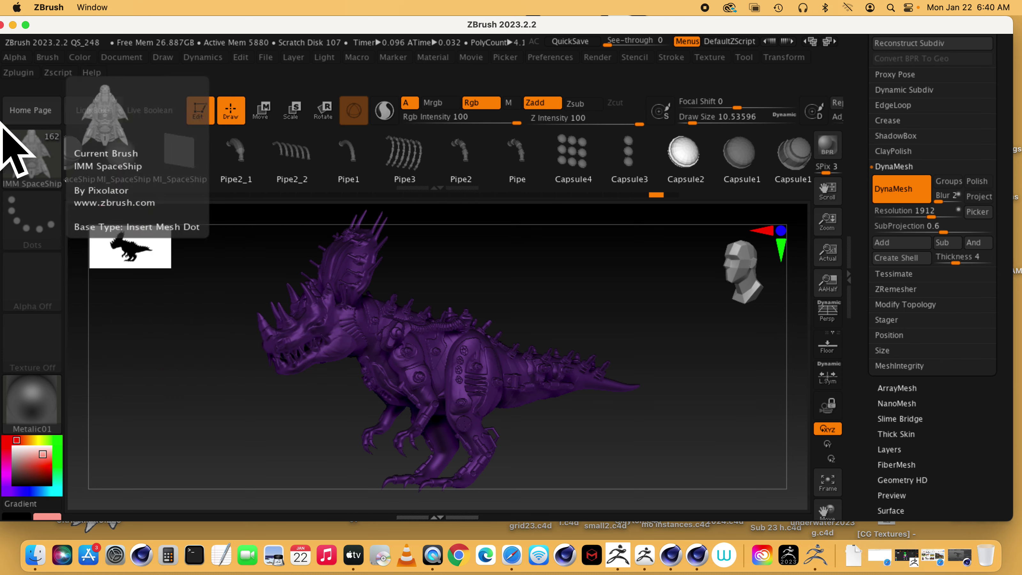
Step: Choose the Standard brush from the sculpting brushes
{"action": "left_click", "coordinate": [13, 141]}
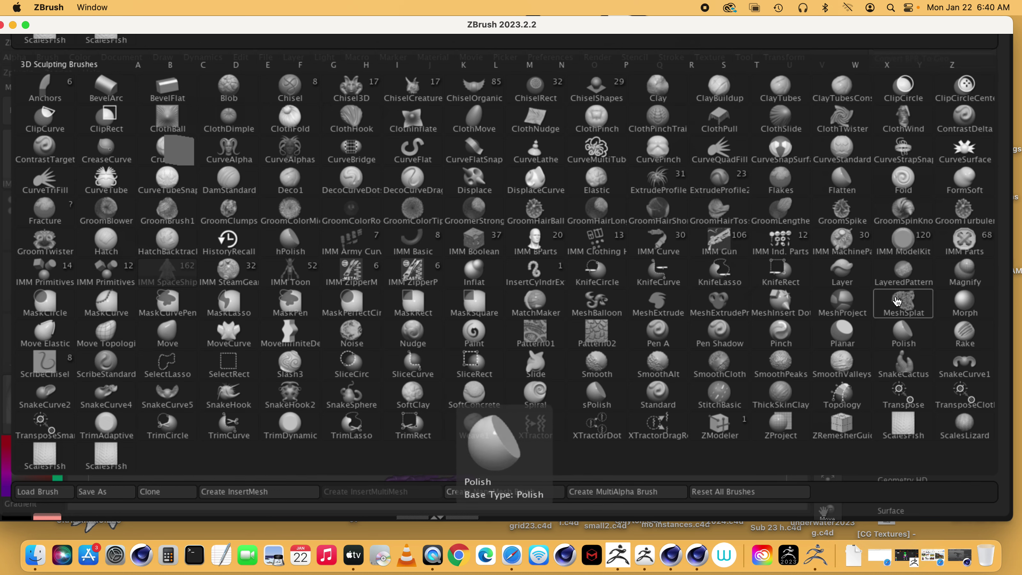
{"action": "key", "text": "s"}
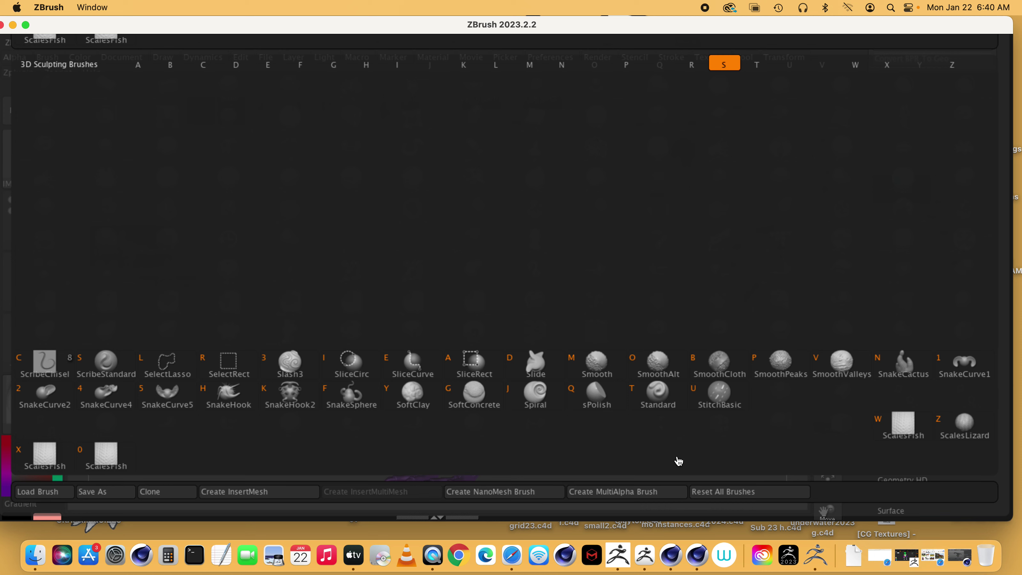
{"action": "left_click", "coordinate": [659, 394]}
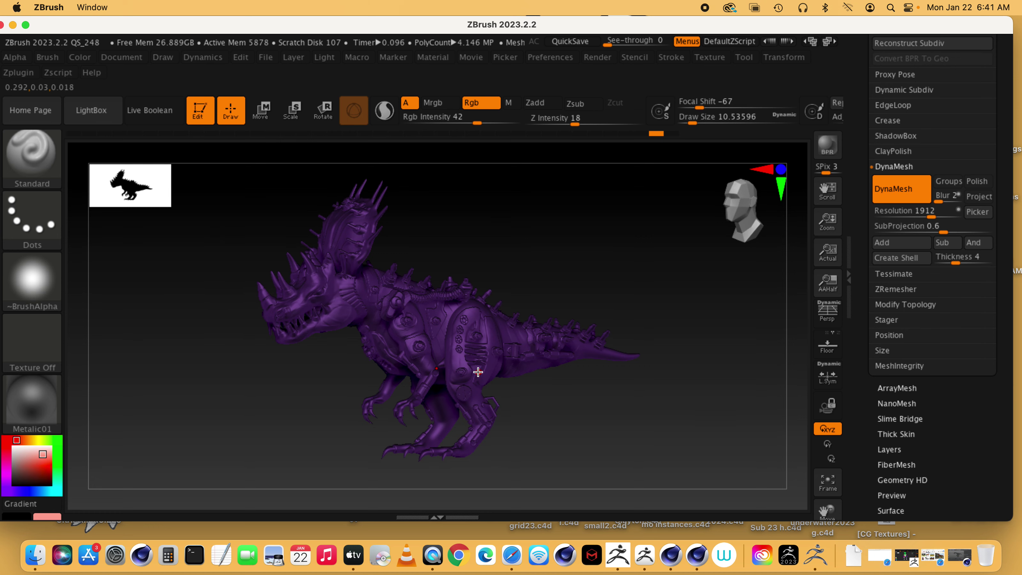
{"action": "left_click", "coordinate": [32, 155]}
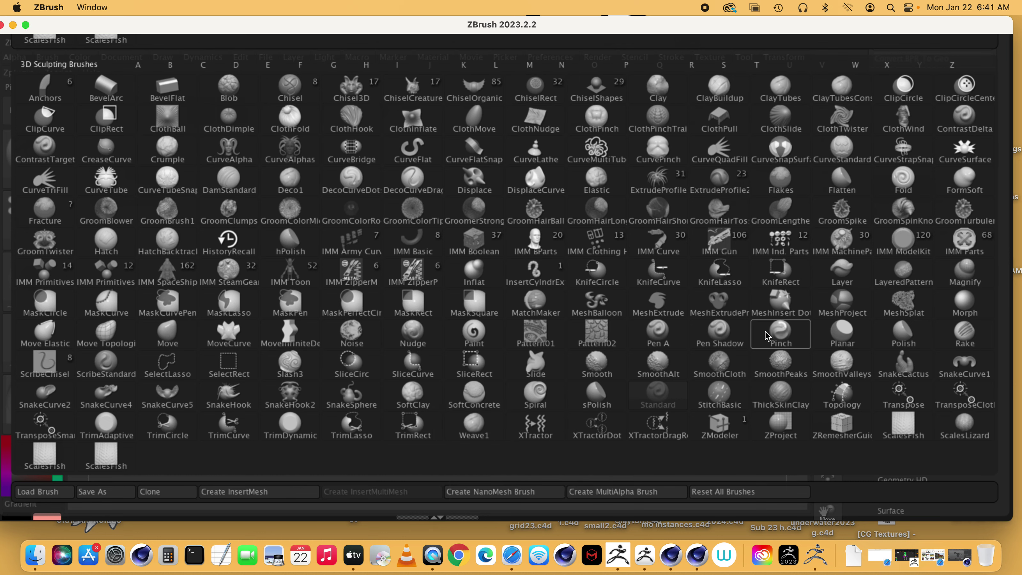
{"action": "left_click", "coordinate": [658, 395]}
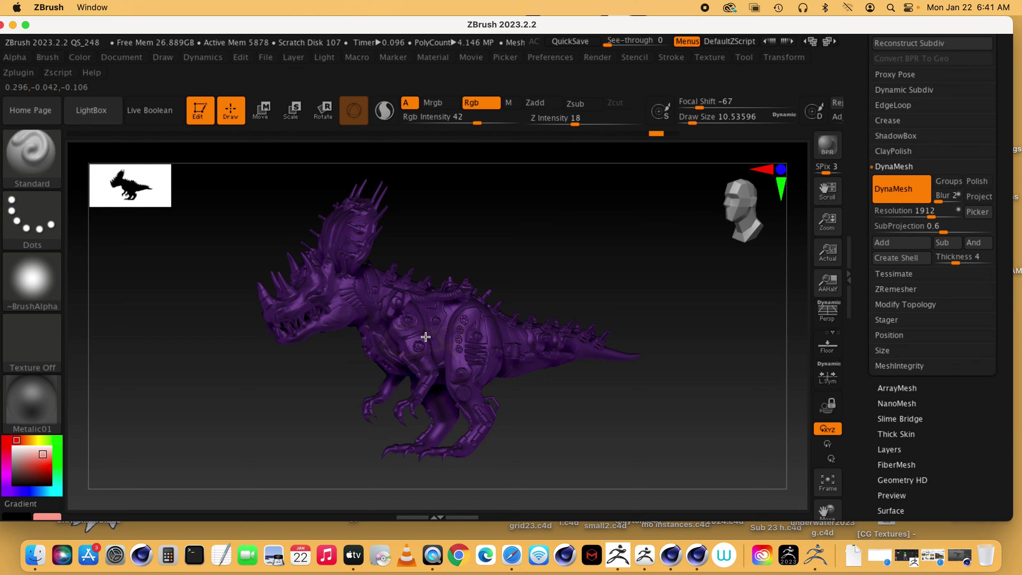
Step: Set the Draw Size to 30.69679 and paint light colour over the creature's thigh plate
{"action": "scroll", "coordinate": [507, 292], "scroll_direction": "up", "scroll_amount": 10}
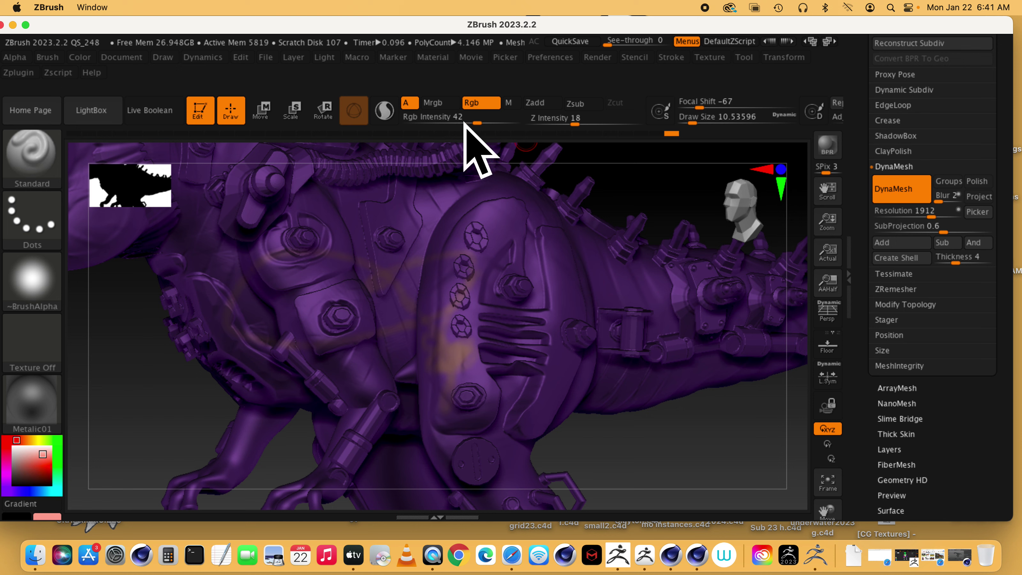
{"action": "left_click_drag", "start_coordinate": [693, 120], "coordinate": [700, 121]}
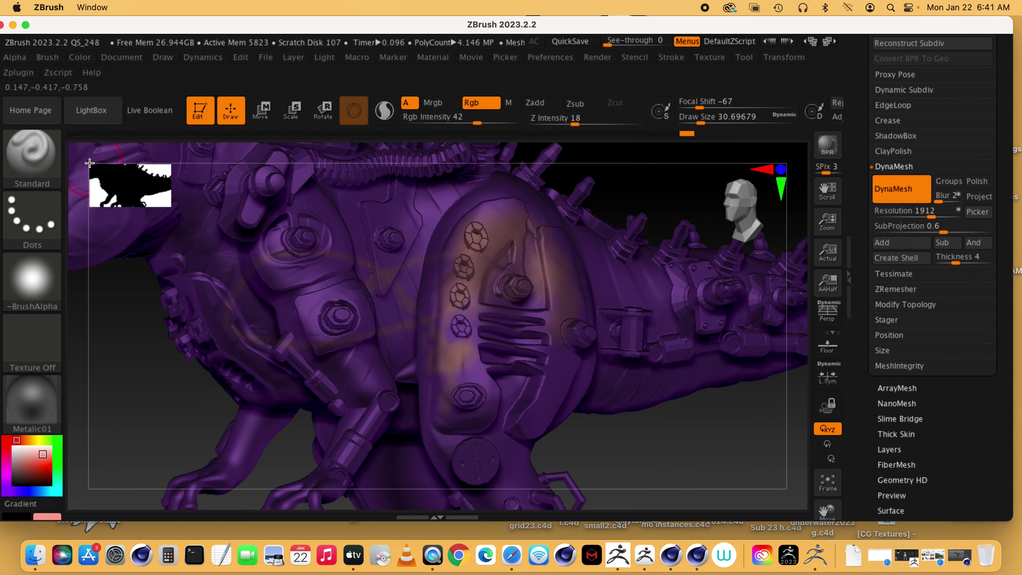
Step: Try a stroke with Zadd enabled around the bolt plate in front of the thigh, and undo it
{"action": "left_click", "coordinate": [534, 118]}
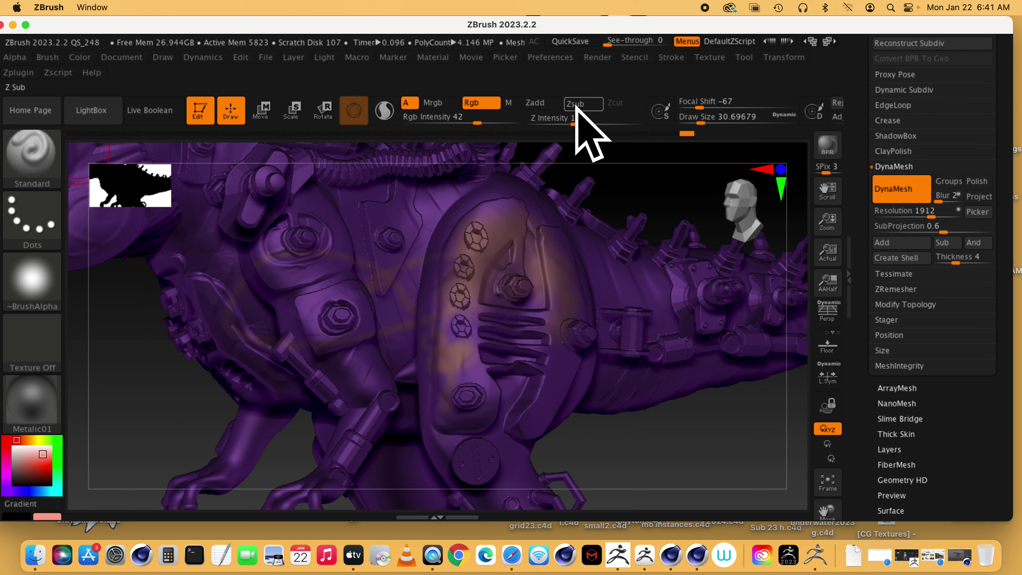
{"action": "left_click", "coordinate": [540, 107]}
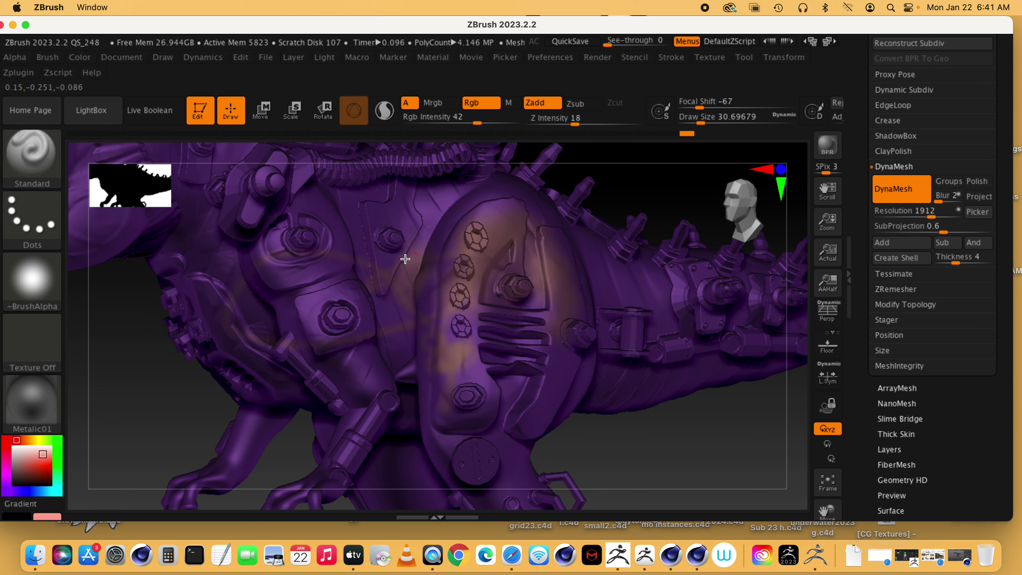
{"action": "left_click_drag", "start_coordinate": [406, 259], "coordinate": [379, 251]}
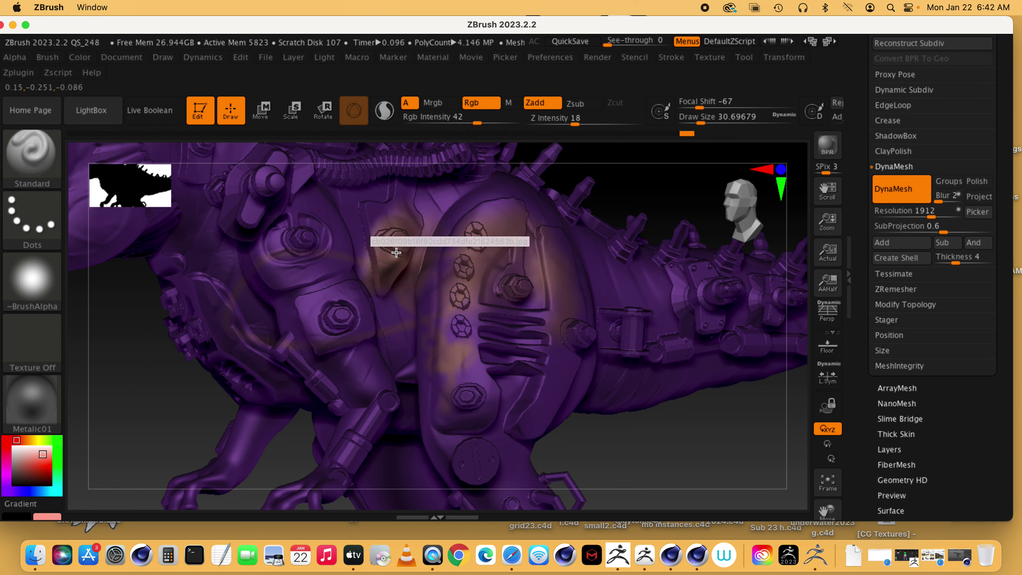
{"action": "key", "text": "ctrl"}
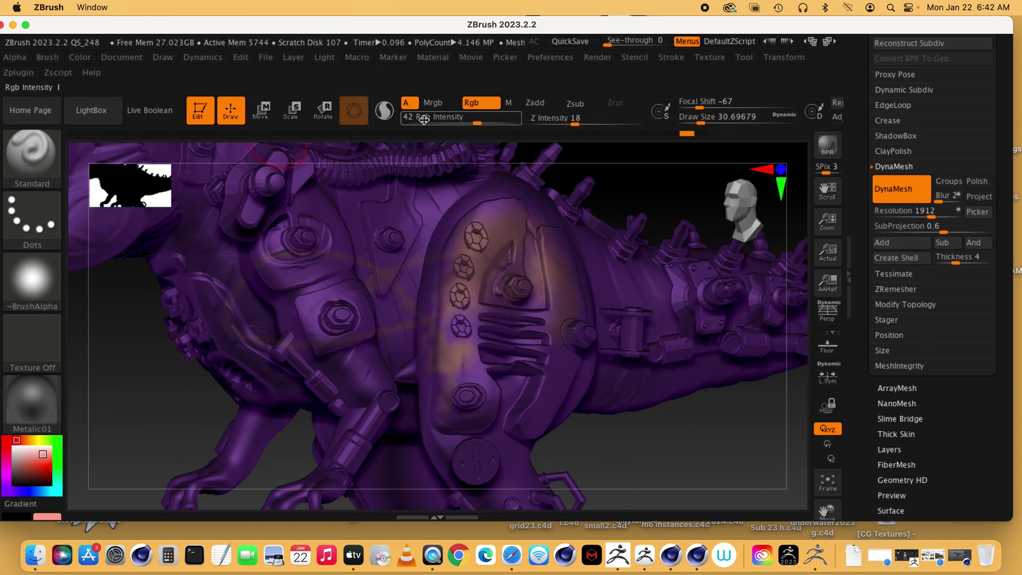
Step: Set Z Intensity and Rgb Intensity to 100, and paint the salmon colour across the thigh plate and the bolted flank plates
{"action": "left_click_drag", "start_coordinate": [576, 123], "coordinate": [644, 122]}
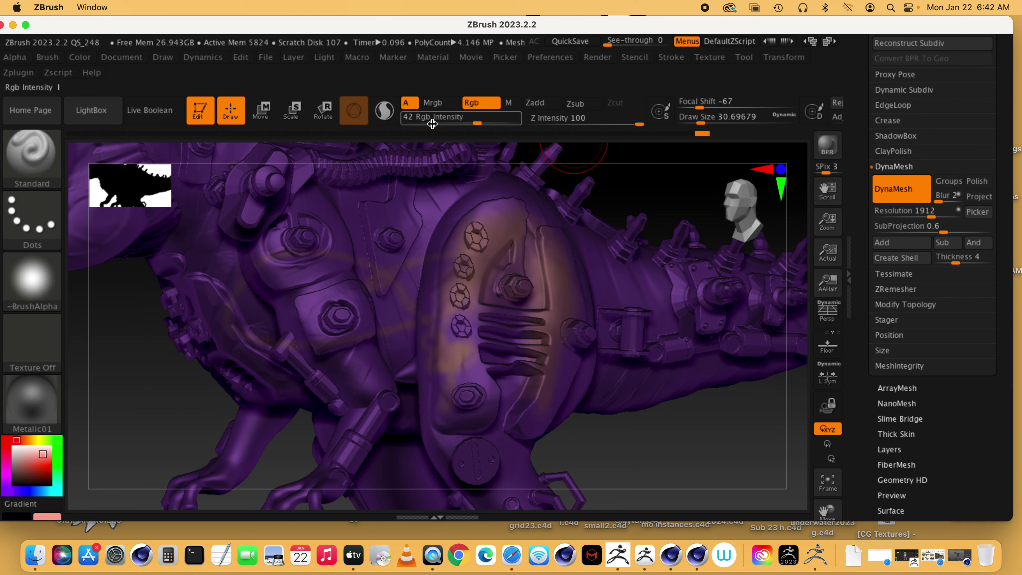
{"action": "left_click_drag", "start_coordinate": [463, 121], "coordinate": [522, 122]}
{"action": "mouse_move", "coordinate": [538, 235]}
{"action": "left_mouse_down"}
{"action": "mouse_move", "coordinate": [527, 405]}
{"action": "mouse_move", "coordinate": [357, 322]}
{"action": "mouse_move", "coordinate": [327, 353]}
{"action": "mouse_move", "coordinate": [399, 226]}
{"action": "mouse_move", "coordinate": [312, 250]}
{"action": "left_mouse_up"}
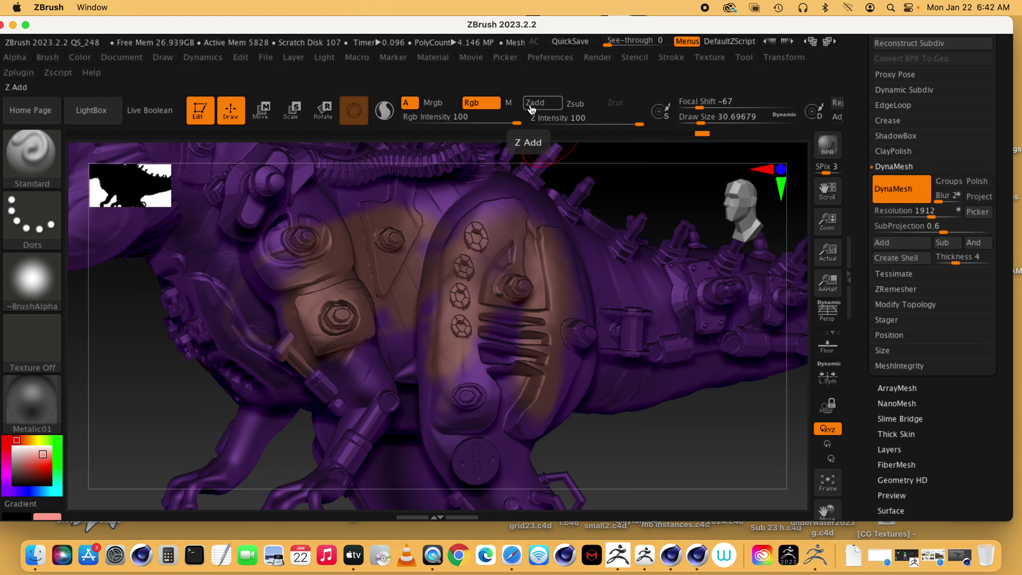
Step: Set the Rgb Intensity to 34, try the Mrgb and M channels, and return the brush to the Rgb channel only
{"action": "left_click_drag", "start_coordinate": [517, 122], "coordinate": [482, 123]}
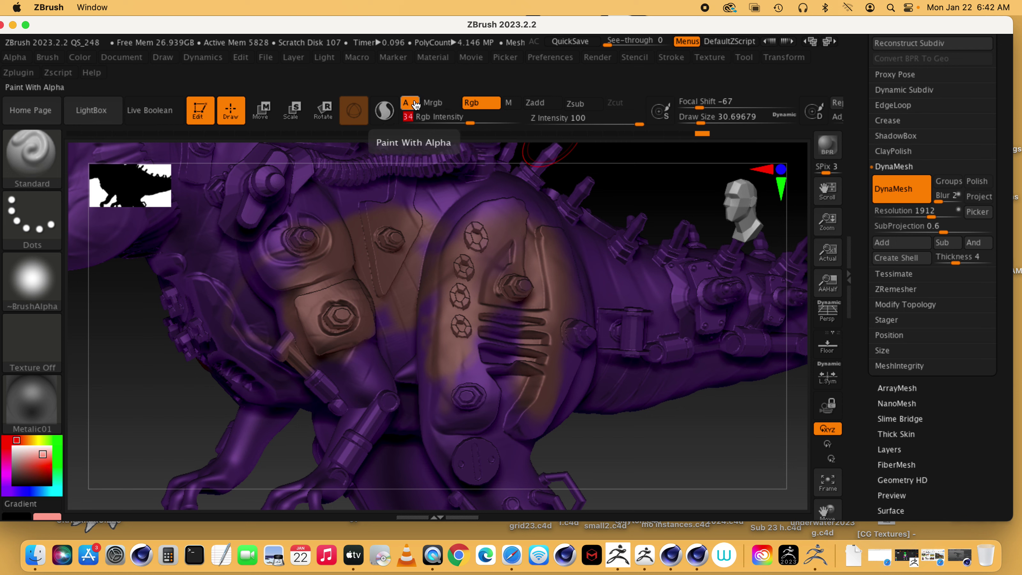
{"action": "left_click", "coordinate": [35, 283]}
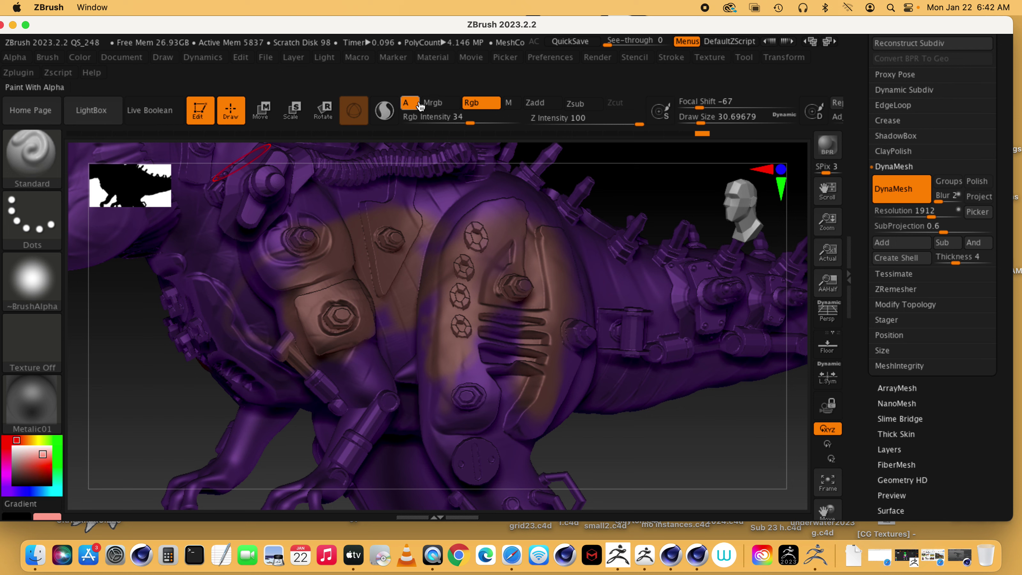
{"action": "left_click", "coordinate": [439, 108]}
{"action": "left_click", "coordinate": [475, 103]}
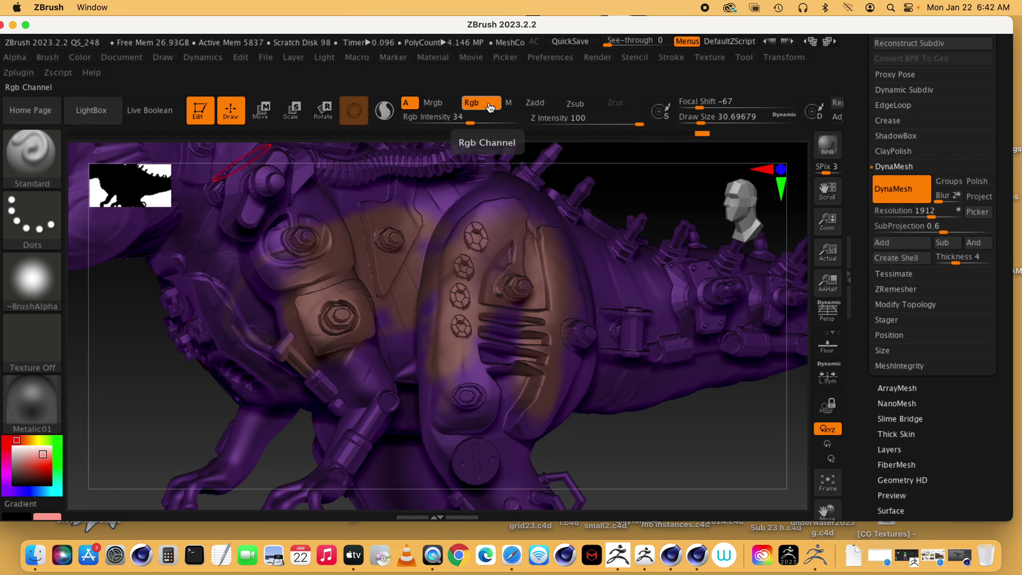
{"action": "left_click", "coordinate": [511, 103]}
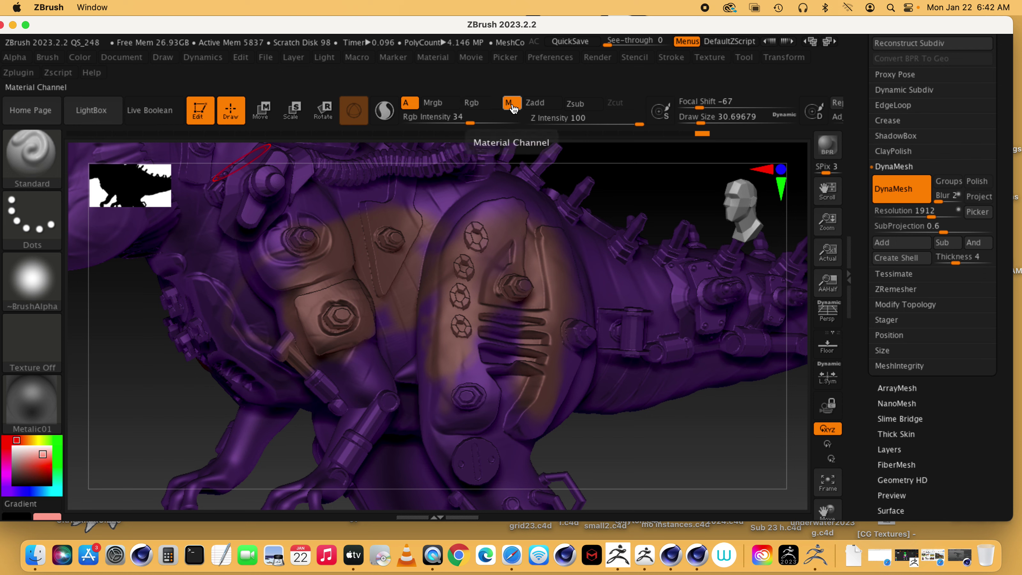
{"action": "left_click", "coordinate": [483, 107]}
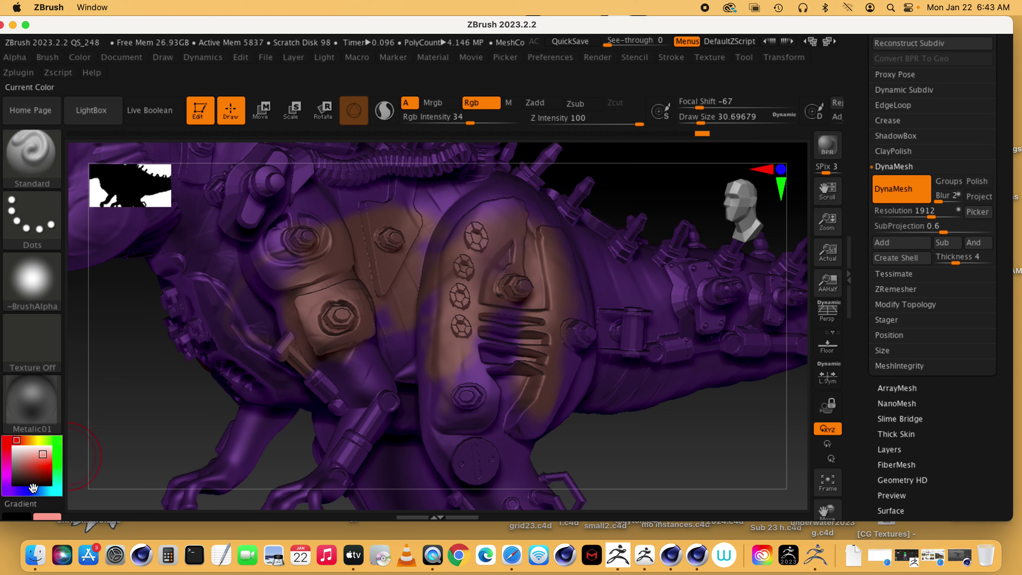
Step: Pick a saturated red and paint a soft patch on the flank between the bolted plate and the thigh plate
{"action": "left_click", "coordinate": [47, 466]}
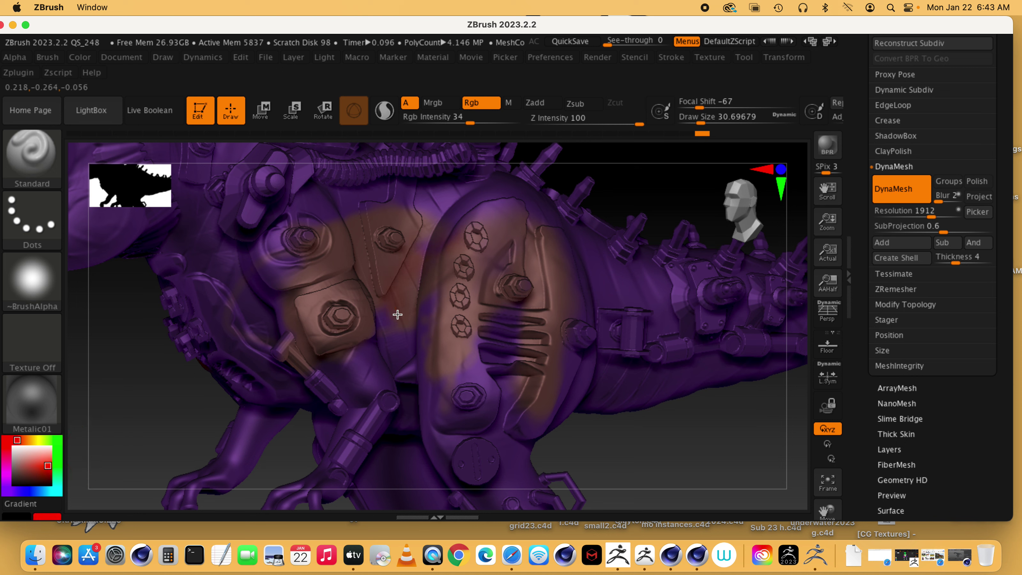
{"action": "mouse_move", "coordinate": [398, 314]}
{"action": "left_mouse_down"}
{"action": "mouse_move", "coordinate": [408, 269]}
{"action": "mouse_move", "coordinate": [400, 298]}
{"action": "left_mouse_up"}
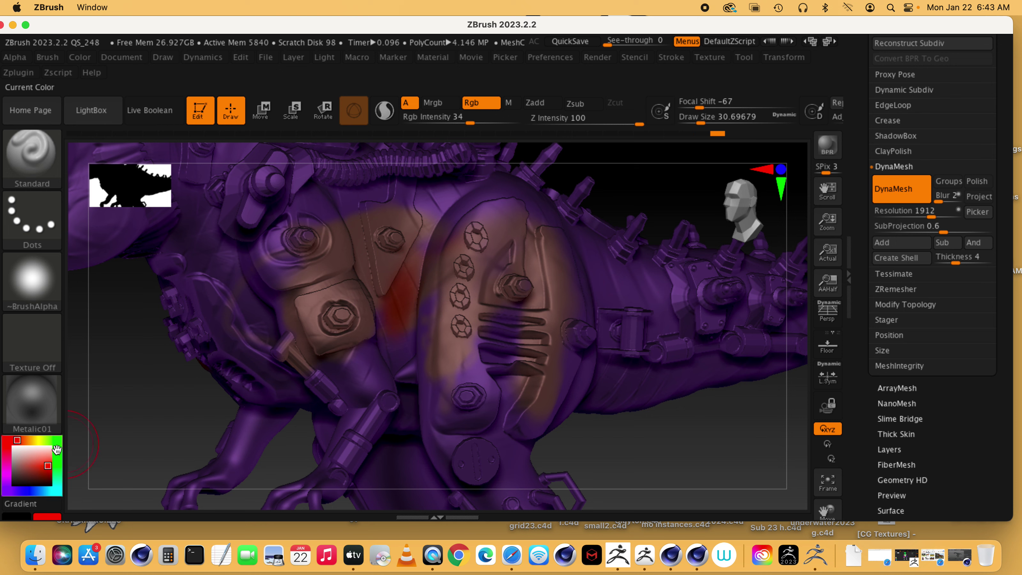
Step: Pick a darker red, set the Rgb Intensity to 100, and paint the bolted flank plates and the front of the thigh plate
{"action": "left_click_drag", "start_coordinate": [19, 440], "coordinate": [7, 439]}
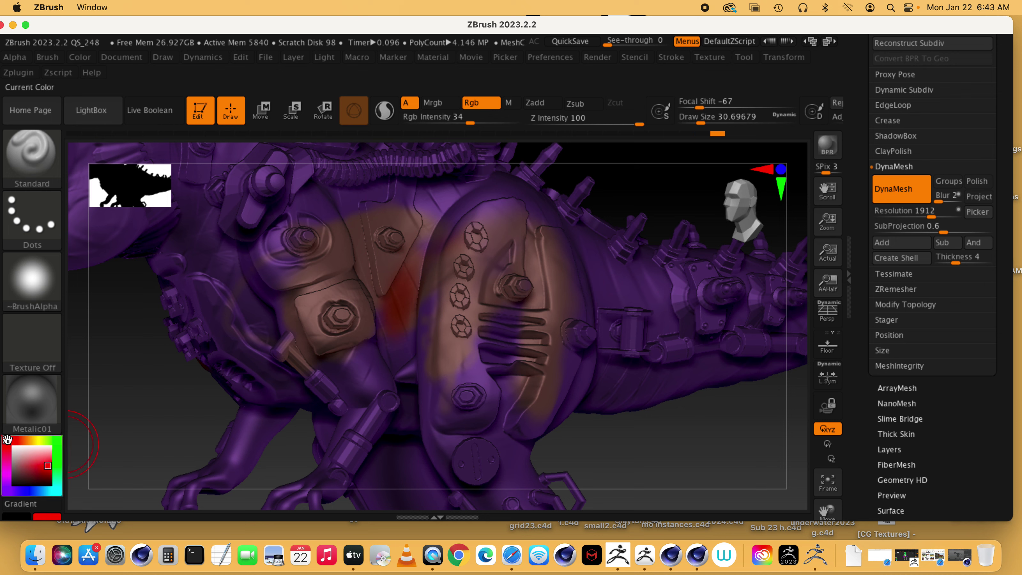
{"action": "left_click", "coordinate": [49, 471]}
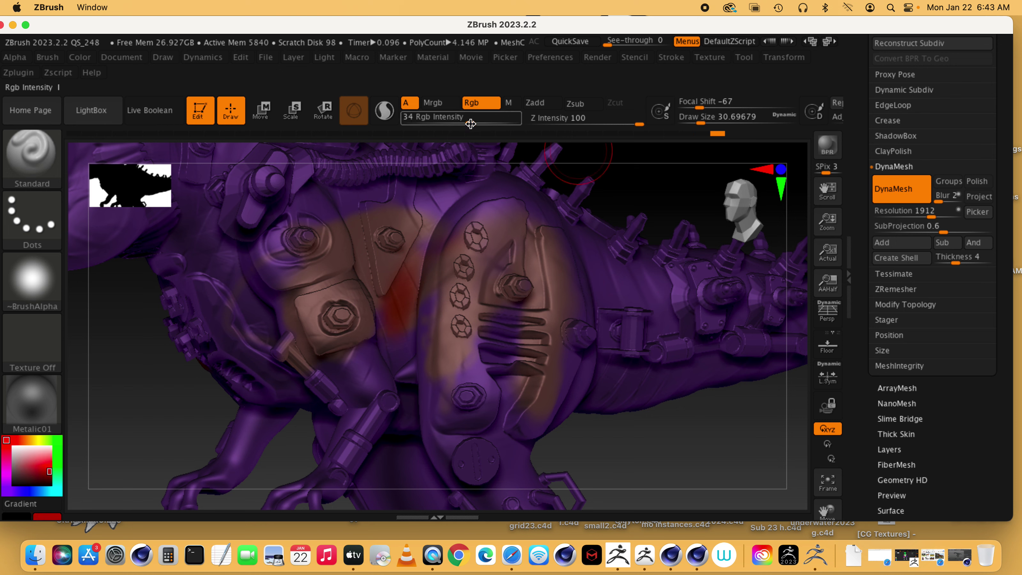
{"action": "left_click_drag", "start_coordinate": [455, 117], "coordinate": [519, 118]}
{"action": "mouse_move", "coordinate": [463, 262]}
{"action": "left_mouse_down"}
{"action": "mouse_move", "coordinate": [429, 327]}
{"action": "mouse_move", "coordinate": [408, 320]}
{"action": "mouse_move", "coordinate": [412, 301]}
{"action": "mouse_move", "coordinate": [437, 296]}
{"action": "mouse_move", "coordinate": [442, 235]}
{"action": "left_mouse_up"}
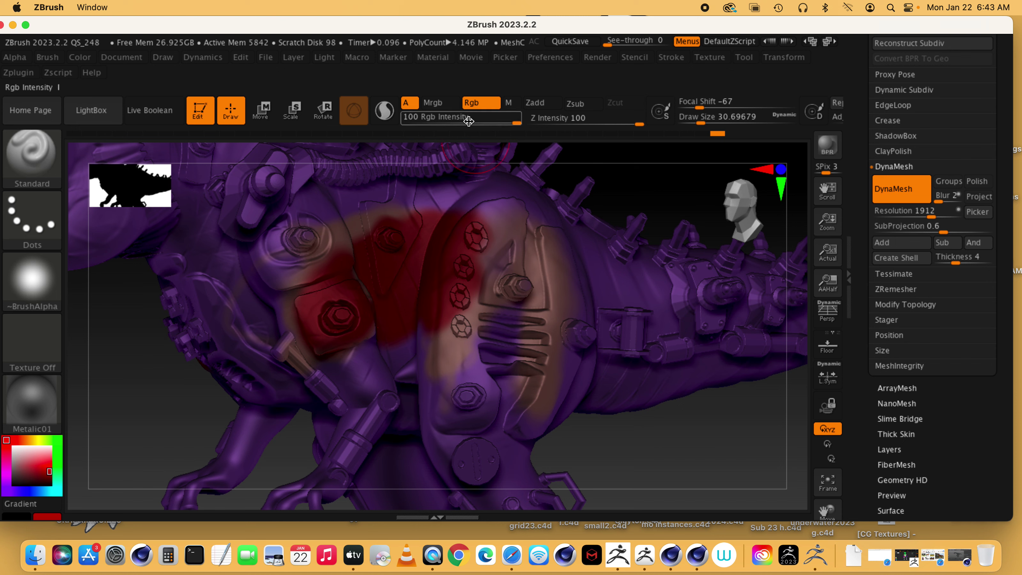
Step: Set the Rgb Intensity to 23
{"action": "left_click", "coordinate": [453, 122]}
{"action": "type", "text": "16"}
{"action": "key", "text": "Return"}
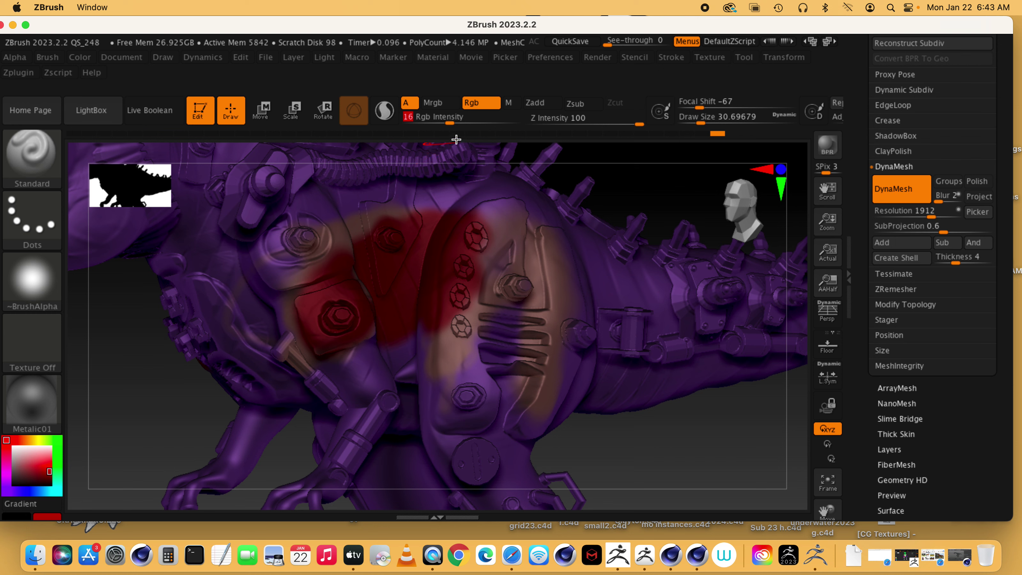
{"action": "left_click_drag", "start_coordinate": [450, 122], "coordinate": [459, 122]}
{"action": "left_click", "coordinate": [459, 122]}
{"action": "scroll", "coordinate": [699, 454], "scroll_direction": "down", "scroll_amount": 5}
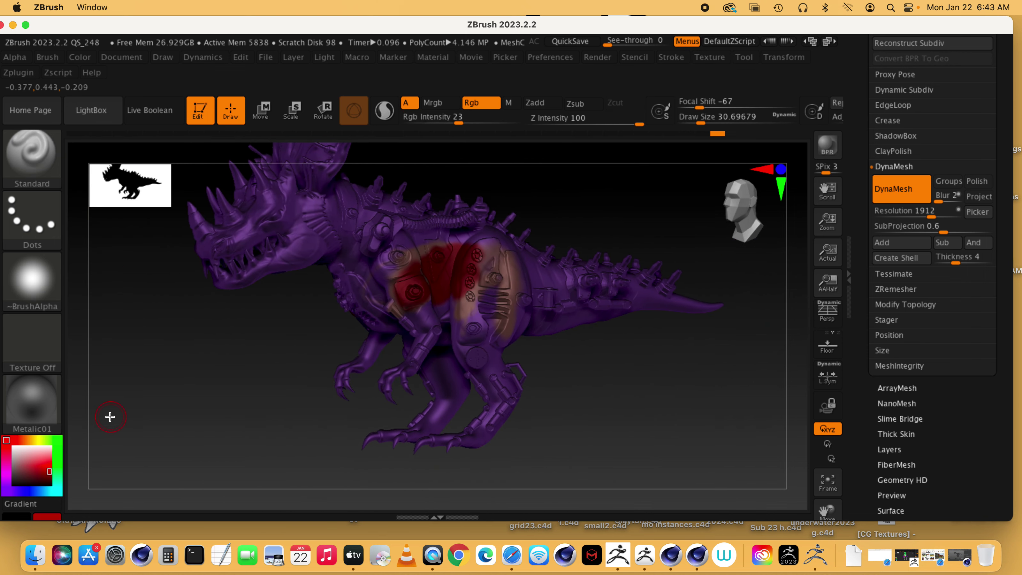
Step: Browse the material library and set the current material to MatCap Red Wax
{"action": "left_click", "coordinate": [32, 400]}
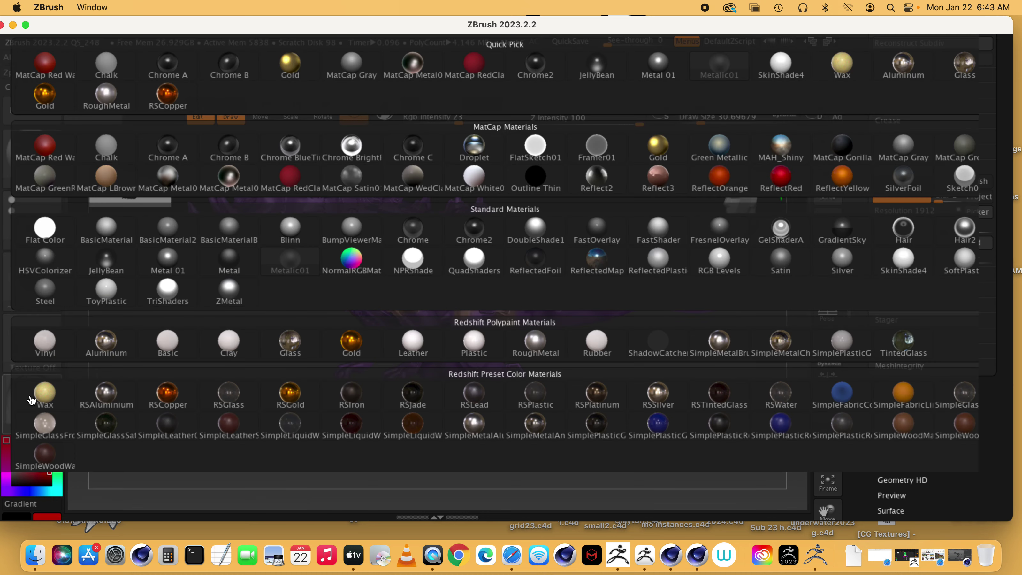
{"action": "mouse_move", "coordinate": [40, 403]}
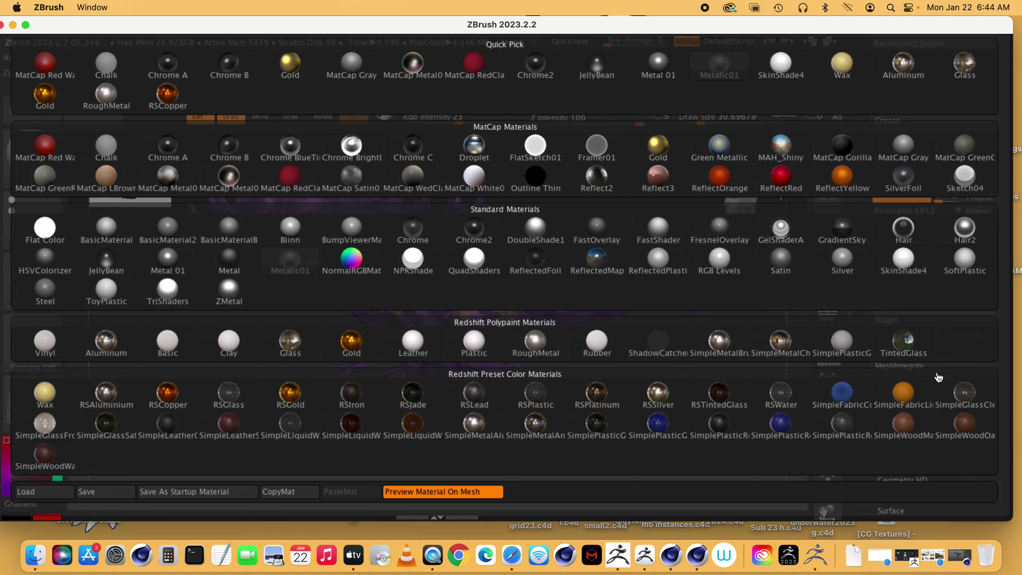
{"action": "mouse_move", "coordinate": [893, 396]}
{"action": "left_click_drag", "start_coordinate": [148, 27], "coordinate": [170, 34]}
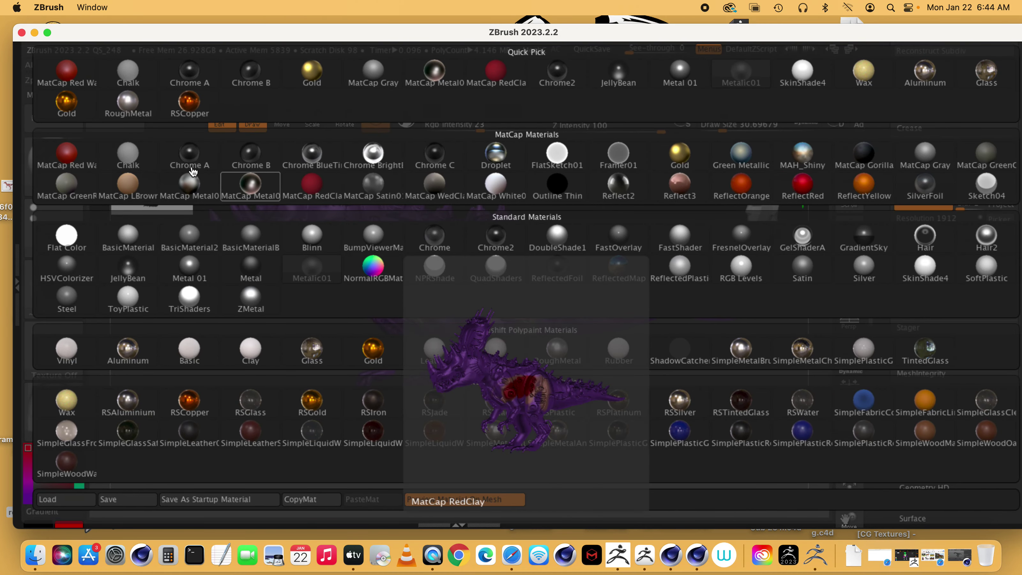
{"action": "left_click", "coordinate": [71, 152]}
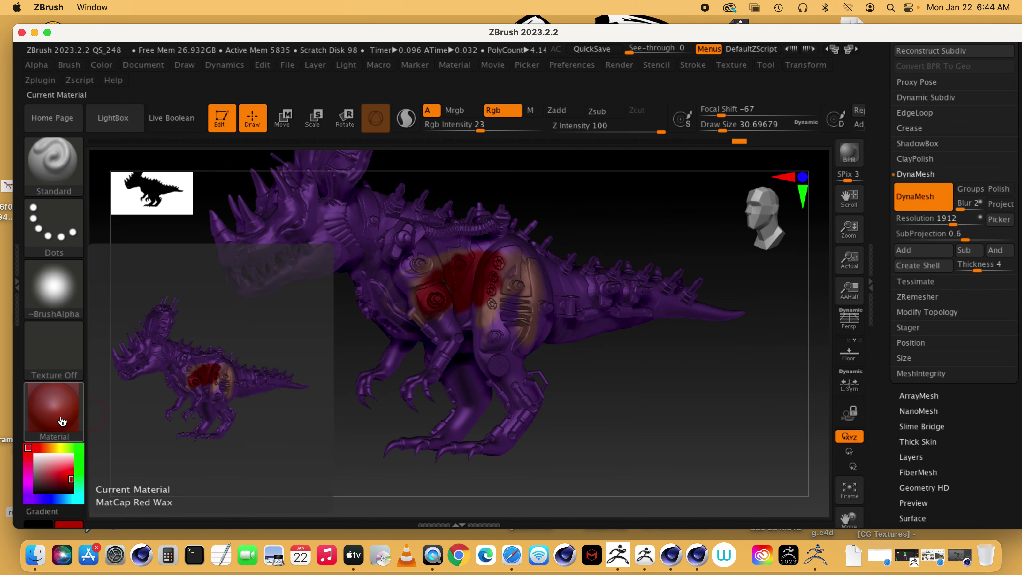
Step: Set the current texture to Texture 21
{"action": "left_click", "coordinate": [57, 354]}
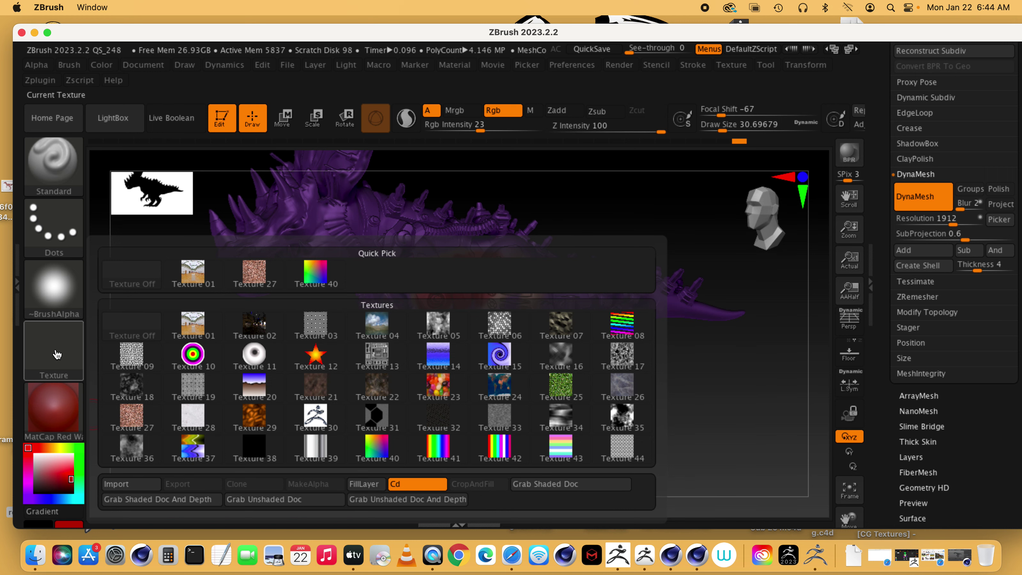
{"action": "left_click", "coordinate": [61, 360]}
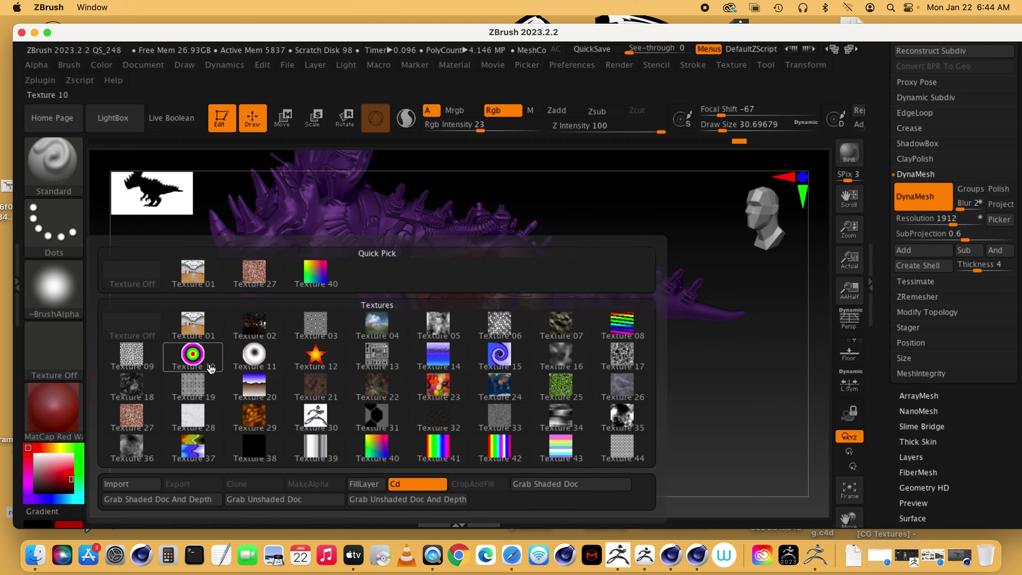
{"action": "left_click", "coordinate": [317, 387]}
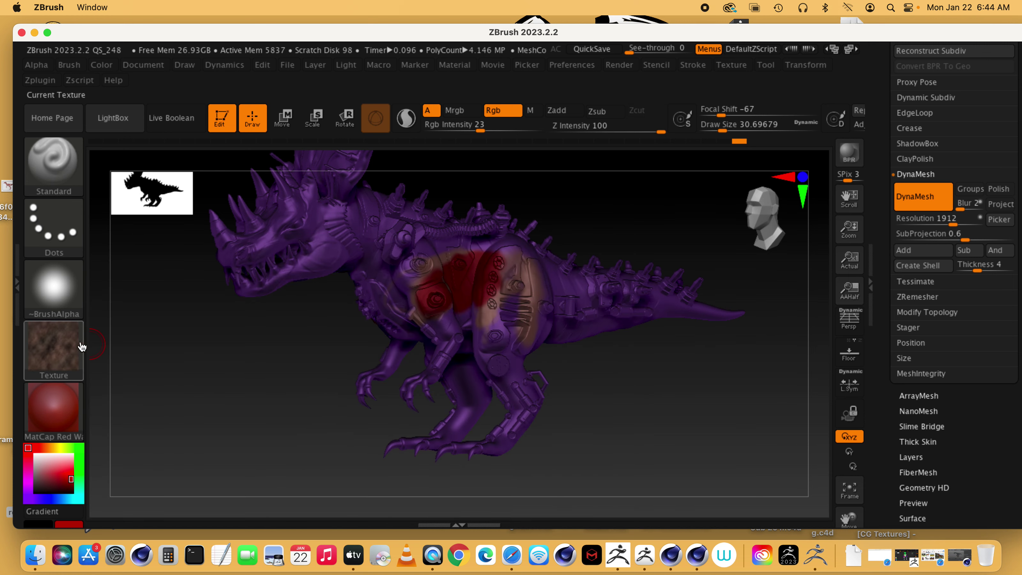
Step: Switch the brush to the Mrgb channel and paint red over the flank, neck and face of the dinosaur
{"action": "left_click", "coordinate": [455, 110]}
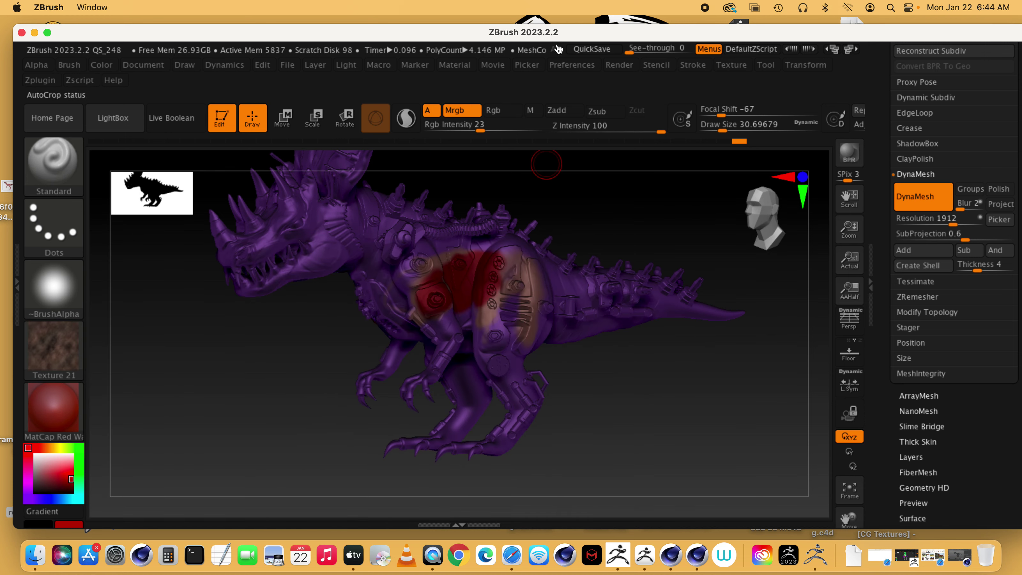
{"action": "mouse_move", "coordinate": [503, 314]}
{"action": "left_mouse_down"}
{"action": "mouse_move", "coordinate": [420, 316]}
{"action": "mouse_move", "coordinate": [425, 270]}
{"action": "mouse_move", "coordinate": [381, 260]}
{"action": "mouse_move", "coordinate": [214, 250]}
{"action": "mouse_move", "coordinate": [292, 274]}
{"action": "mouse_move", "coordinate": [262, 272]}
{"action": "left_mouse_up"}
{"action": "mouse_move", "coordinate": [317, 253]}
{"action": "left_mouse_down"}
{"action": "mouse_move", "coordinate": [311, 224]}
{"action": "mouse_move", "coordinate": [287, 221]}
{"action": "mouse_move", "coordinate": [328, 244]}
{"action": "left_mouse_up"}
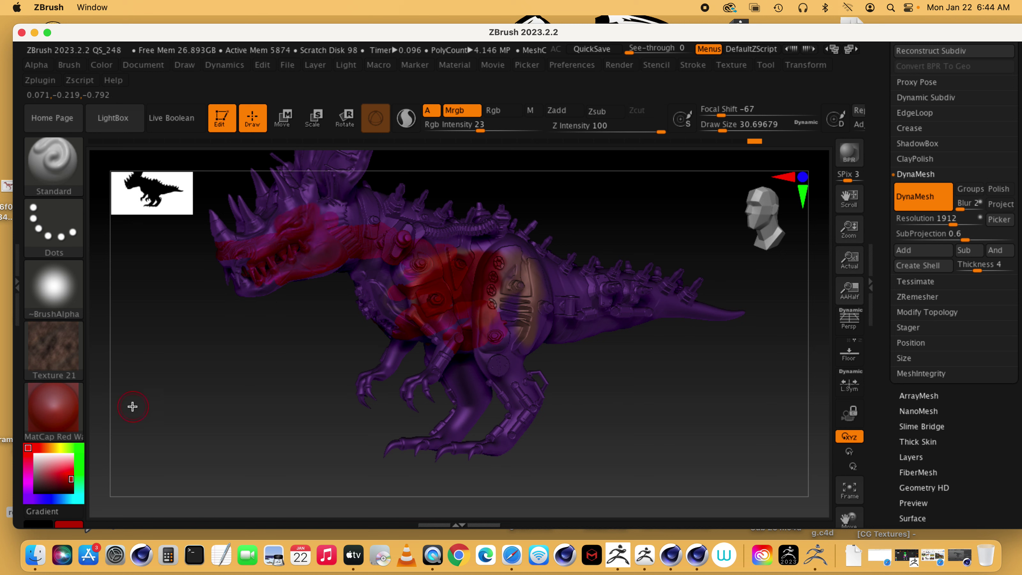
Step: Turn the current texture off
{"action": "mouse_move", "coordinate": [42, 347]}
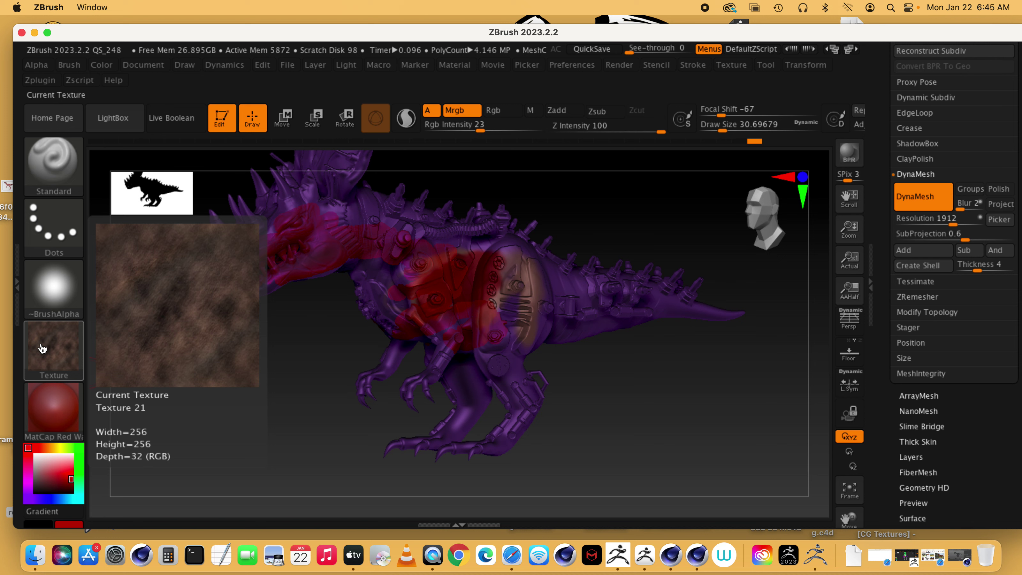
{"action": "left_click", "coordinate": [42, 349]}
{"action": "left_click", "coordinate": [133, 278]}
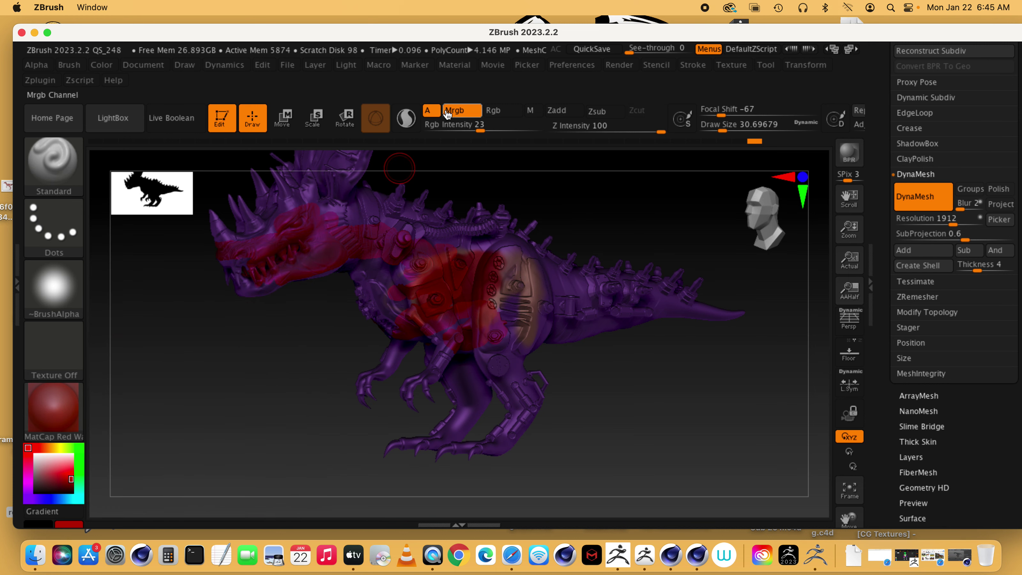
Step: Switch to the material-only channel, choose the Aluminum material, and paint it over the thigh, arms, chest and flank
{"action": "left_click", "coordinate": [532, 114]}
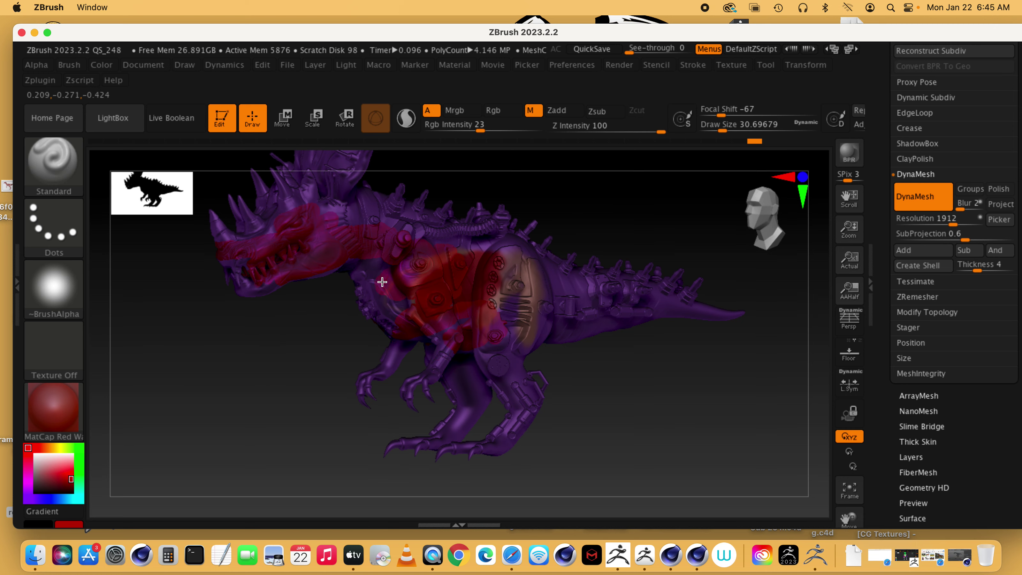
{"action": "left_click", "coordinate": [41, 409]}
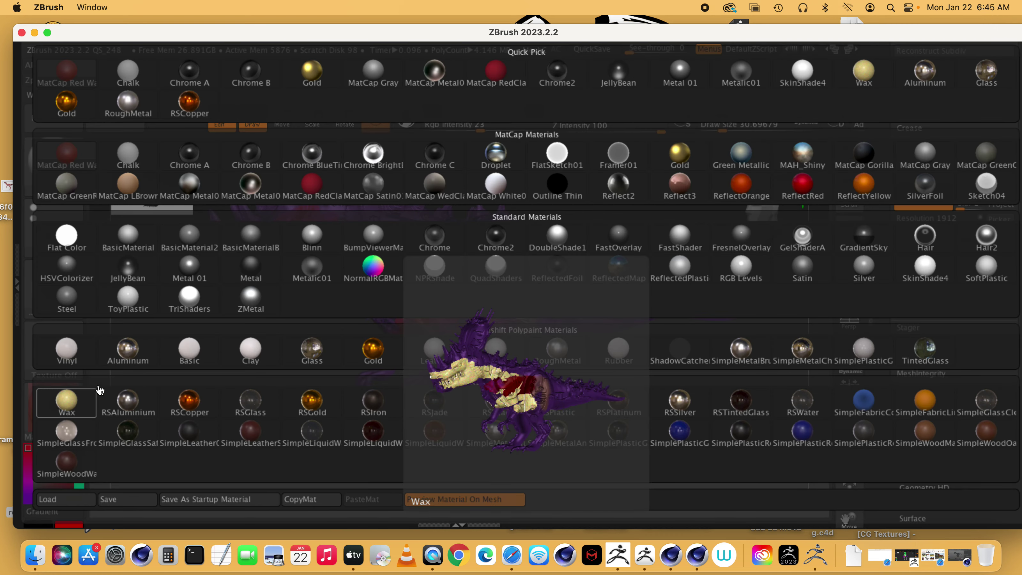
{"action": "left_click", "coordinate": [128, 355]}
{"action": "mouse_move", "coordinate": [578, 283]}
{"action": "left_mouse_down"}
{"action": "mouse_move", "coordinate": [435, 288]}
{"action": "mouse_move", "coordinate": [551, 280]}
{"action": "mouse_move", "coordinate": [460, 292]}
{"action": "mouse_move", "coordinate": [439, 307]}
{"action": "mouse_move", "coordinate": [429, 357]}
{"action": "mouse_move", "coordinate": [374, 352]}
{"action": "mouse_move", "coordinate": [328, 369]}
{"action": "mouse_move", "coordinate": [360, 385]}
{"action": "mouse_move", "coordinate": [461, 362]}
{"action": "left_mouse_up"}
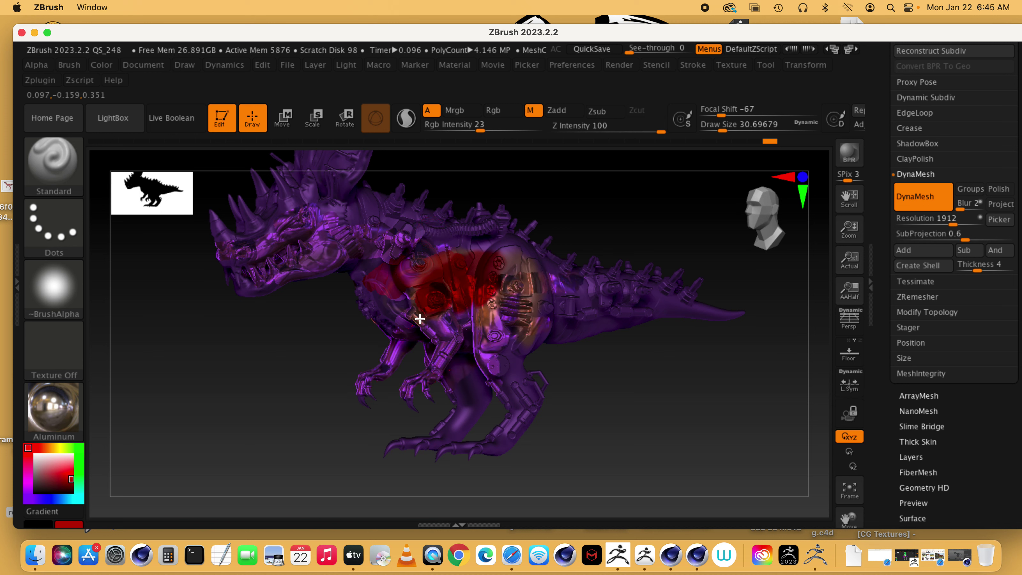
{"action": "mouse_move", "coordinate": [420, 319]}
{"action": "left_mouse_down"}
{"action": "mouse_move", "coordinate": [435, 303]}
{"action": "mouse_move", "coordinate": [421, 281]}
{"action": "mouse_move", "coordinate": [372, 280]}
{"action": "mouse_move", "coordinate": [377, 258]}
{"action": "mouse_move", "coordinate": [289, 261]}
{"action": "mouse_move", "coordinate": [303, 264]}
{"action": "mouse_move", "coordinate": [283, 274]}
{"action": "mouse_move", "coordinate": [290, 250]}
{"action": "mouse_move", "coordinate": [252, 224]}
{"action": "mouse_move", "coordinate": [268, 210]}
{"action": "mouse_move", "coordinate": [270, 235]}
{"action": "mouse_move", "coordinate": [374, 214]}
{"action": "mouse_move", "coordinate": [420, 220]}
{"action": "mouse_move", "coordinate": [502, 255]}
{"action": "left_mouse_up"}
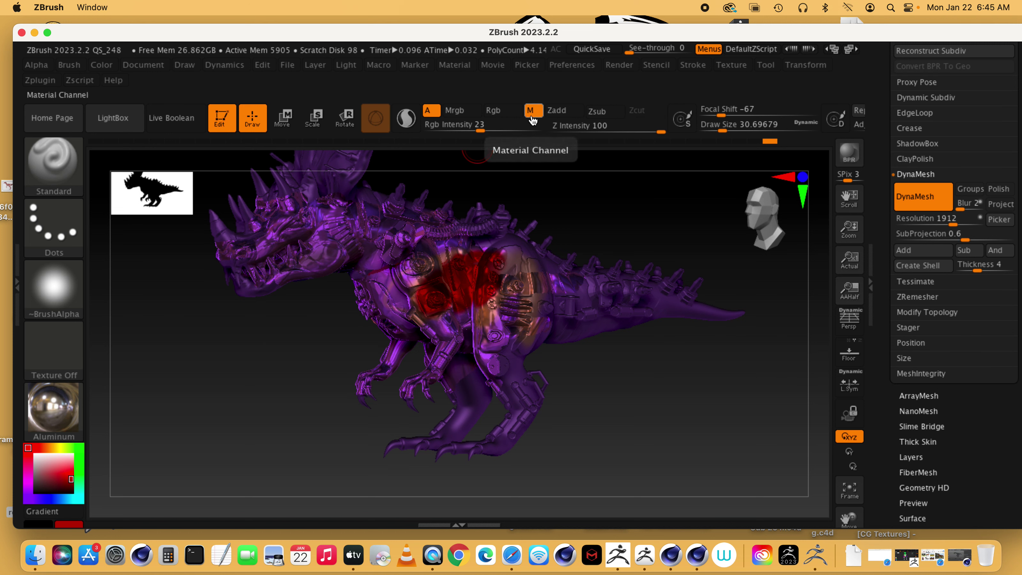
Step: Choose the Droplet material, paint it around the neck and shoulder, and change the current material to Blinn
{"action": "left_click", "coordinate": [54, 407]}
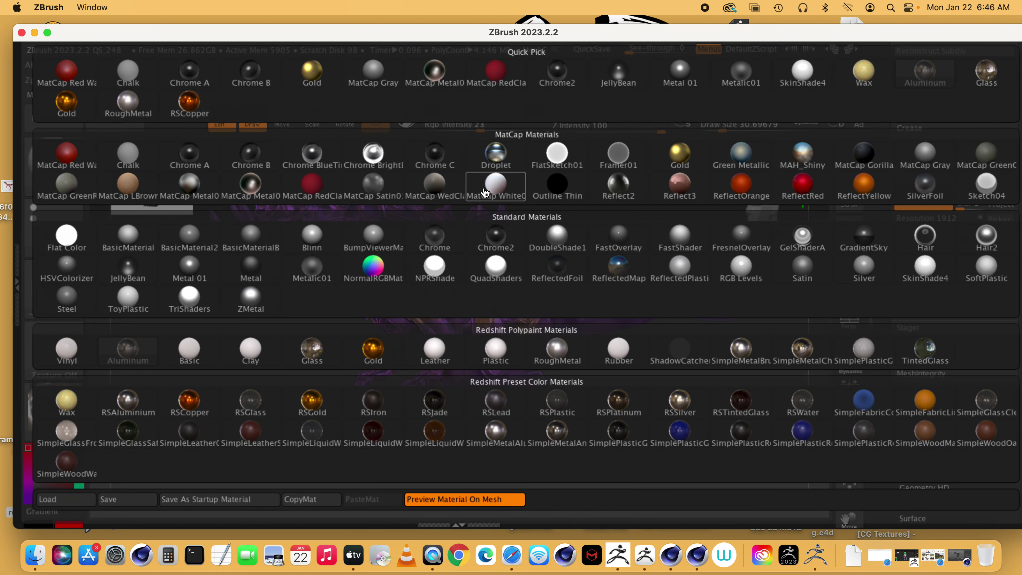
{"action": "left_click", "coordinate": [495, 154]}
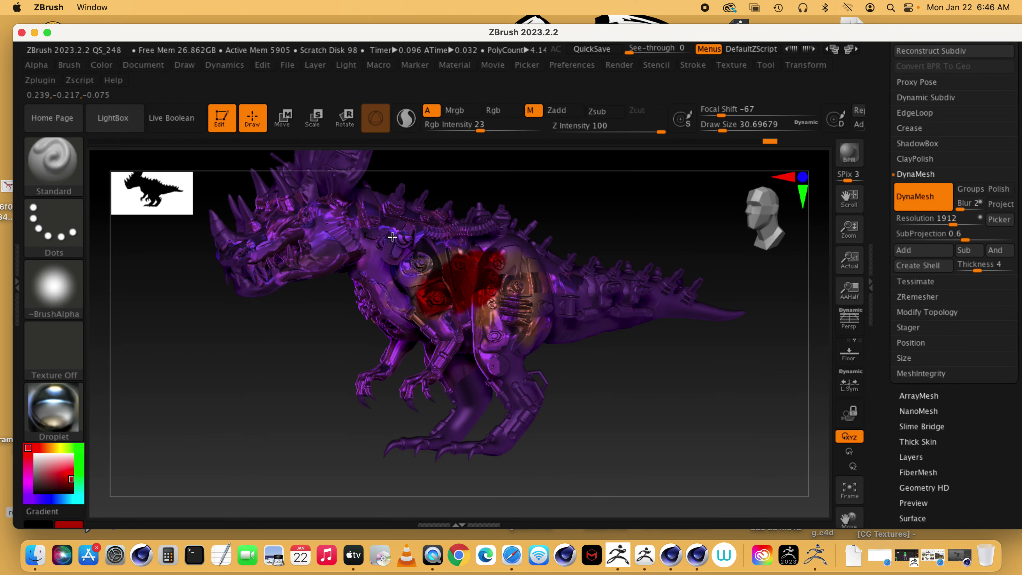
{"action": "left_click", "coordinate": [80, 388]}
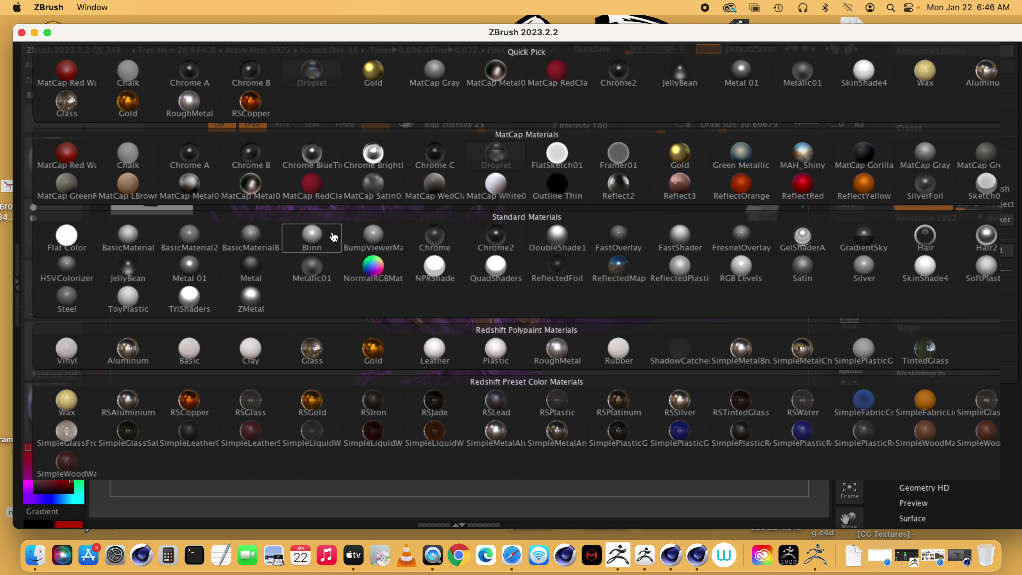
{"action": "left_click", "coordinate": [313, 235]}
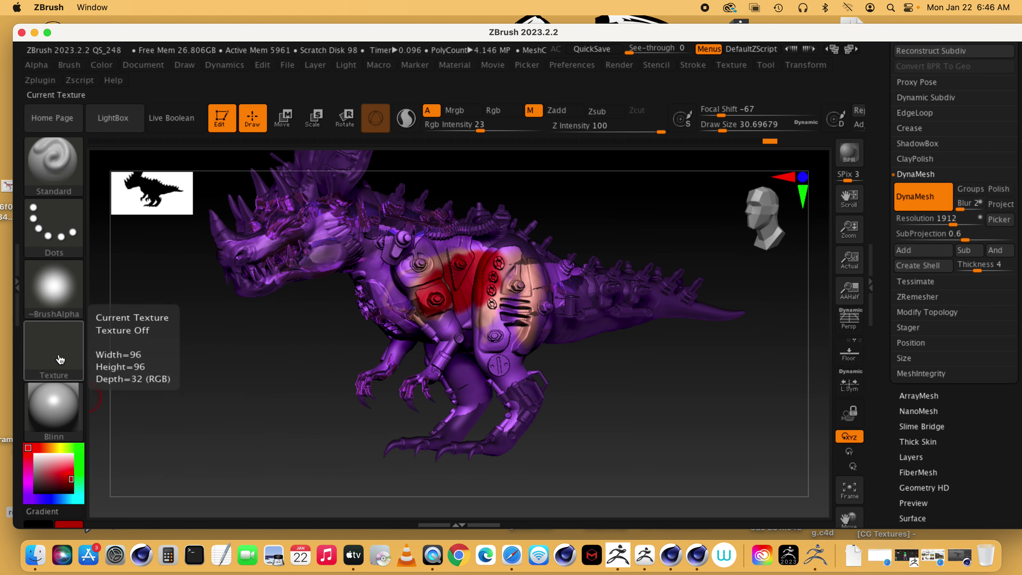
Step: Set the material to MatCap Red Wax, switch to the Mrgb channel, and fill the whole model with the current colour and material
{"action": "left_click", "coordinate": [52, 414]}
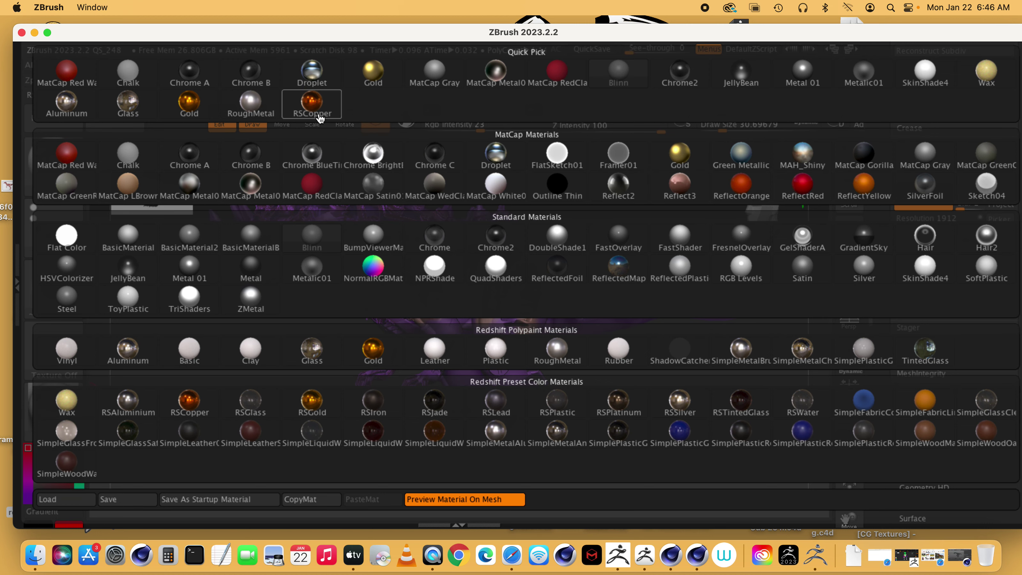
{"action": "left_click", "coordinate": [66, 158]}
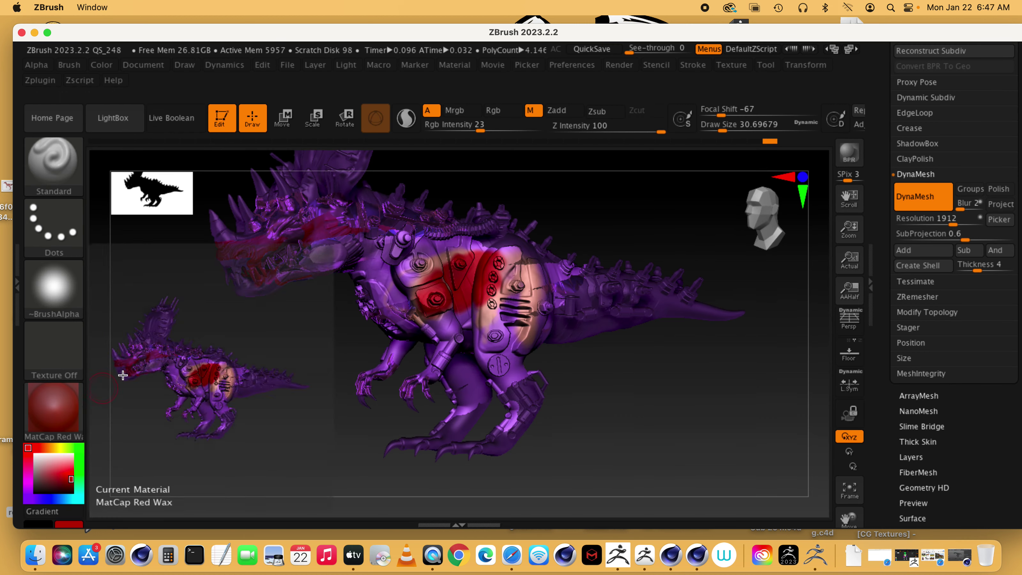
{"action": "left_click", "coordinate": [455, 115]}
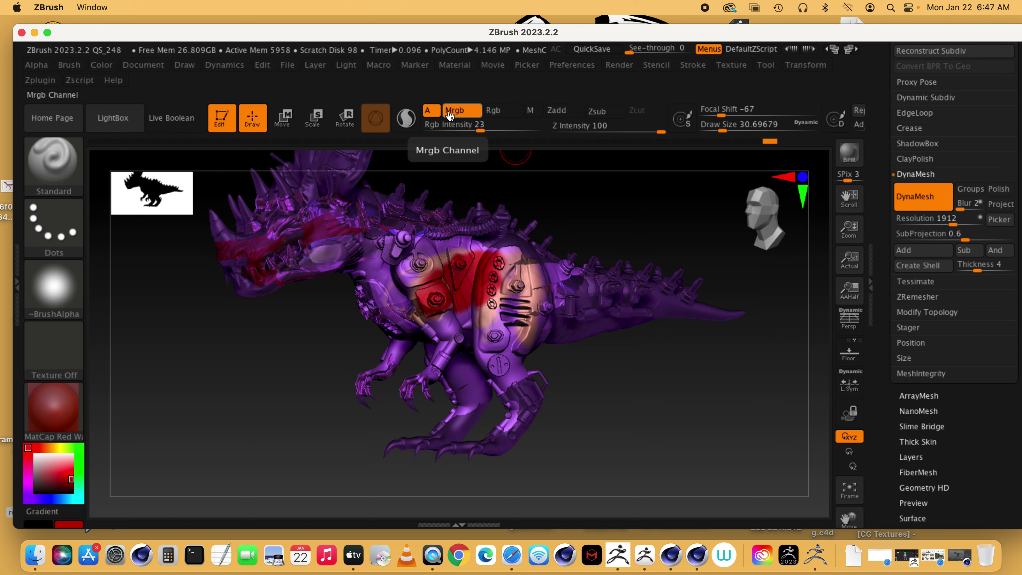
{"action": "left_click", "coordinate": [106, 66]}
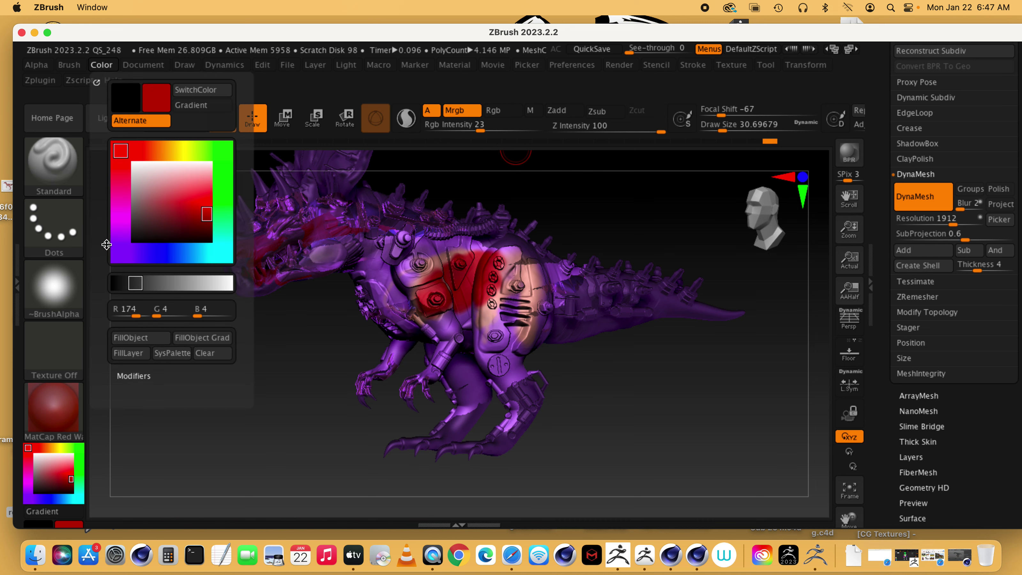
{"action": "left_click", "coordinate": [130, 338]}
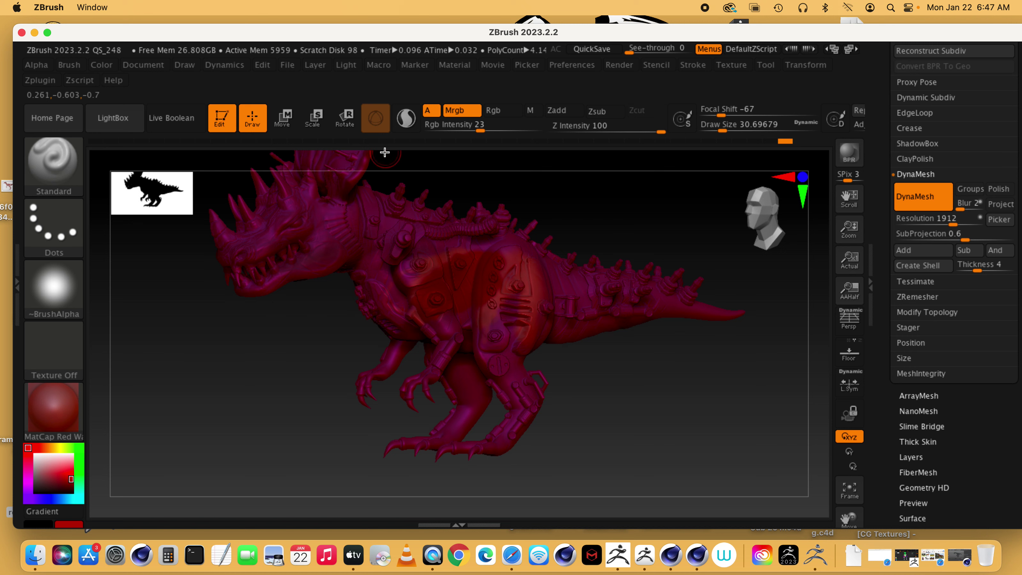
Step: Switch the brush to the Rgb channel and pick a muted dark red
{"action": "left_click", "coordinate": [494, 110]}
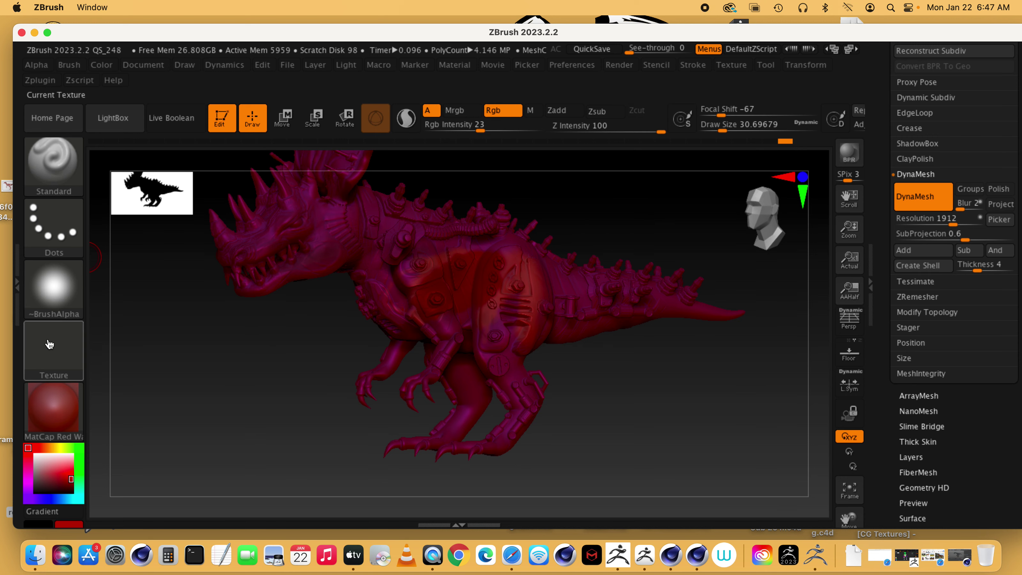
{"action": "left_click", "coordinate": [39, 418]}
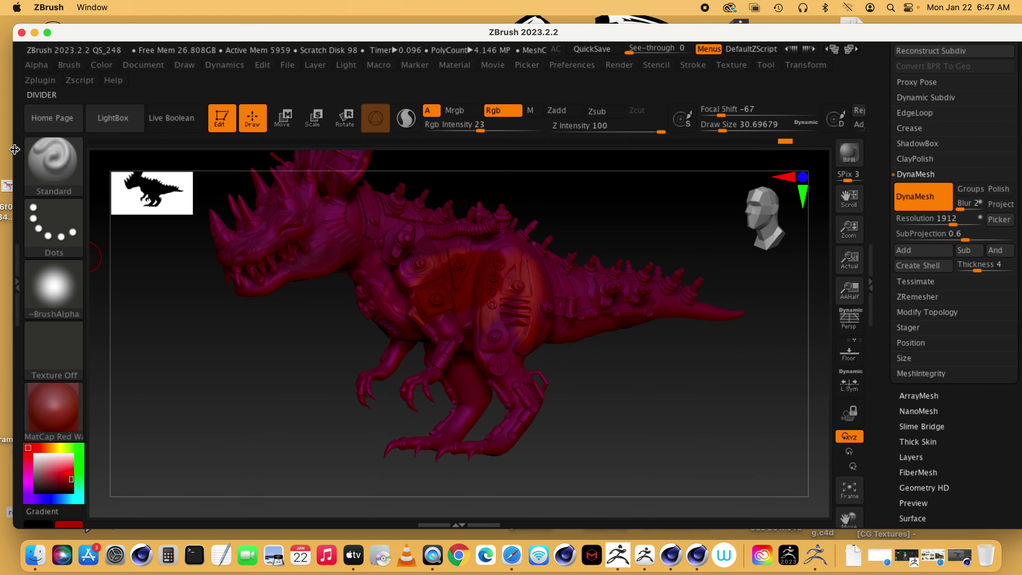
{"action": "left_click", "coordinate": [60, 155]}
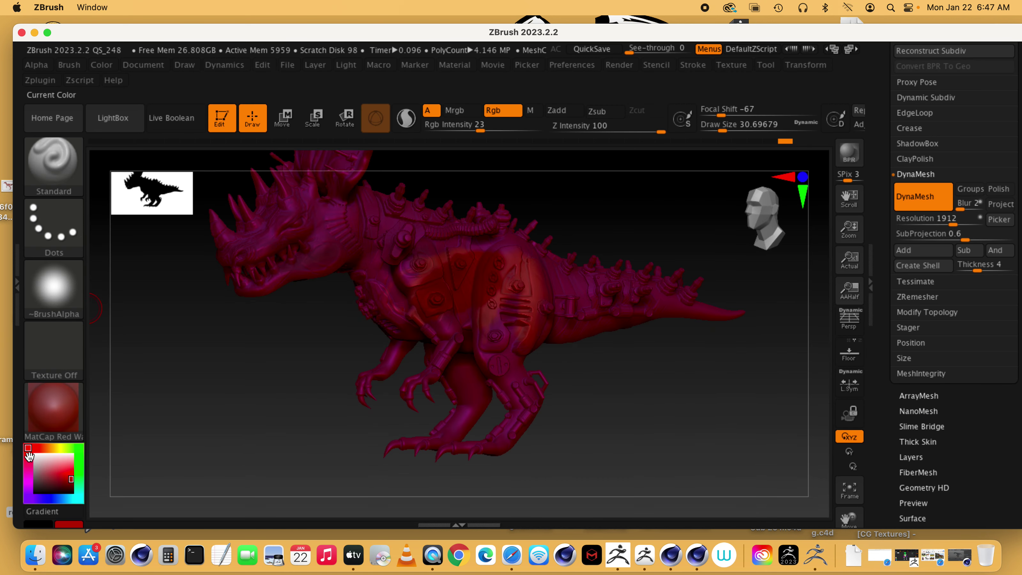
{"action": "left_click", "coordinate": [55, 478]}
{"action": "left_click", "coordinate": [185, 65]}
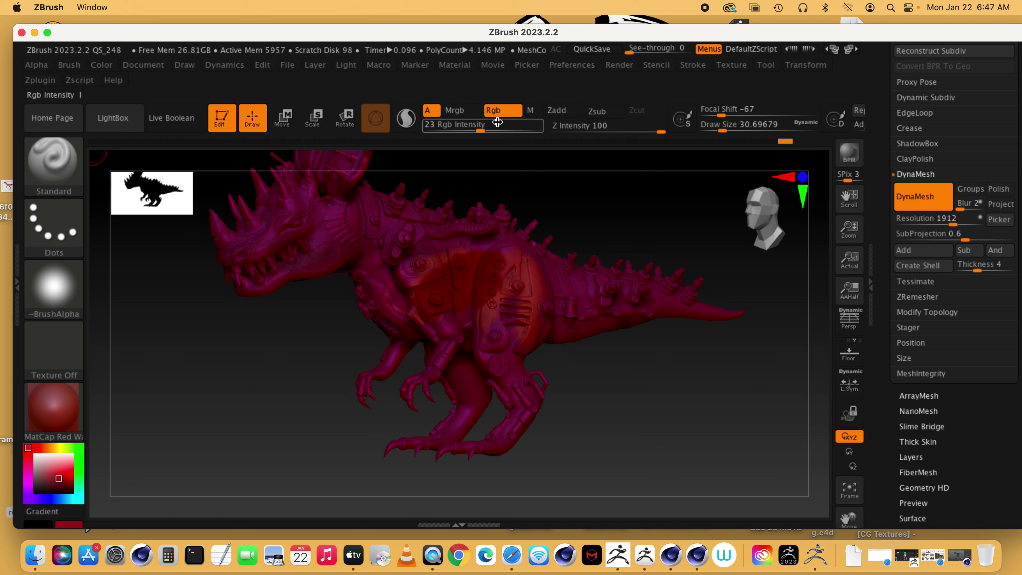
Step: Set the Rgb Intensity to 100, pick a bright red, and fill the whole model with it
{"action": "left_click", "coordinate": [486, 129]}
{"action": "left_click_drag", "start_coordinate": [487, 128], "coordinate": [551, 129]}
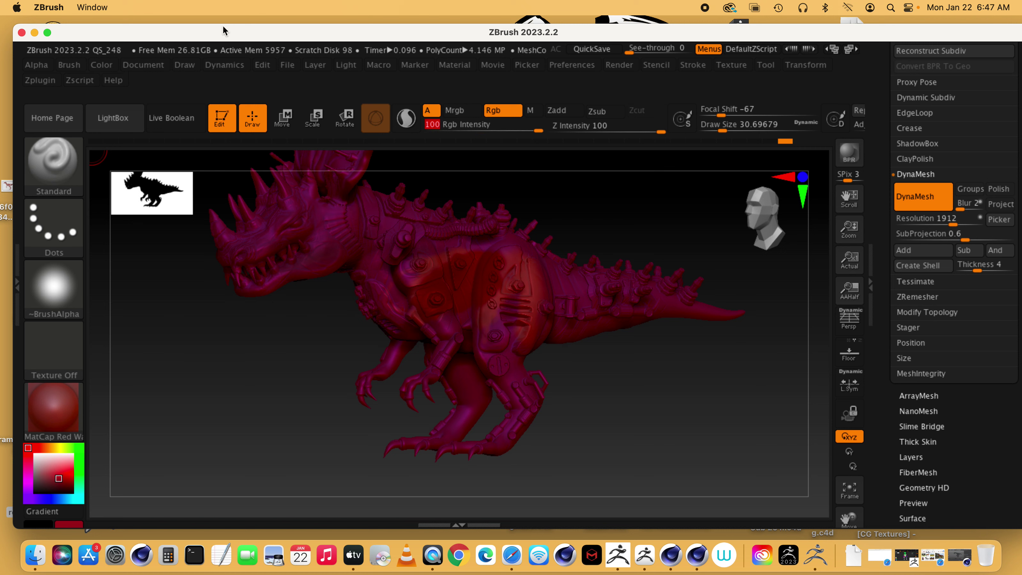
{"action": "left_click", "coordinate": [104, 68]}
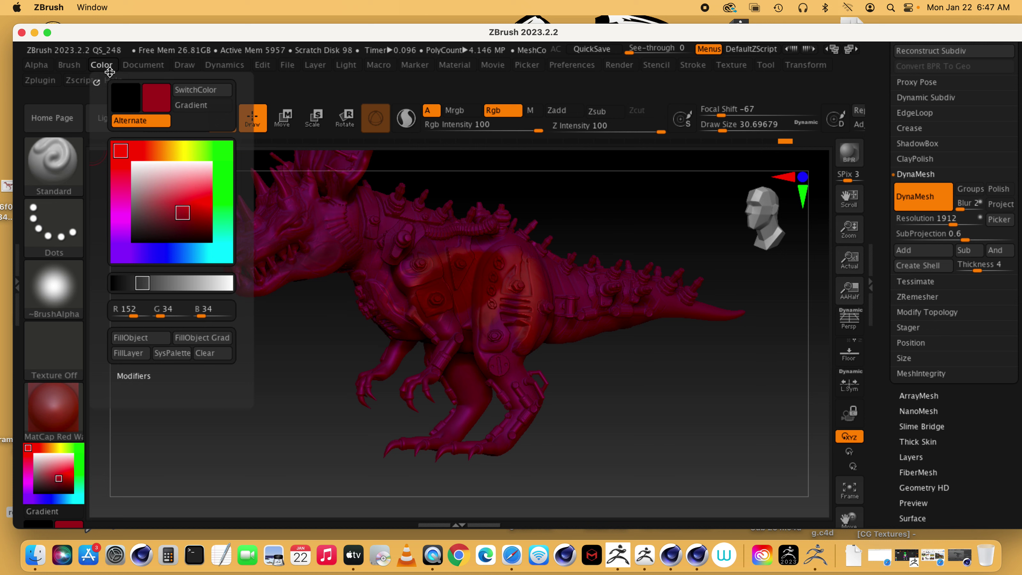
{"action": "left_click", "coordinate": [207, 204]}
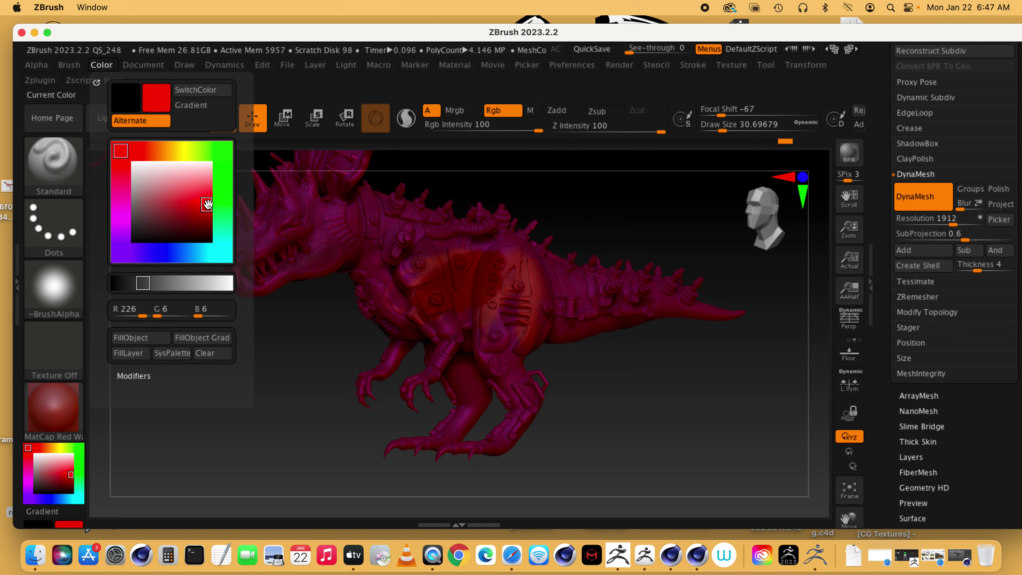
{"action": "left_click_drag", "start_coordinate": [207, 205], "coordinate": [207, 197]}
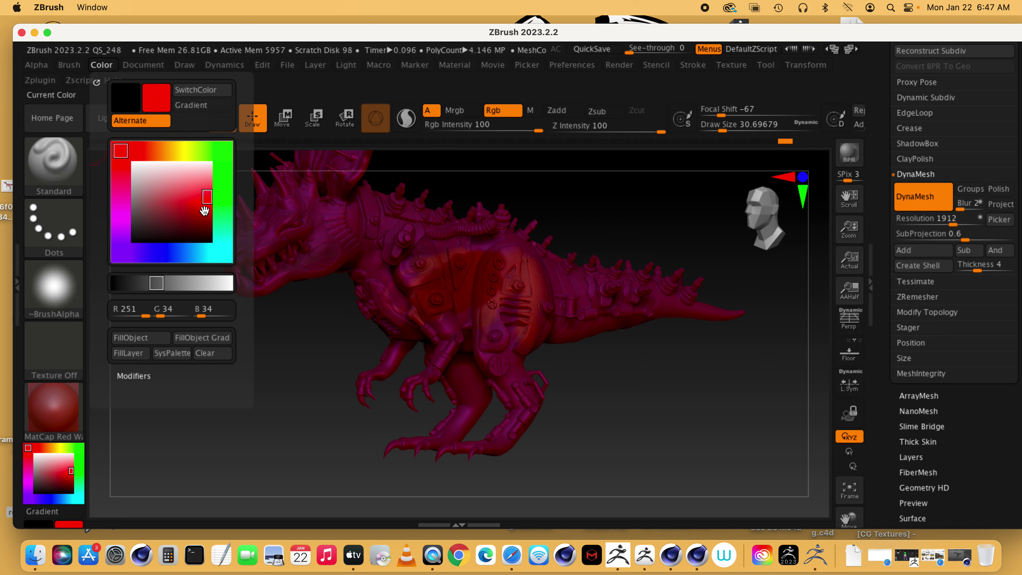
{"action": "left_click", "coordinate": [134, 339]}
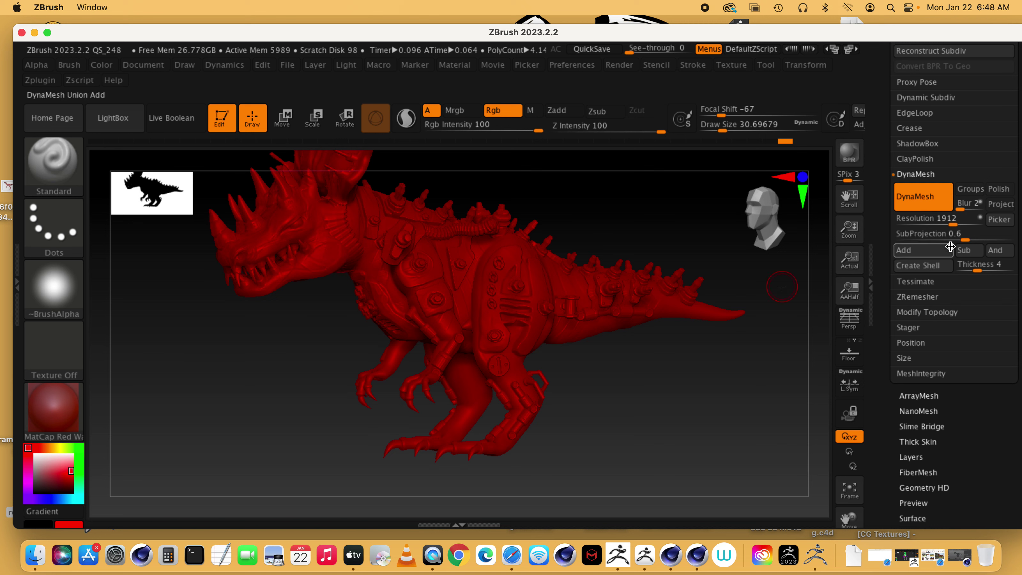
Step: Collapse the DynaMesh settings and expand the Subtool settings of the dinosaur model
{"action": "scroll", "coordinate": [966, 383], "scroll_direction": "up", "scroll_amount": 2}
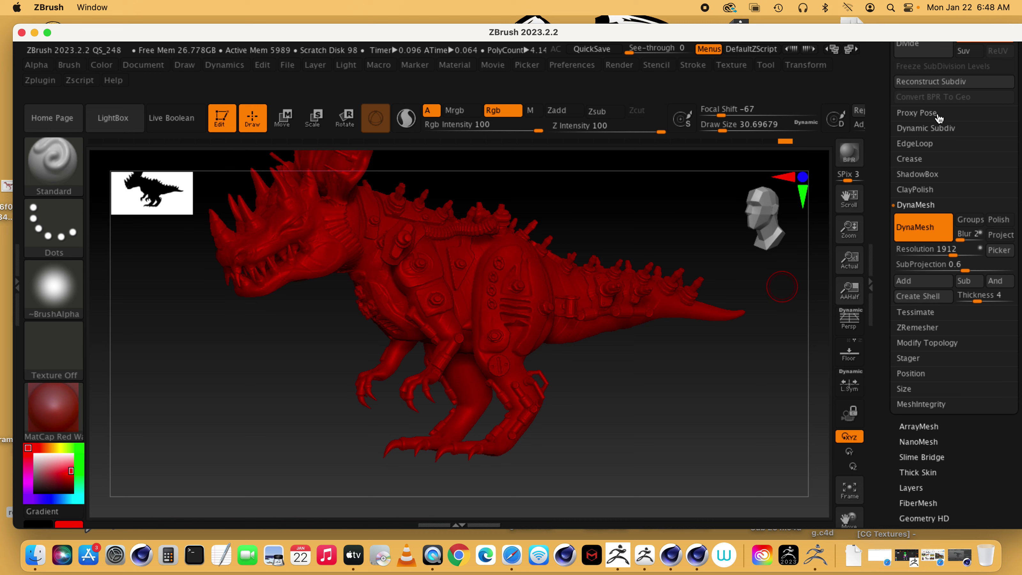
{"action": "scroll", "coordinate": [939, 117], "scroll_direction": "down", "scroll_amount": 15}
{"action": "scroll", "coordinate": [946, 93], "scroll_direction": "up", "scroll_amount": 10}
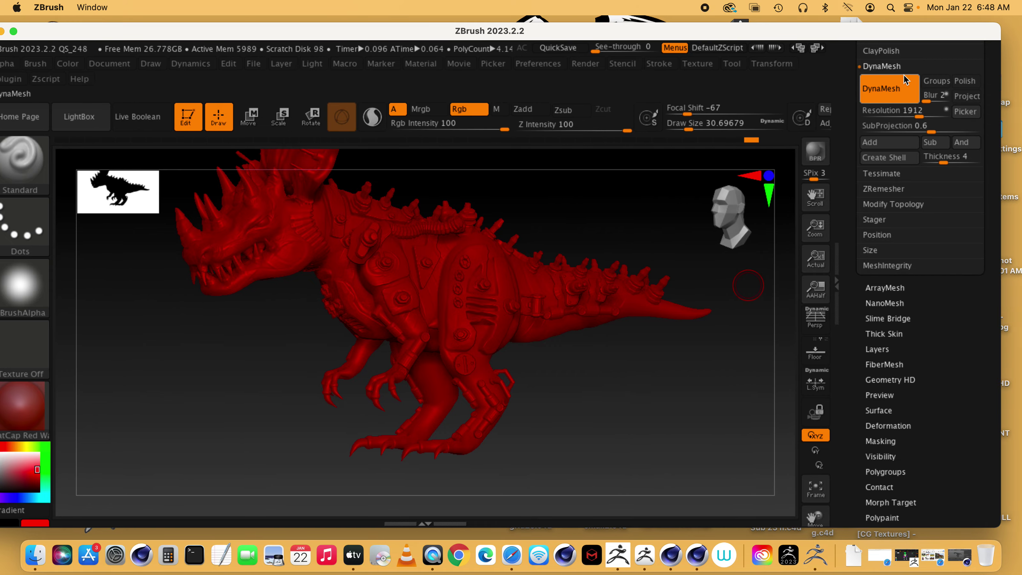
{"action": "scroll", "coordinate": [942, 237], "scroll_direction": "up", "scroll_amount": 10}
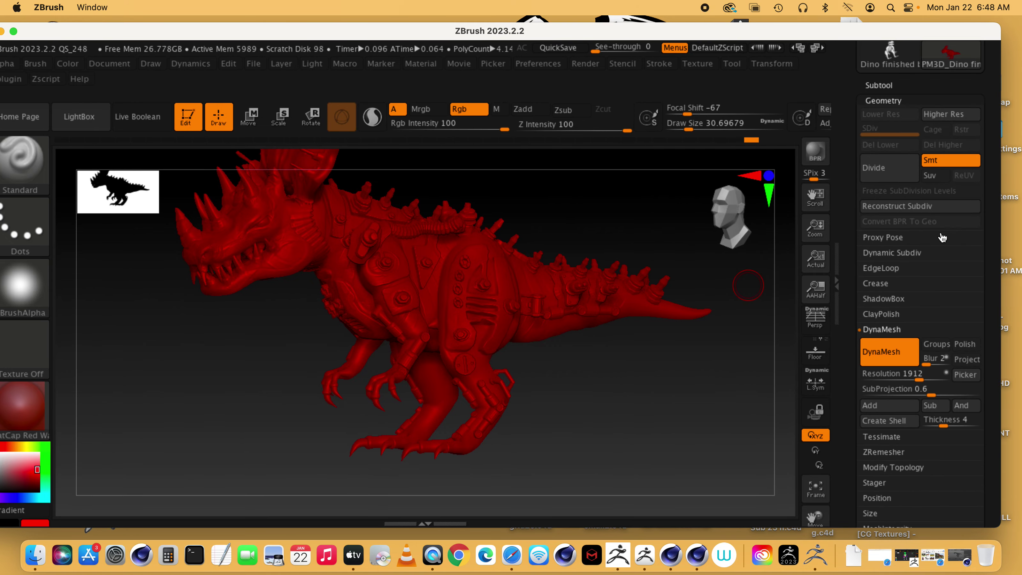
{"action": "left_click", "coordinate": [886, 330]}
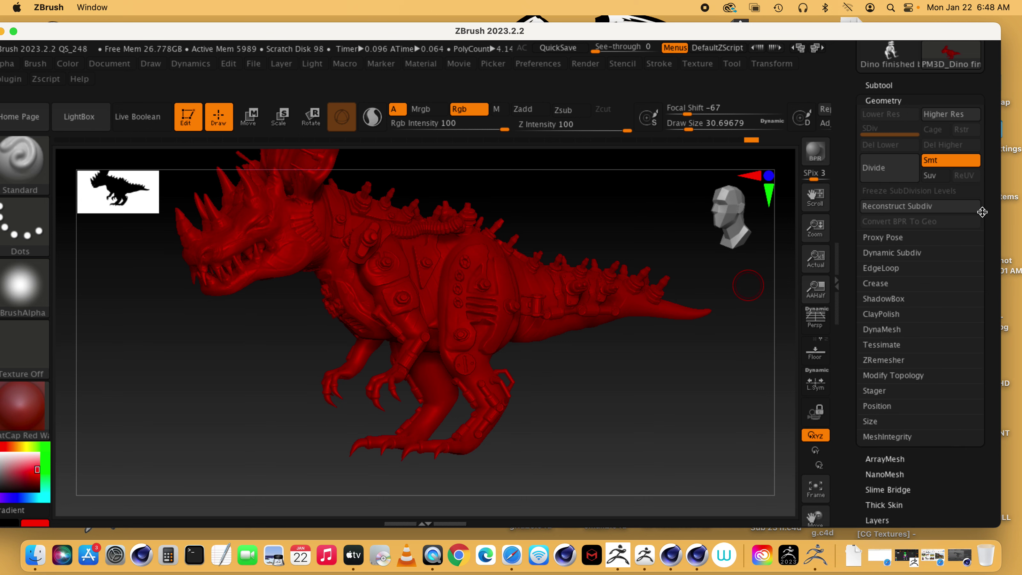
{"action": "scroll", "coordinate": [986, 242], "scroll_direction": "up", "scroll_amount": 5}
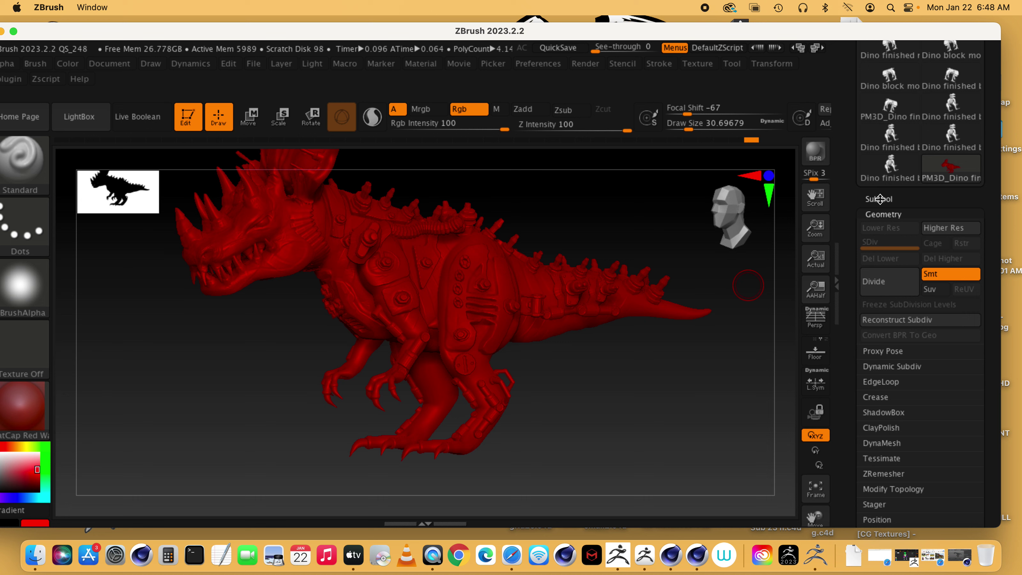
{"action": "left_click", "coordinate": [880, 199]}
{"action": "scroll", "coordinate": [989, 246], "scroll_direction": "up", "scroll_amount": 5}
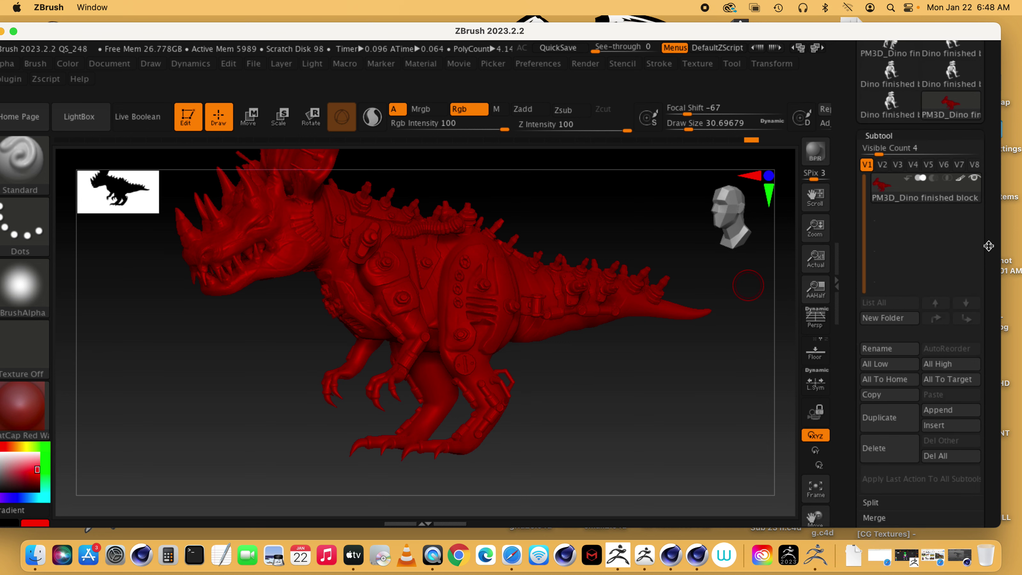
{"action": "scroll", "coordinate": [988, 262], "scroll_direction": "up", "scroll_amount": 5}
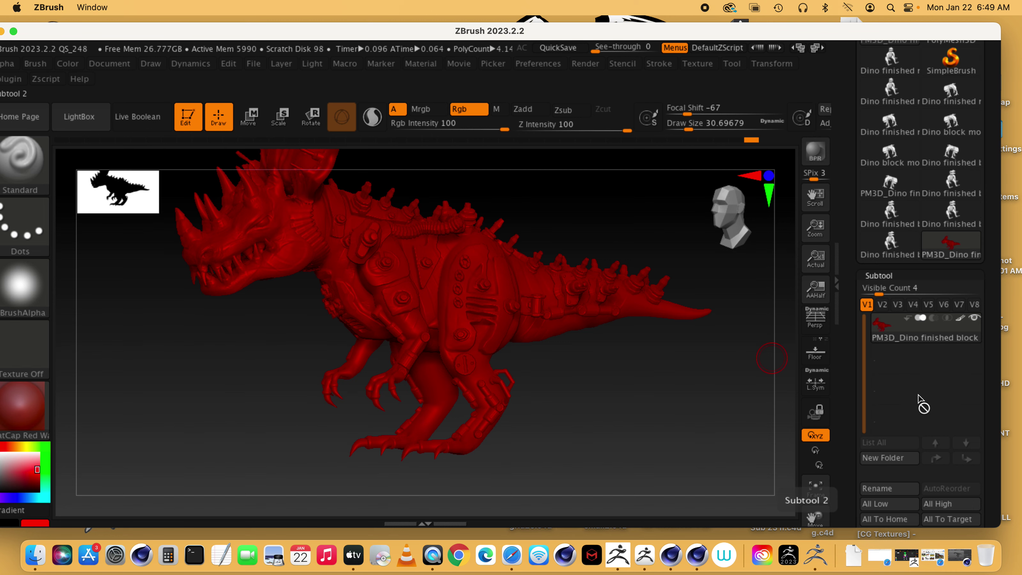
{"action": "left_click_drag", "start_coordinate": [635, 29], "coordinate": [656, 26]}
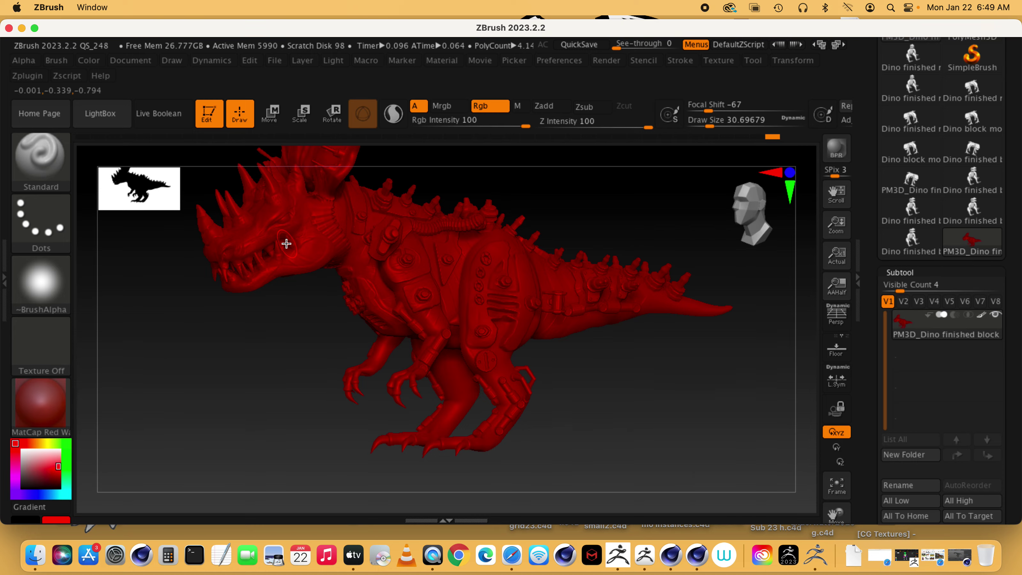
Step: Switch to Safari, search Google Images for "dino illustraion", and look through the resulting pictures
{"action": "left_click", "coordinate": [523, 548]}
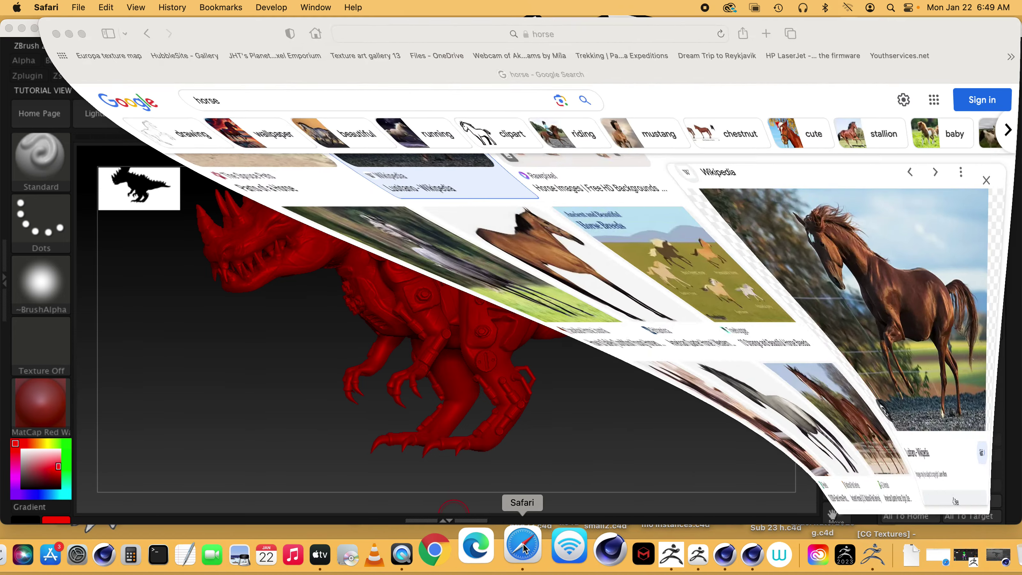
{"action": "left_click", "coordinate": [291, 97]}
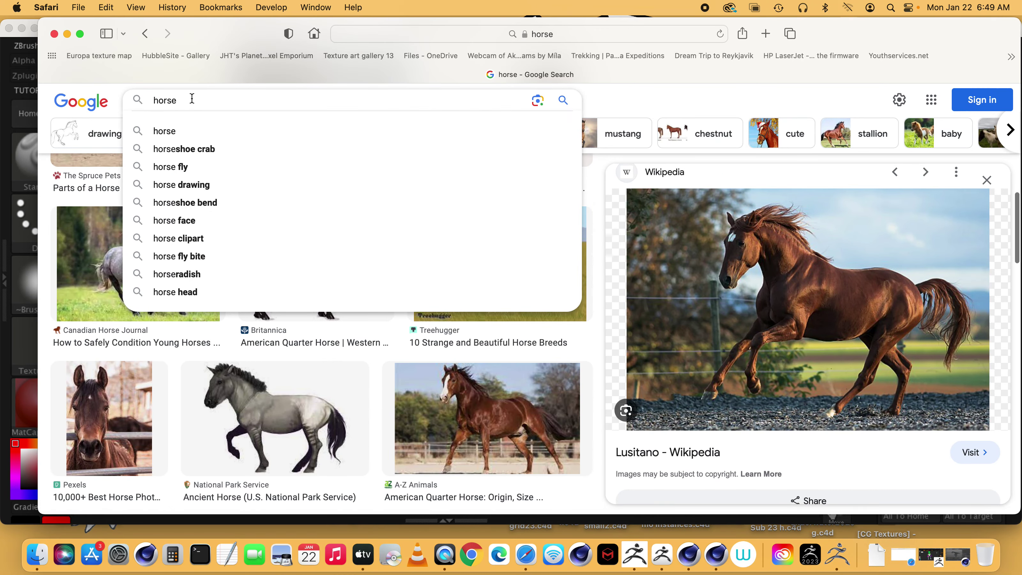
{"action": "key", "text": "super+a"}
{"action": "type", "text": "dino"}
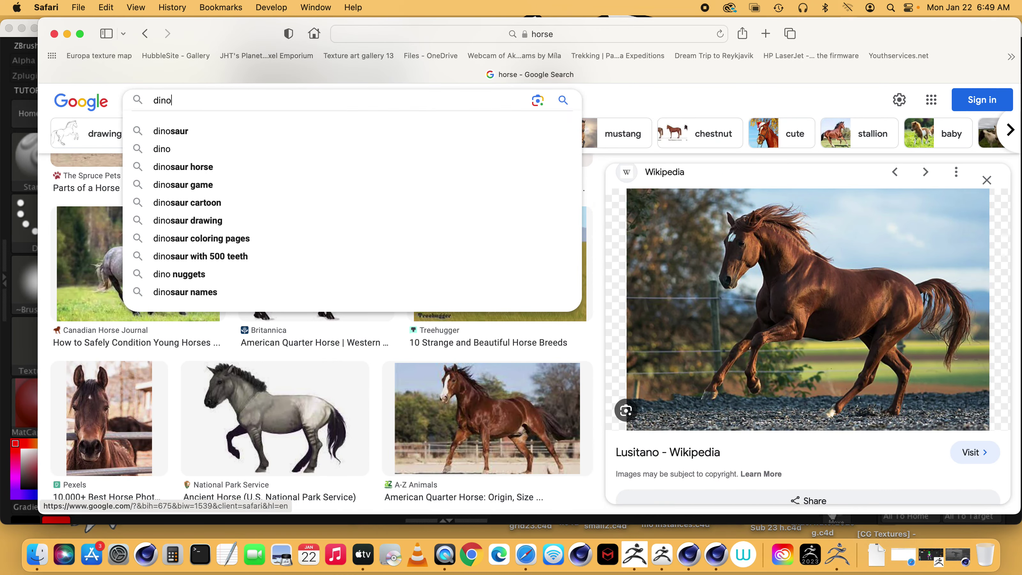
{"action": "type", "text": " illustr"}
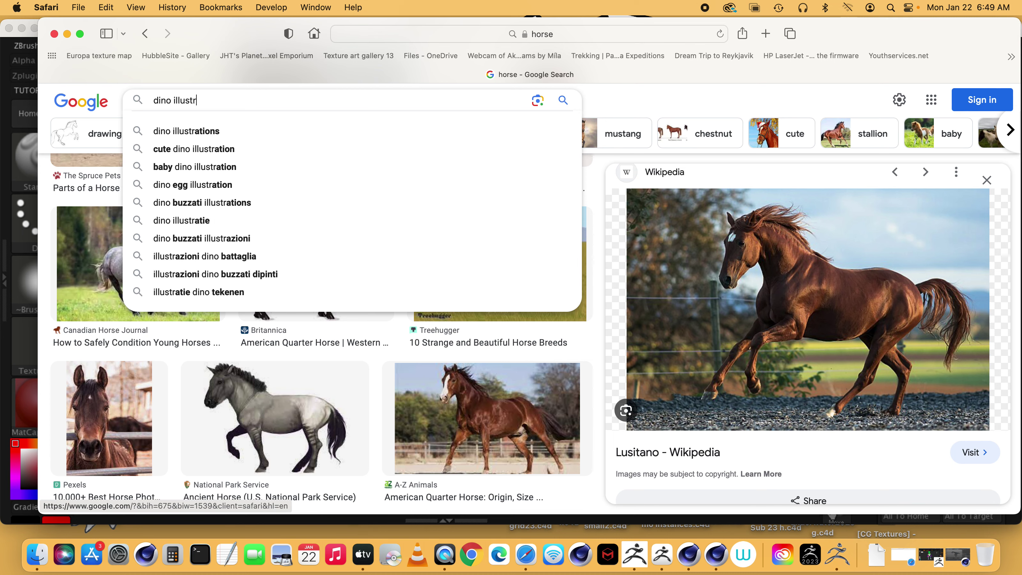
{"action": "type", "text": "aion"}
{"action": "key", "text": "Return"}
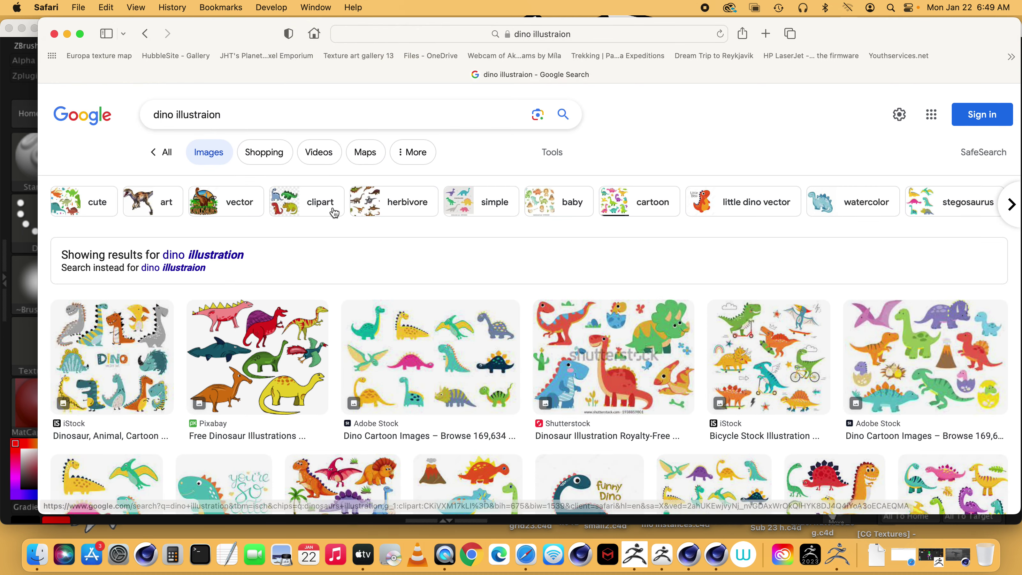
{"action": "scroll", "coordinate": [331, 210], "scroll_direction": "down", "scroll_amount": 12}
{"action": "scroll", "coordinate": [522, 448], "scroll_direction": "up", "scroll_amount": 12}
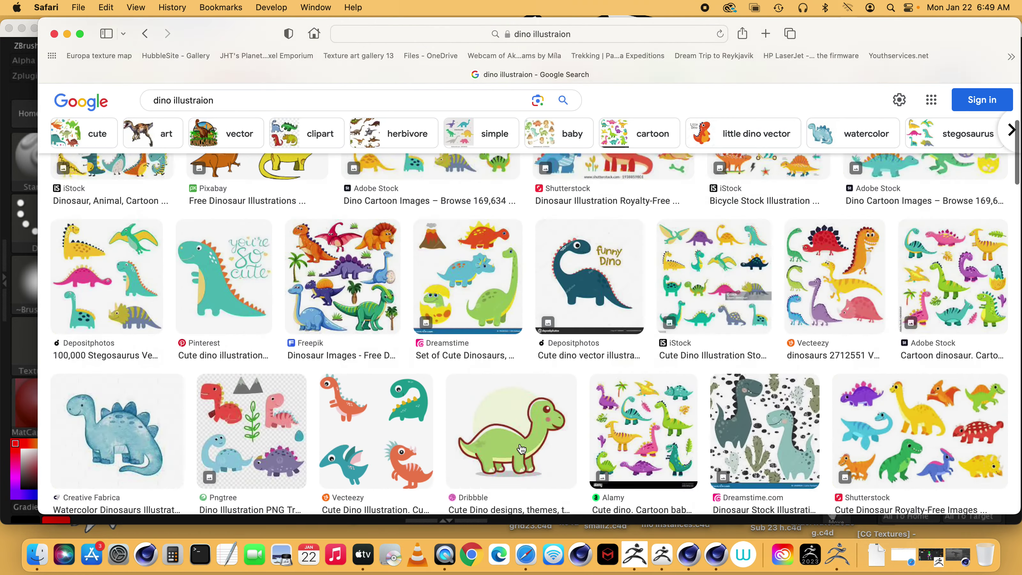
Step: Refine the image search to "dinosaur illustration", correcting the spelling of the query
{"action": "left_click", "coordinate": [171, 102]}
{"action": "type", "text": "saur"}
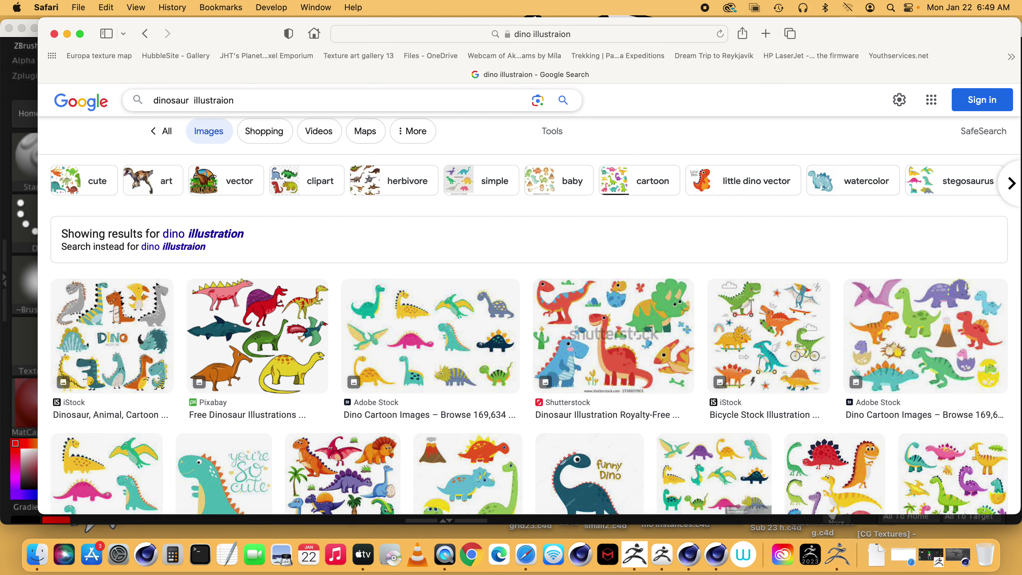
{"action": "key", "text": "BackSpace"}
{"action": "key", "text": "Return"}
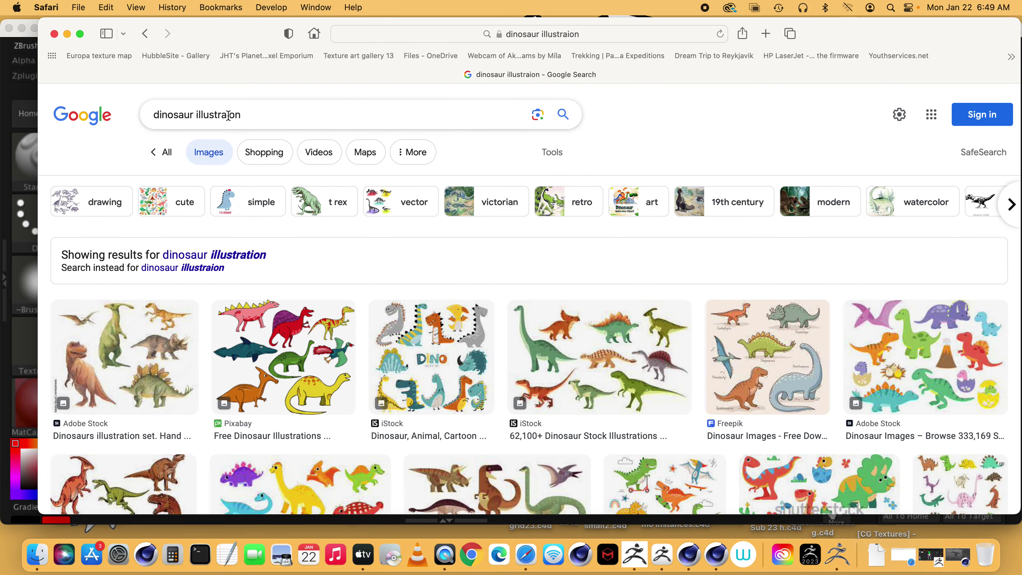
{"action": "left_click", "coordinate": [227, 114]}
{"action": "type", "text": "t"}
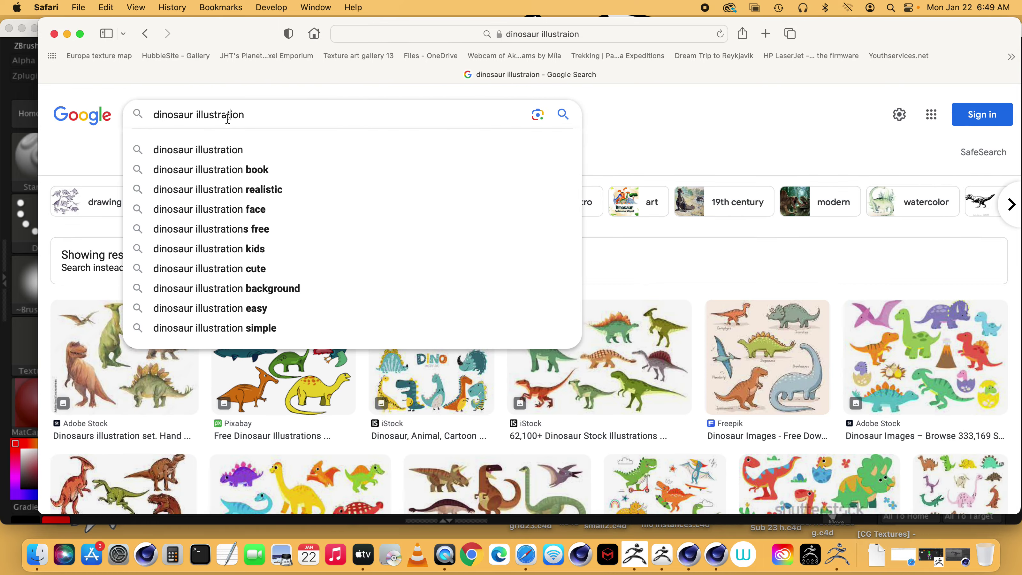
{"action": "left_click", "coordinate": [230, 149]}
Step: Find the realistic T. Rex illustration from GW Today and open its larger preview to examine the colouring of the body
{"action": "scroll", "coordinate": [422, 355], "scroll_direction": "down", "scroll_amount": 10}
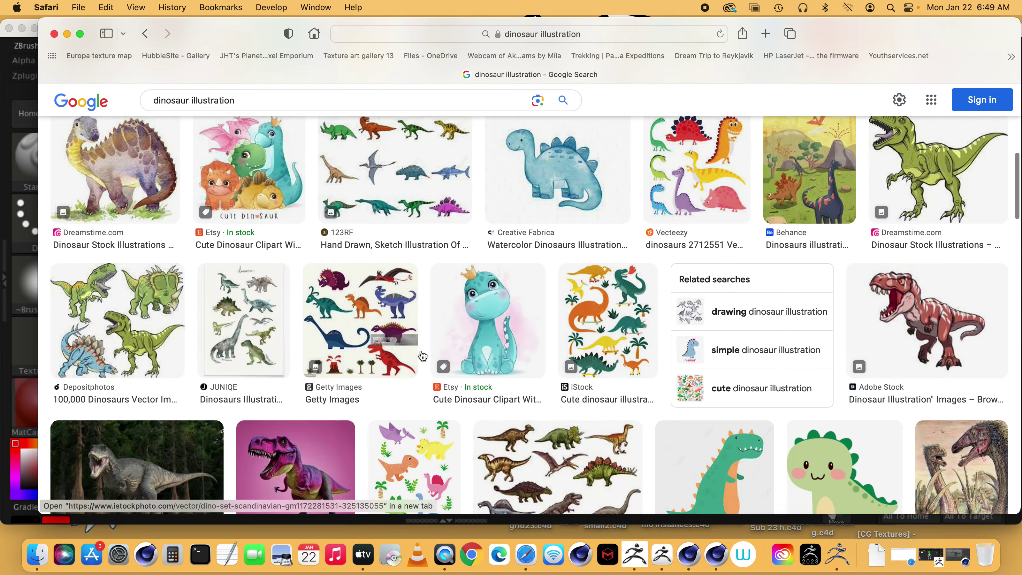
{"action": "scroll", "coordinate": [422, 355], "scroll_direction": "down", "scroll_amount": 1}
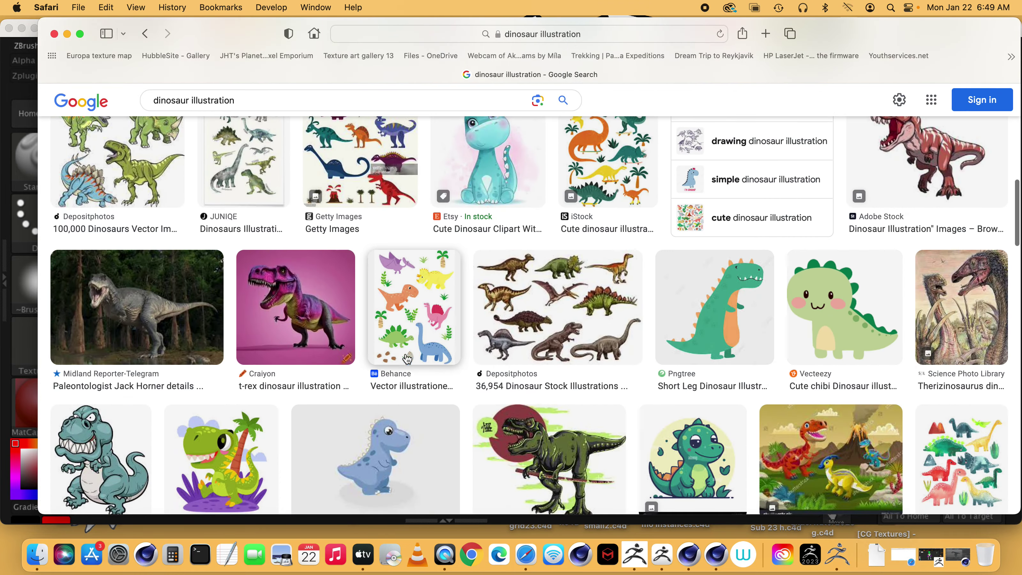
{"action": "scroll", "coordinate": [144, 317], "scroll_direction": "down", "scroll_amount": 10}
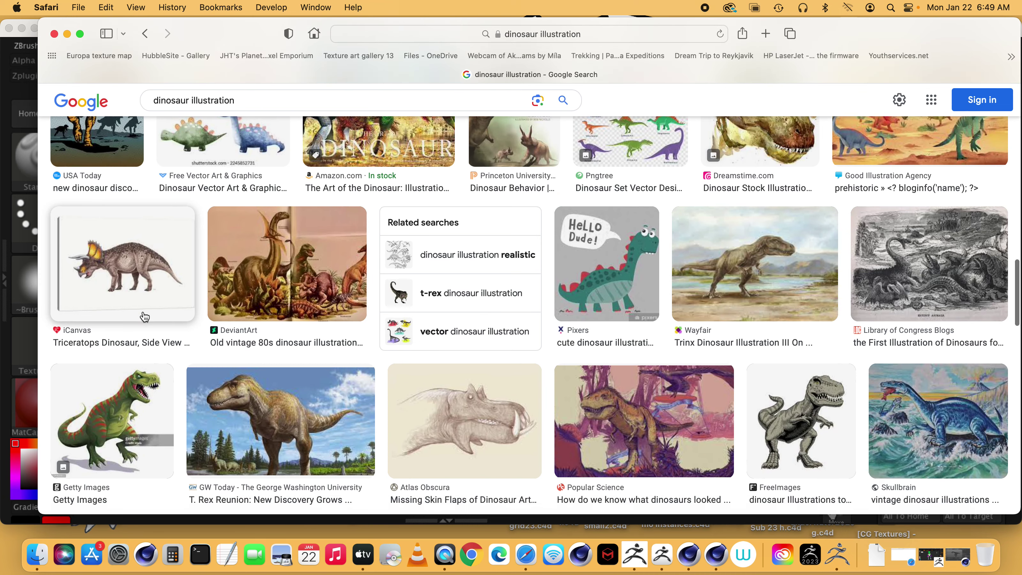
{"action": "left_click", "coordinate": [254, 397]}
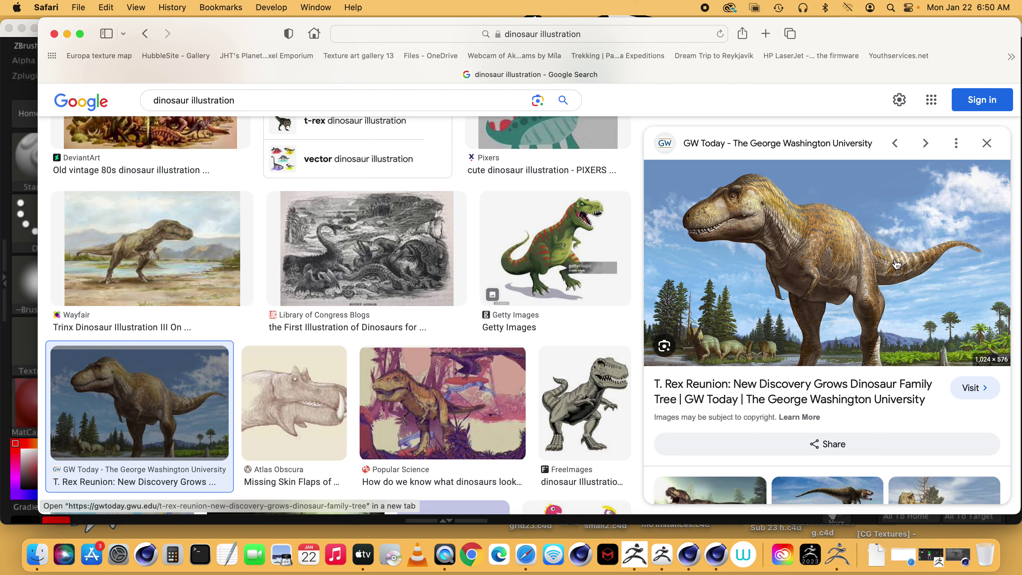
{"action": "left_click_drag", "start_coordinate": [779, 340], "coordinate": [753, 234]}
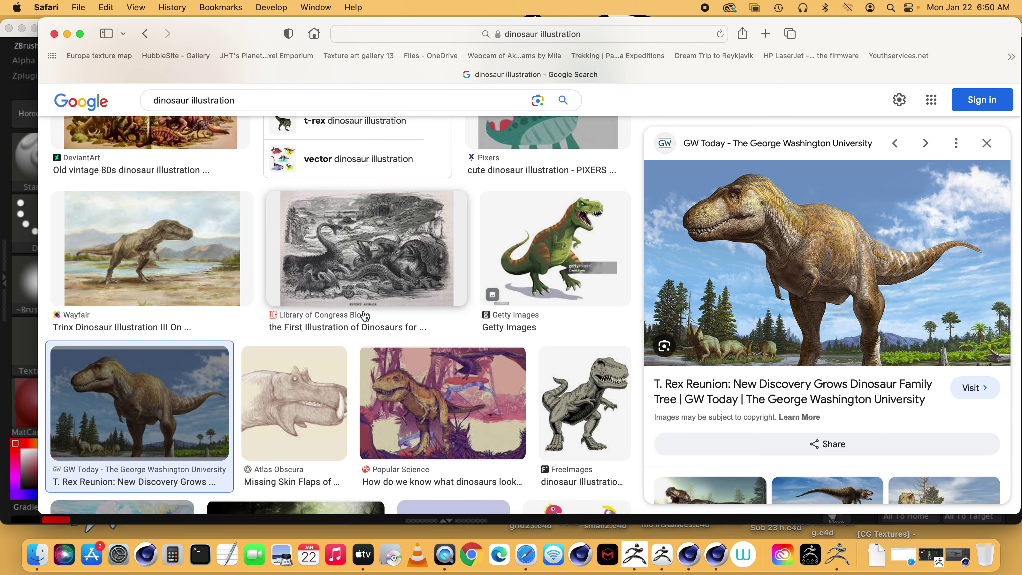
Step: Browse more dinosaur illustrations for skin colour patterns, and minimize the browser to return to ZBrush
{"action": "scroll", "coordinate": [363, 322], "scroll_direction": "down", "scroll_amount": 7}
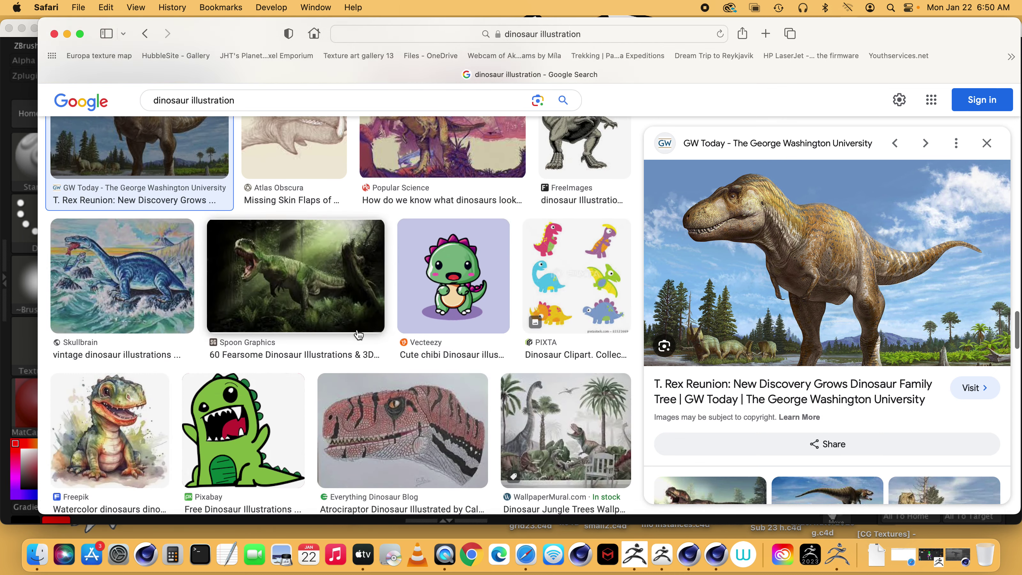
{"action": "scroll", "coordinate": [358, 334], "scroll_direction": "down", "scroll_amount": 4}
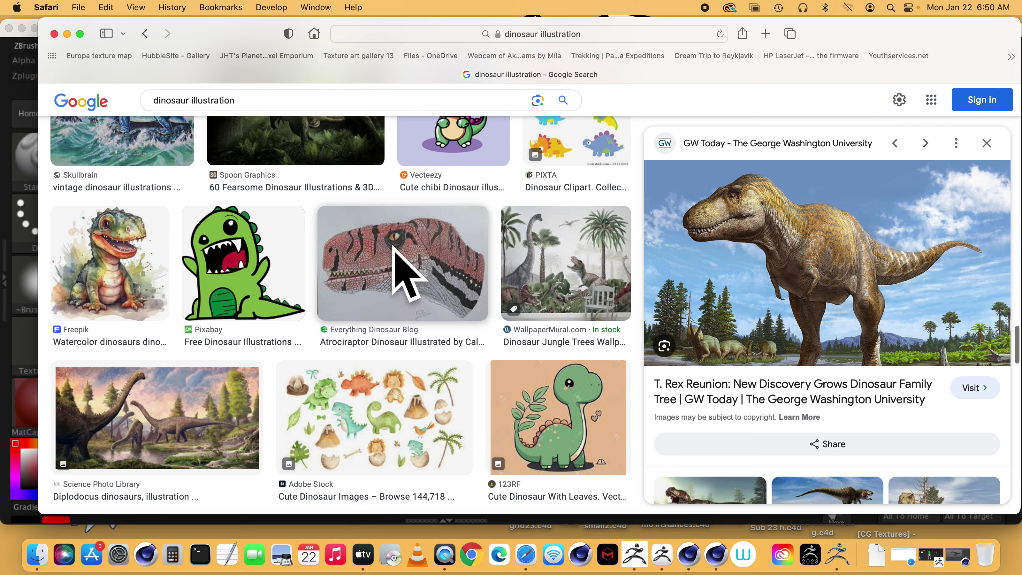
{"action": "left_click", "coordinate": [67, 34]}
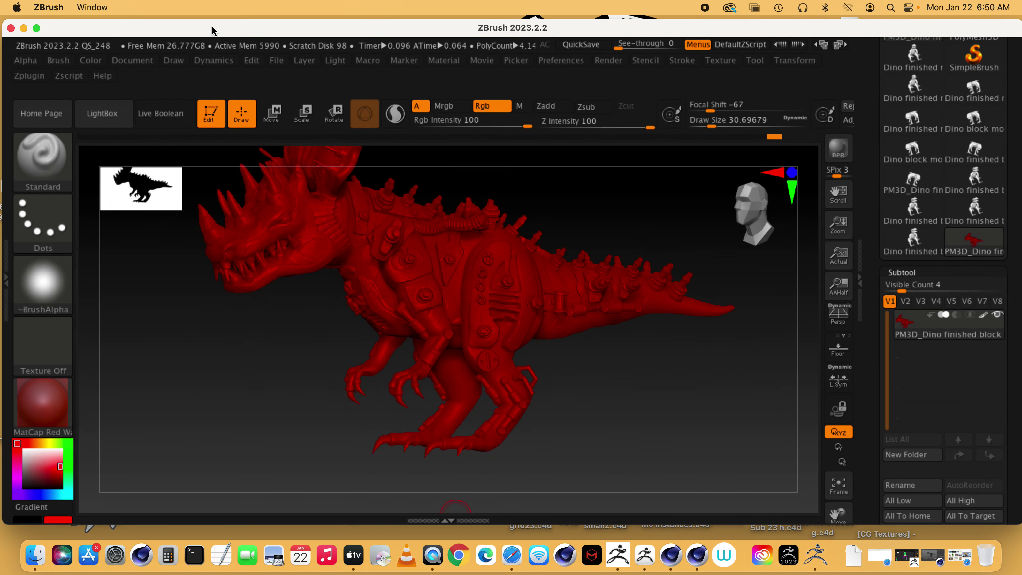
Step: Pick a green colour (R 22, G 175, B 60) and fill the whole dinosaur model with it
{"action": "left_click_drag", "start_coordinate": [323, 313], "coordinate": [308, 359], "text": "alt"}
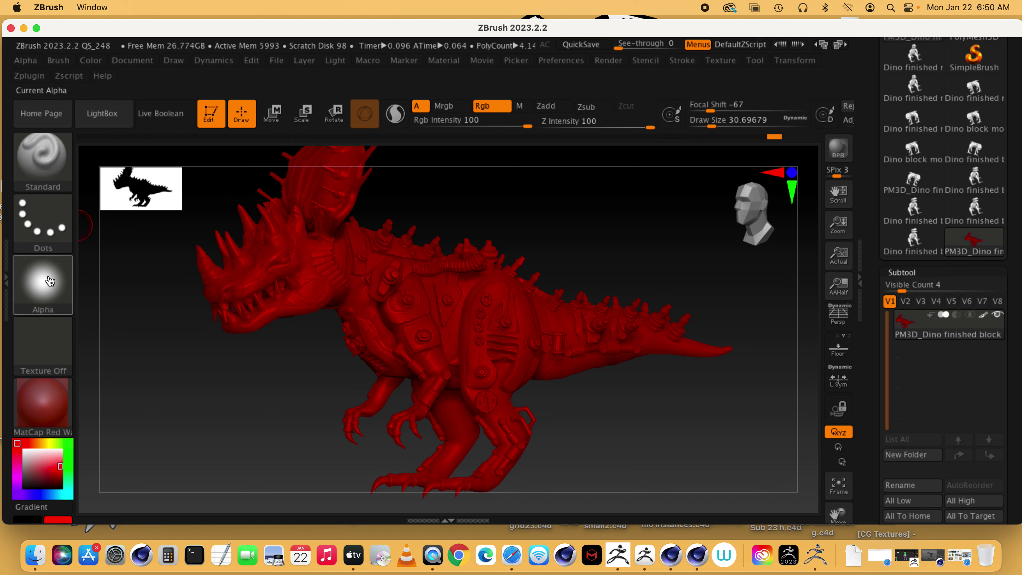
{"action": "mouse_move", "coordinate": [18, 444]}
{"action": "left_mouse_down"}
{"action": "mouse_move", "coordinate": [68, 443]}
{"action": "mouse_move", "coordinate": [59, 466]}
{"action": "left_mouse_up"}
{"action": "left_click", "coordinate": [59, 469]}
{"action": "left_click", "coordinate": [68, 458]}
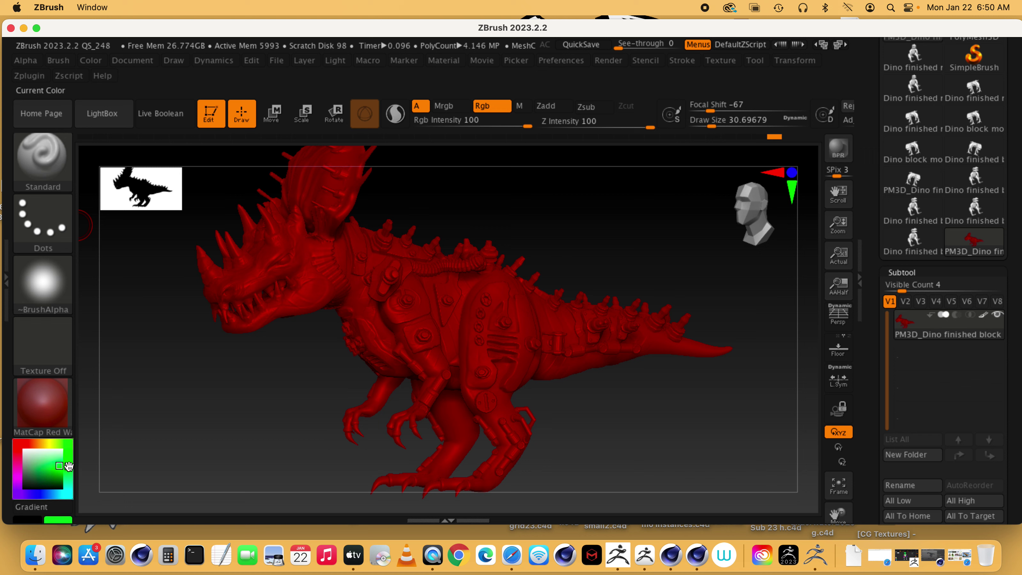
{"action": "left_click", "coordinate": [44, 471]}
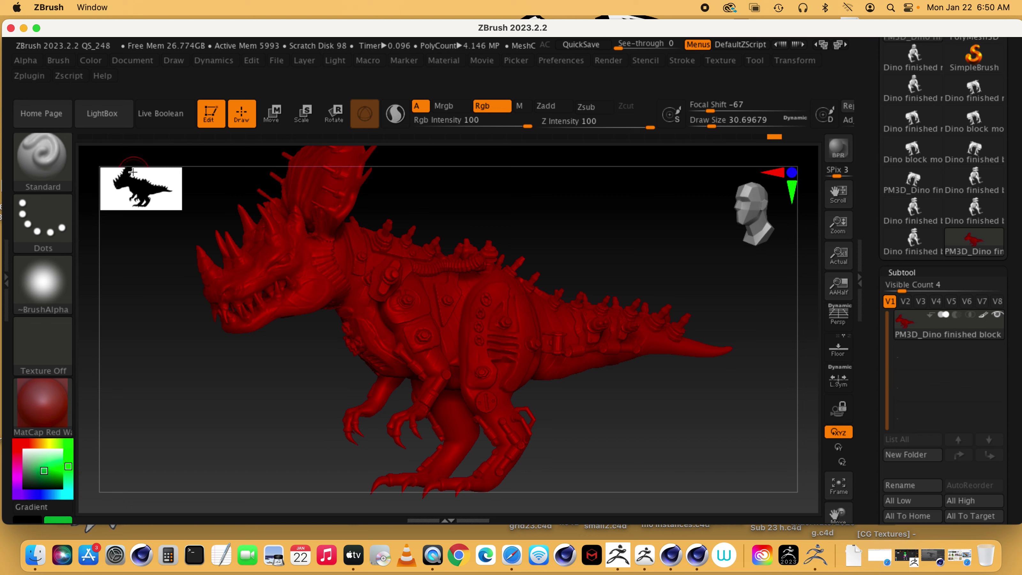
{"action": "left_click", "coordinate": [88, 61]}
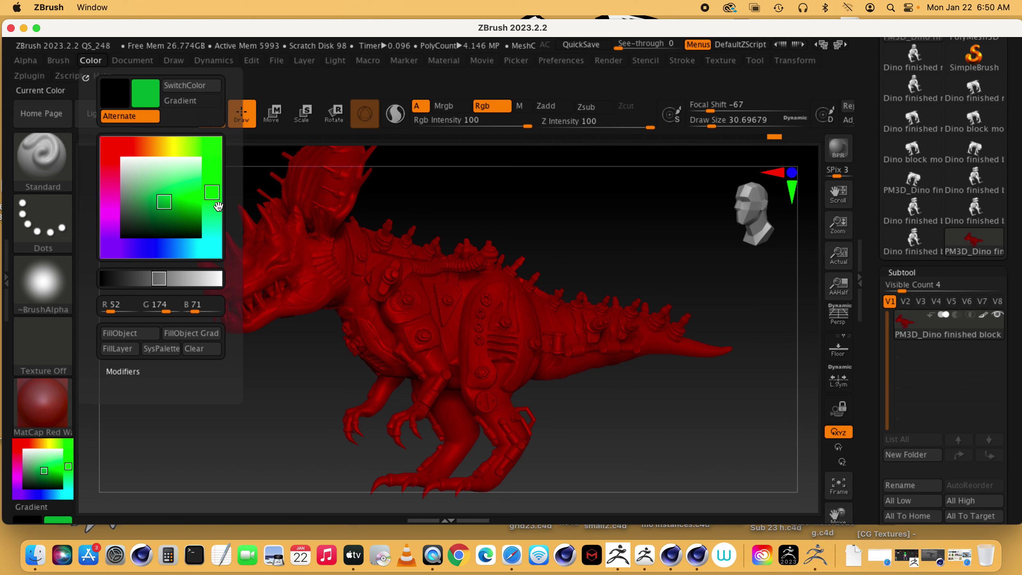
{"action": "left_click_drag", "start_coordinate": [218, 206], "coordinate": [183, 206]}
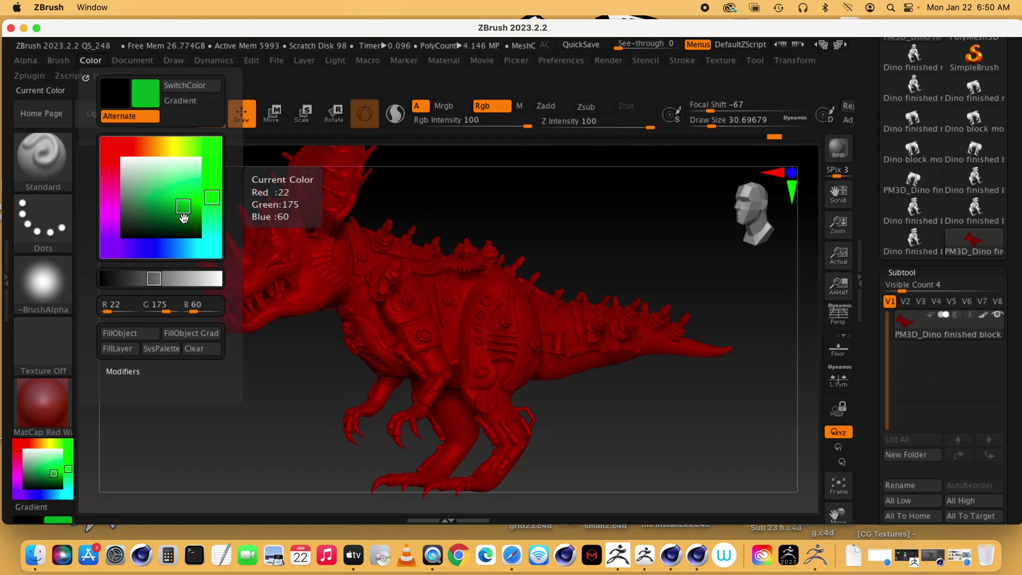
{"action": "left_click", "coordinate": [119, 334]}
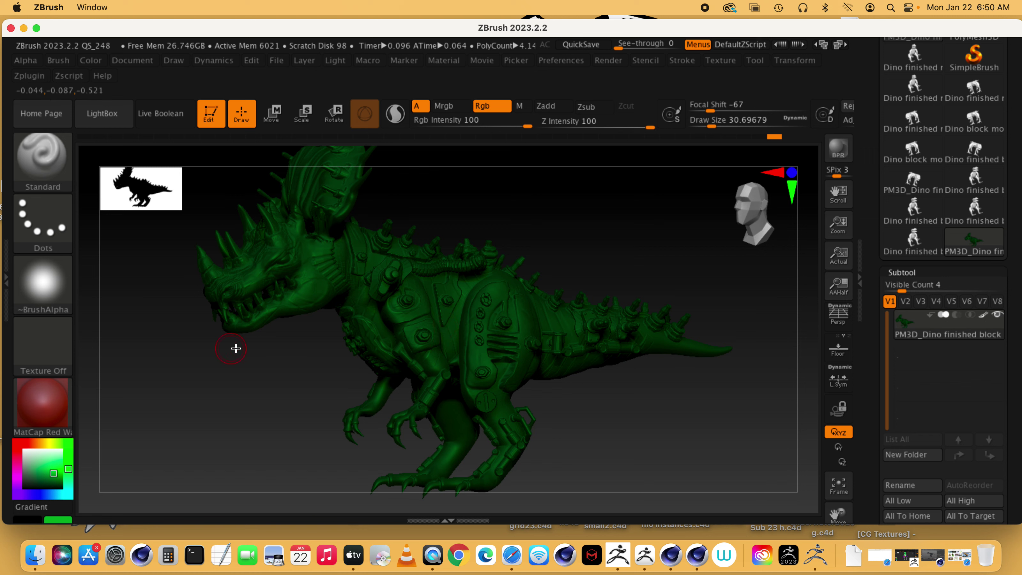
Step: Choose the Flat Color material, switch the brush to the M channel, and fill the whole model with the material
{"action": "left_click", "coordinate": [44, 404]}
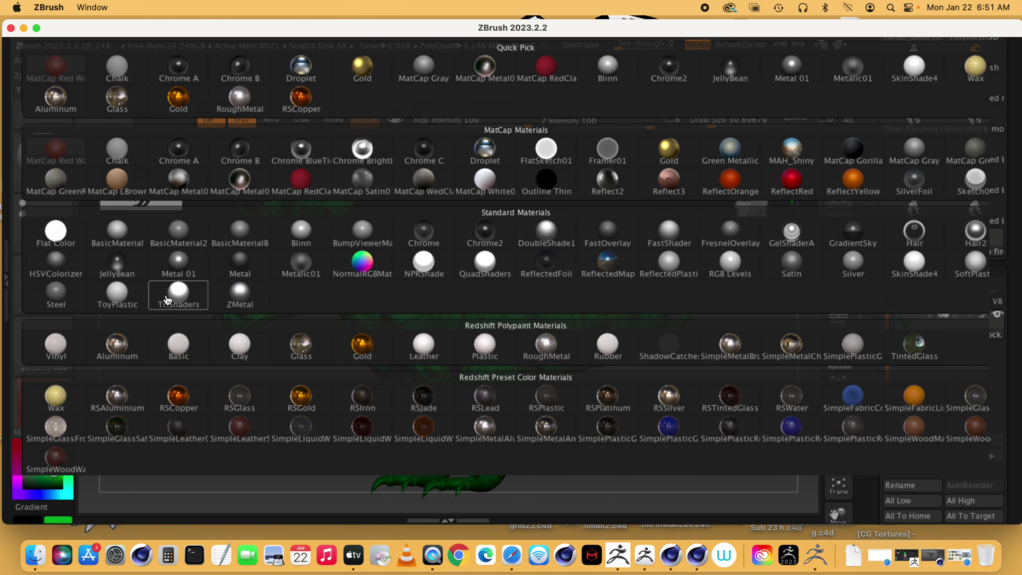
{"action": "mouse_move", "coordinate": [318, 182]}
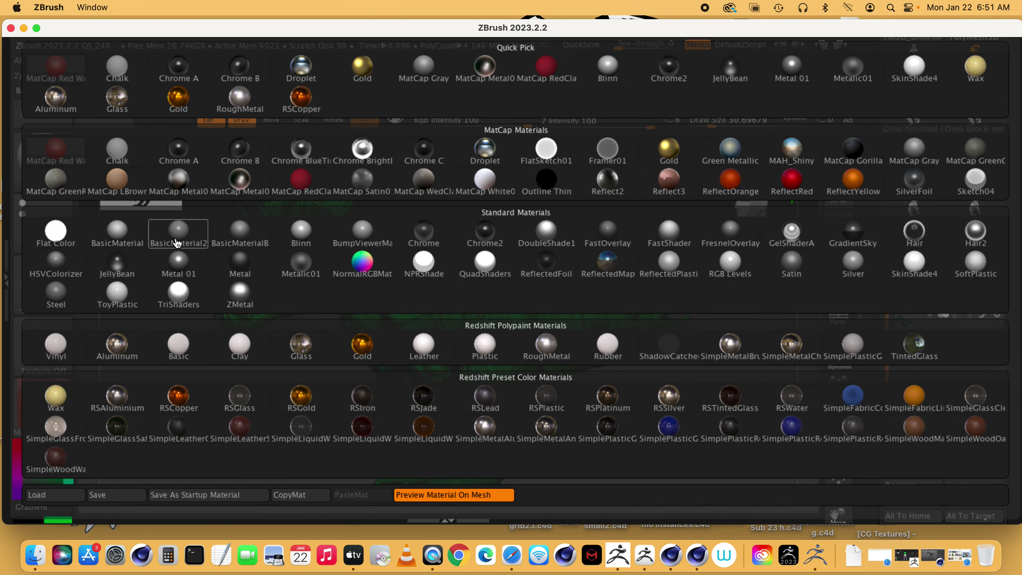
{"action": "left_click", "coordinate": [56, 230]}
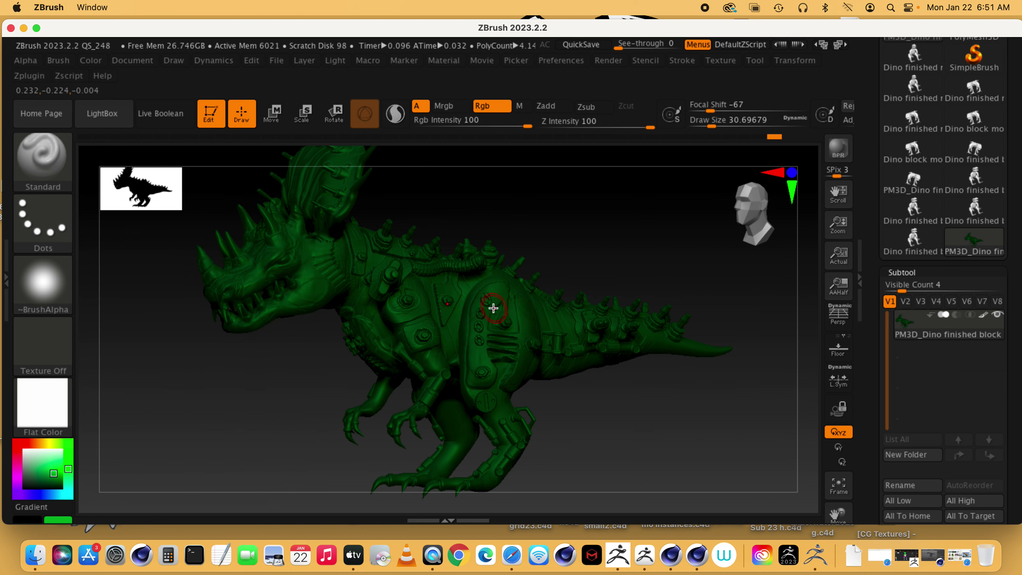
{"action": "left_click", "coordinate": [520, 106]}
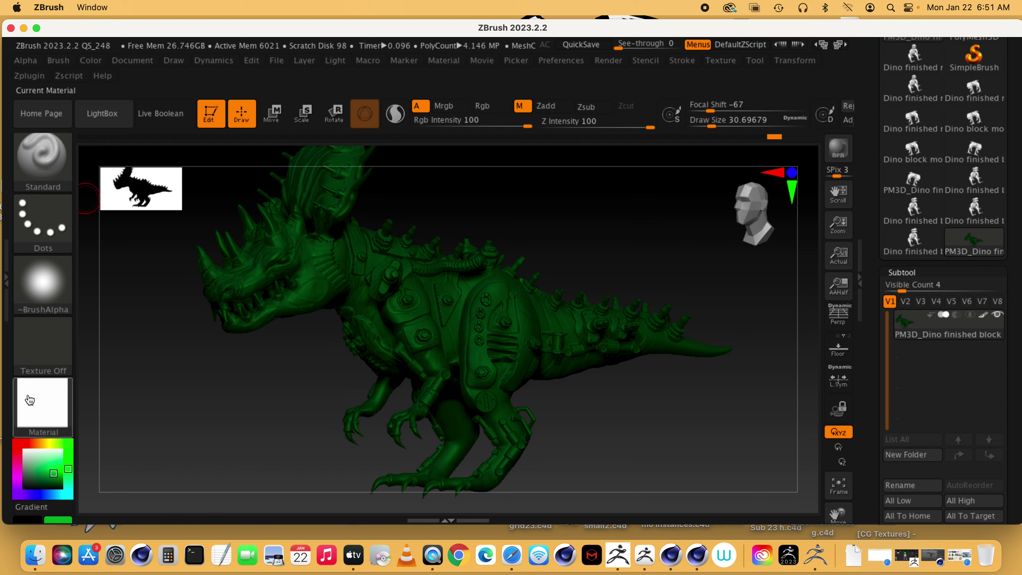
{"action": "left_click", "coordinate": [91, 60]}
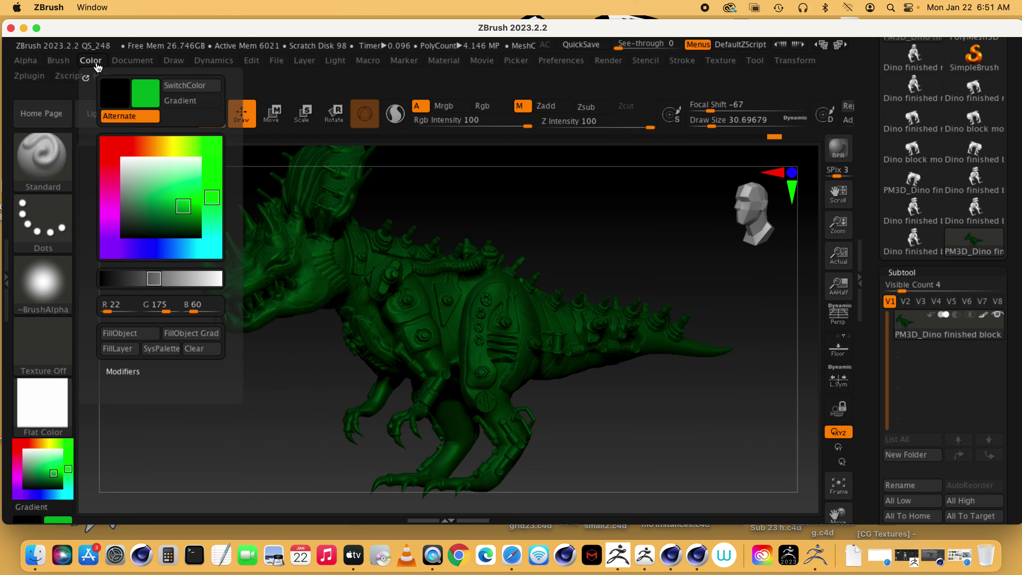
{"action": "left_click", "coordinate": [128, 335]}
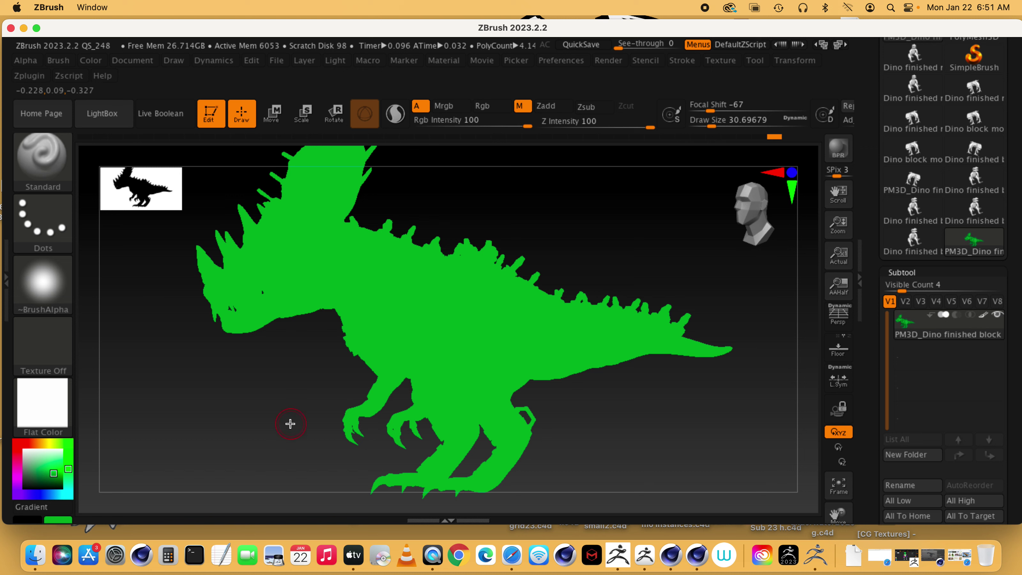
Step: Change the material to SkinShade4 and fill the whole dinosaur model with it
{"action": "left_click", "coordinate": [45, 409]}
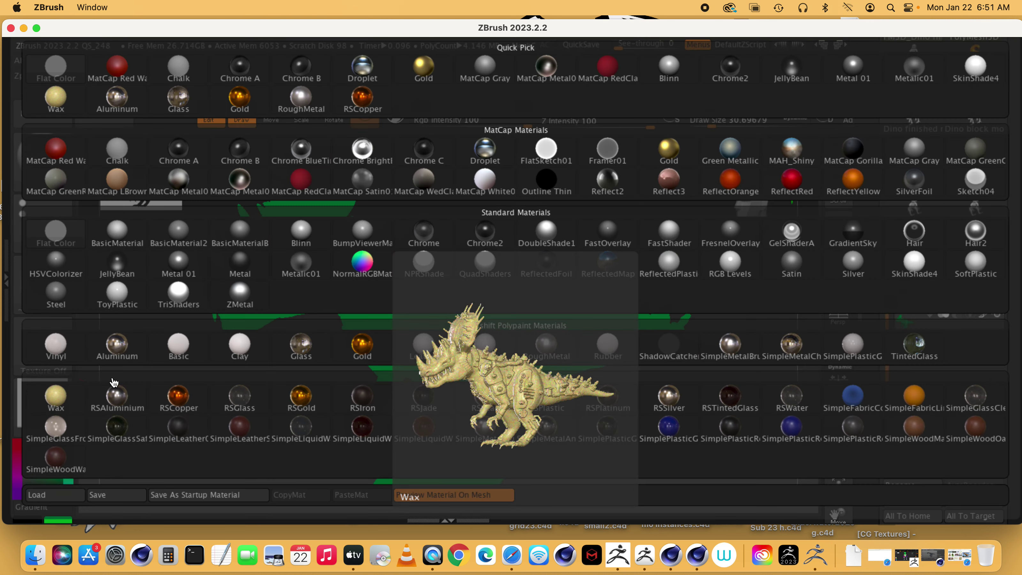
{"action": "left_click", "coordinate": [915, 264]}
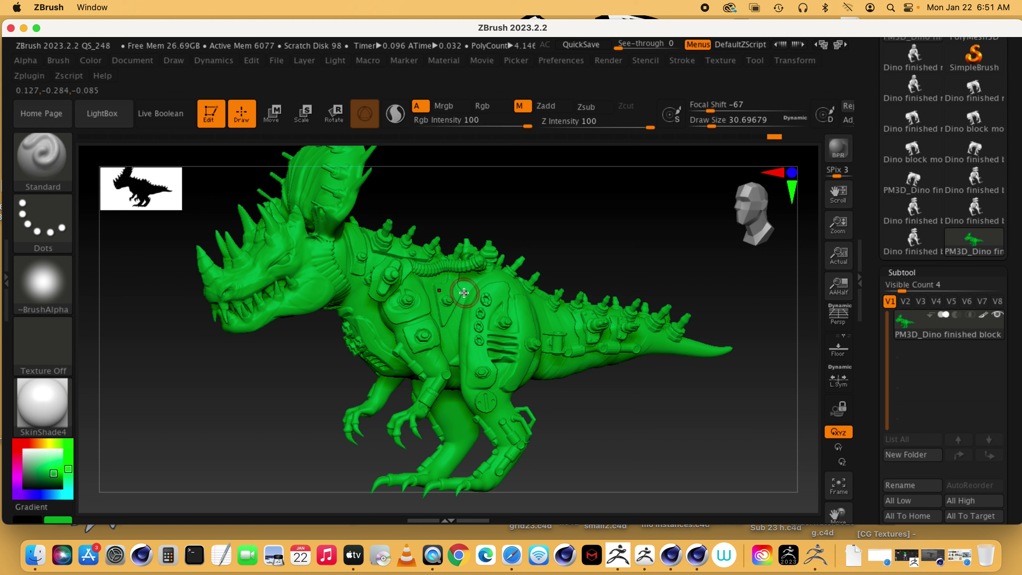
{"action": "left_click", "coordinate": [90, 62]}
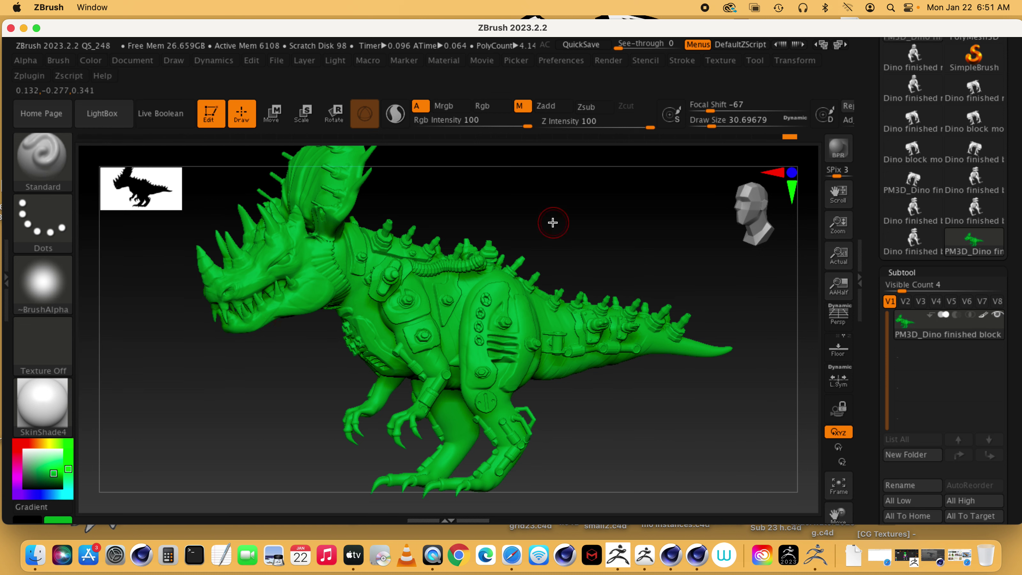
{"action": "left_click_drag", "start_coordinate": [562, 227], "coordinate": [582, 225]}
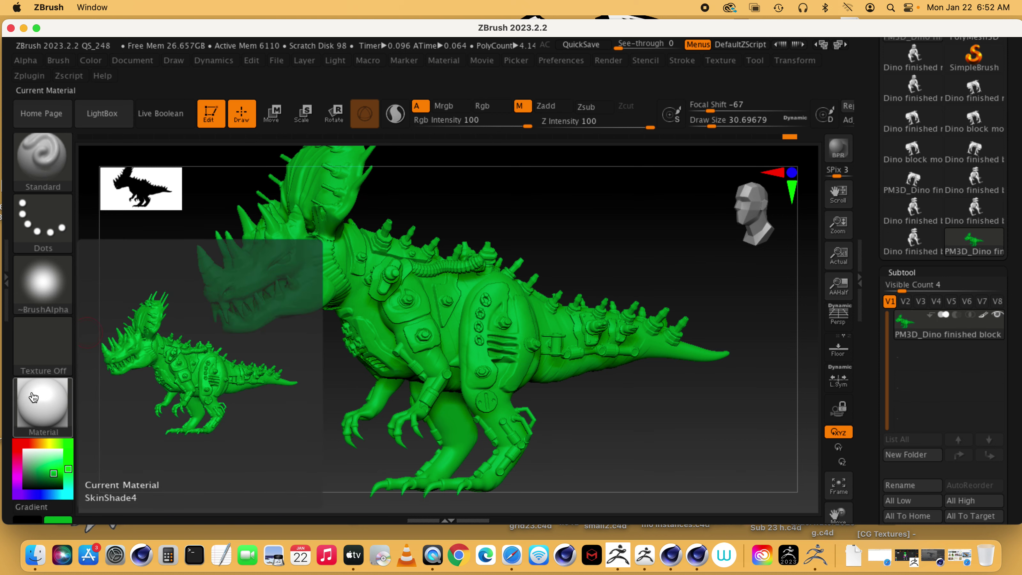
Step: Pick a darker green (R 15, G 122, B 57), activate the Rgb channel, and fill the whole dinosaur with it
{"action": "left_click", "coordinate": [74, 492]}
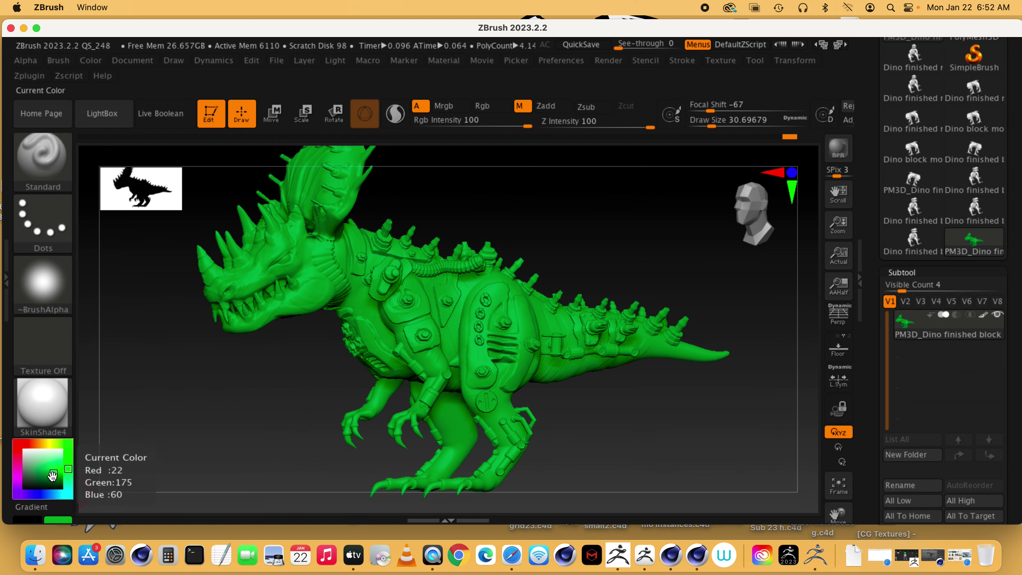
{"action": "left_click", "coordinate": [54, 475]}
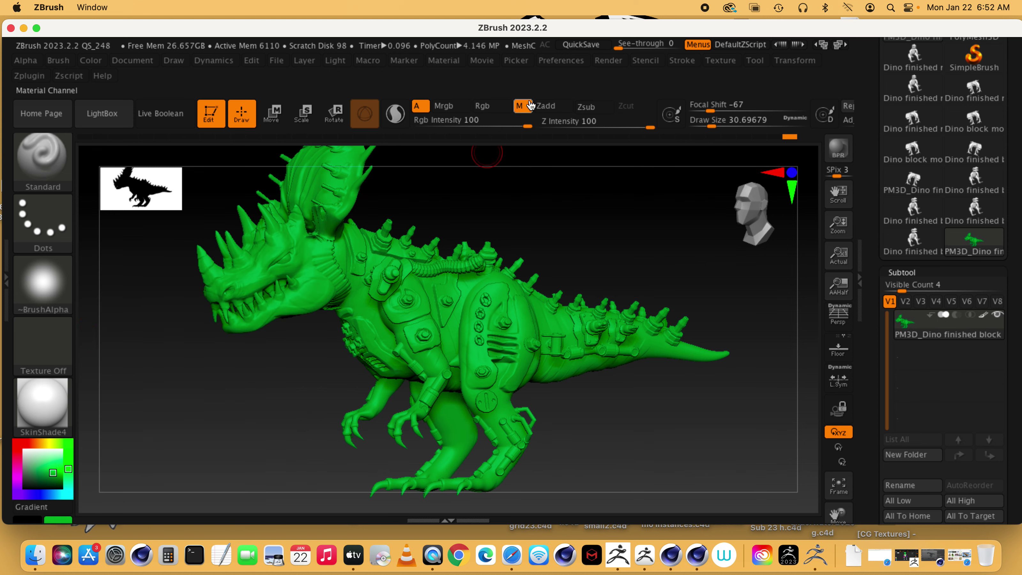
{"action": "left_click", "coordinate": [491, 105]}
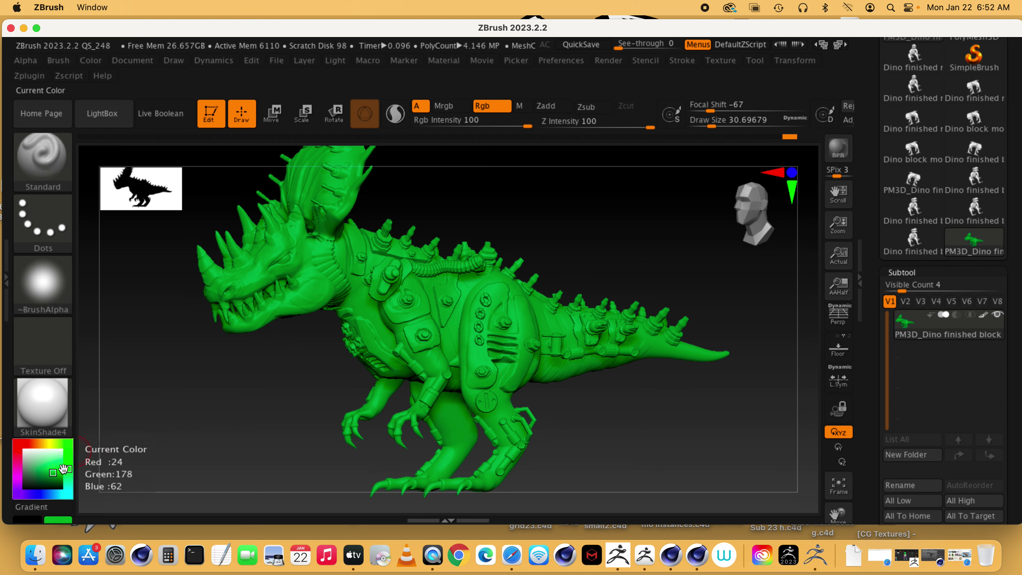
{"action": "left_click_drag", "start_coordinate": [56, 473], "coordinate": [54, 478]}
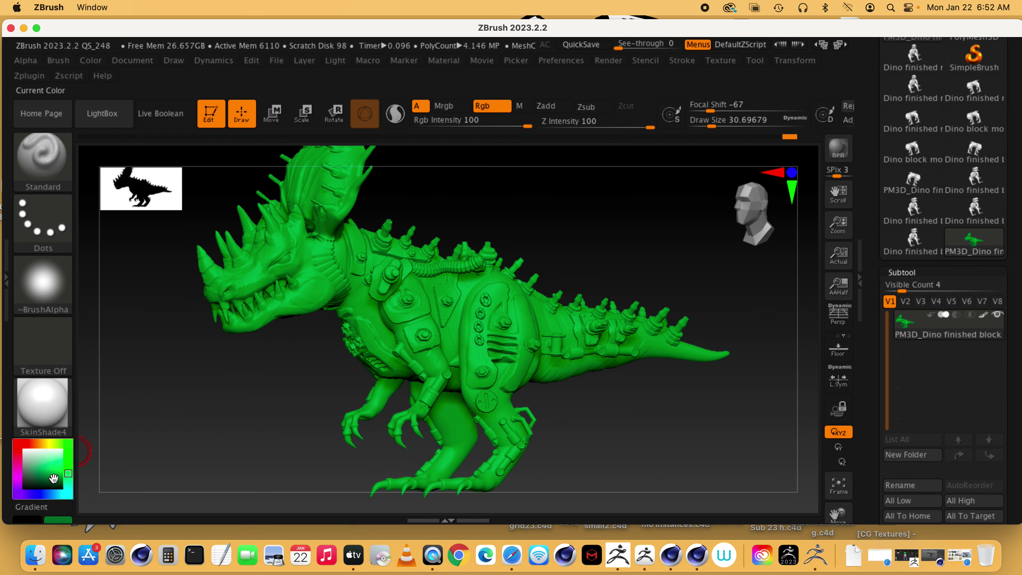
{"action": "left_click", "coordinate": [90, 60]}
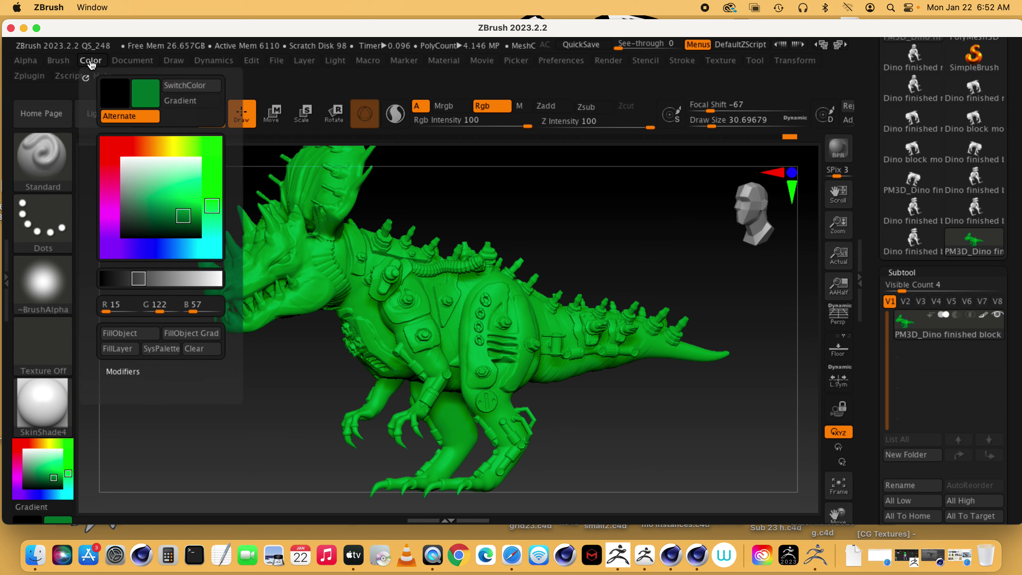
{"action": "left_click", "coordinate": [125, 335]}
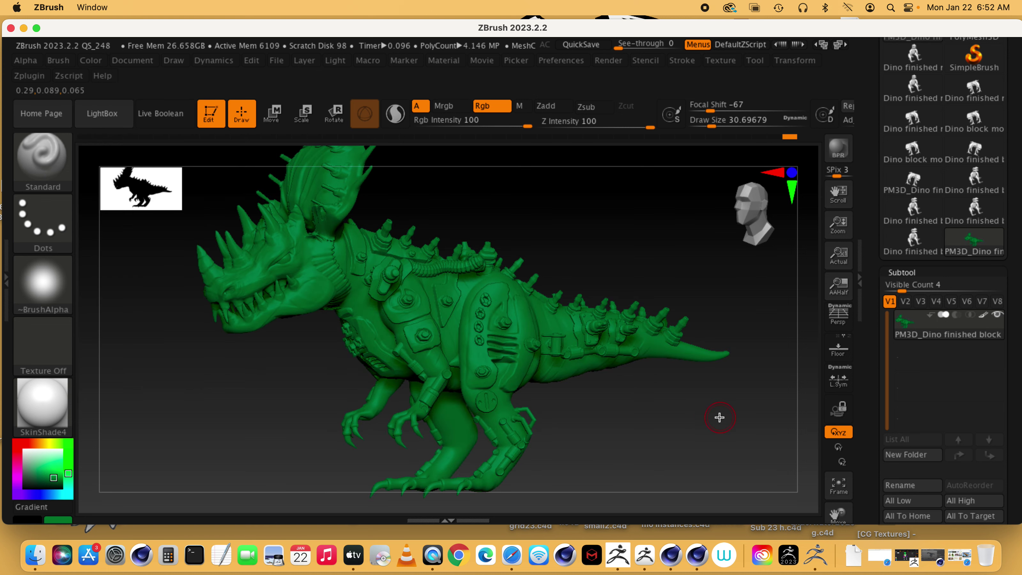
Step: Reduce the brush draw size to 8.42419 for the head, and choose the JellyBean material with the Mrgb channel
{"action": "mouse_move", "coordinate": [687, 409]}
{"action": "left_mouse_down"}
{"action": "mouse_move", "coordinate": [685, 422]}
{"action": "mouse_move", "coordinate": [651, 425]}
{"action": "mouse_move", "coordinate": [676, 423]}
{"action": "left_mouse_up"}
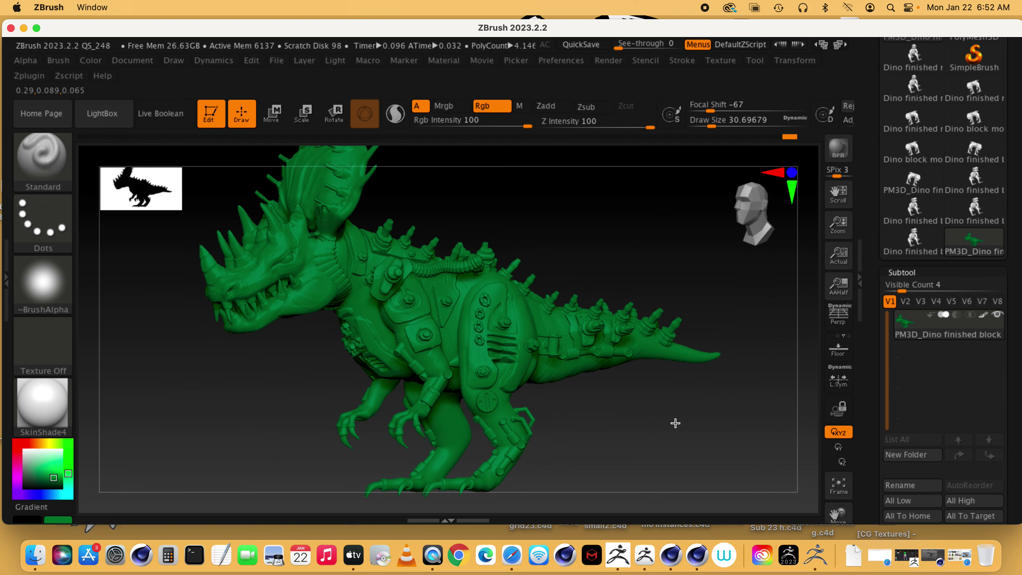
{"action": "left_click", "coordinate": [676, 423]}
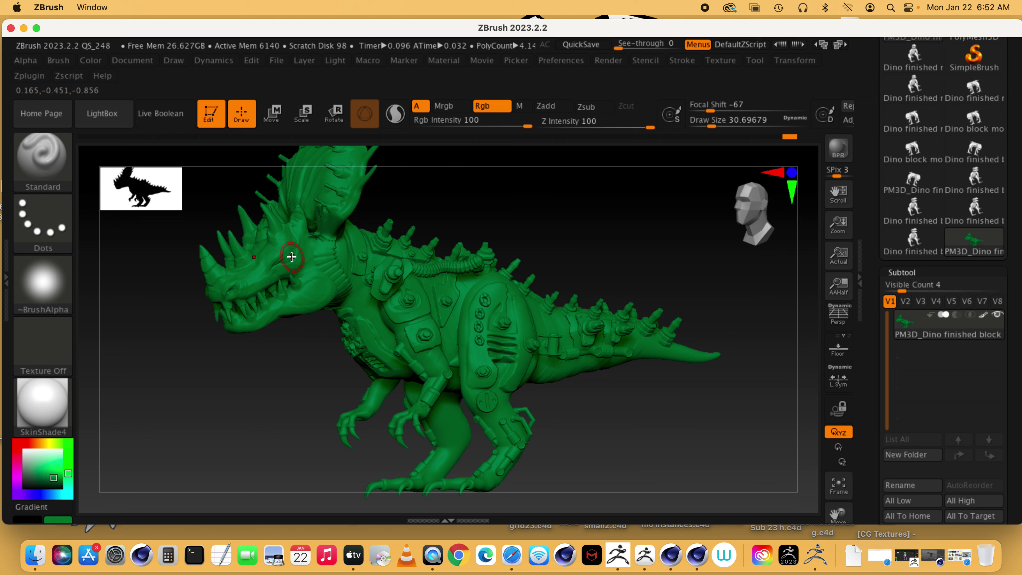
{"action": "left_click_drag", "start_coordinate": [474, 203], "coordinate": [315, 343]}
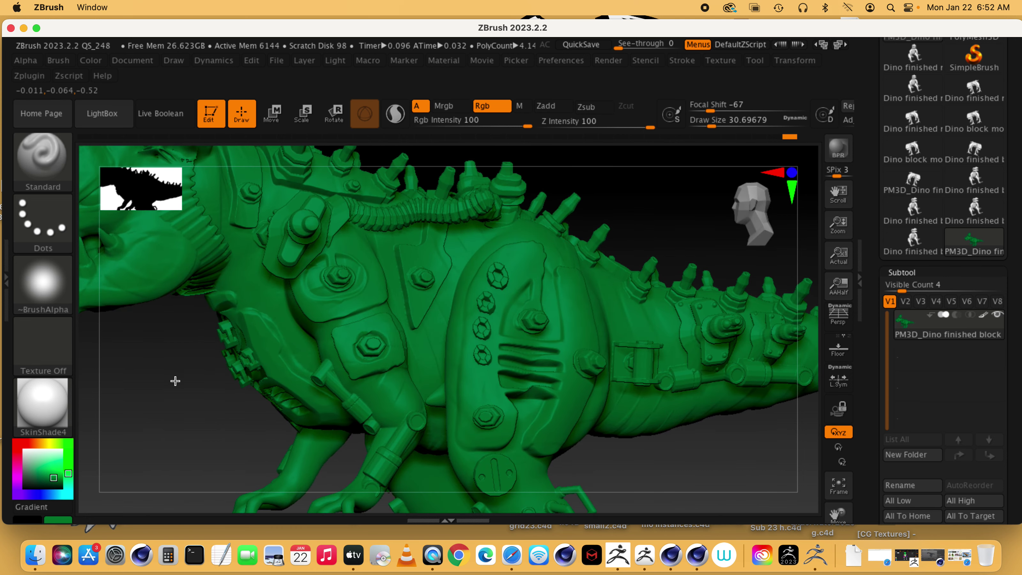
{"action": "left_click_drag", "start_coordinate": [175, 381], "coordinate": [453, 485], "text": "alt"}
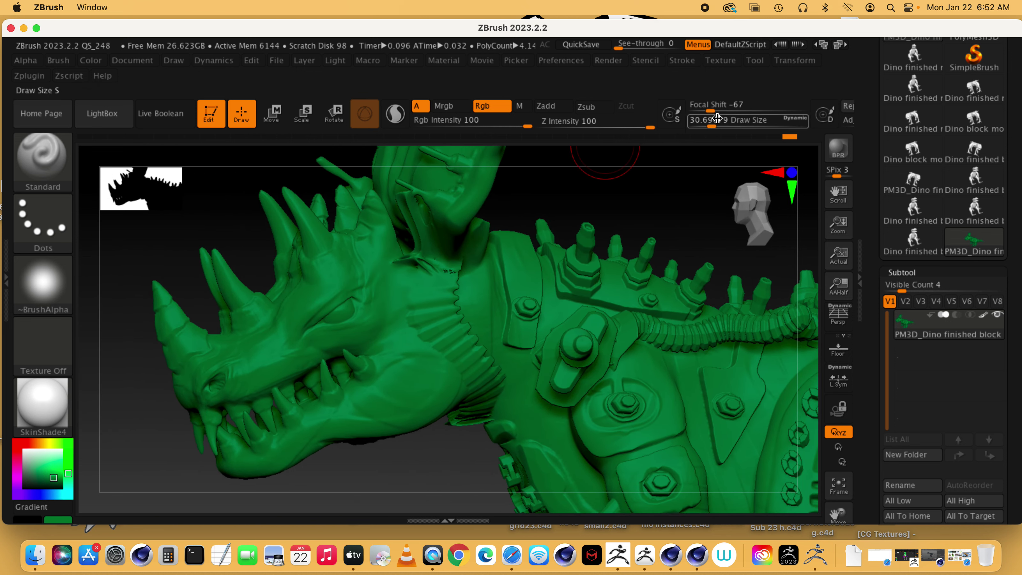
{"action": "left_click_drag", "start_coordinate": [718, 118], "coordinate": [703, 119]}
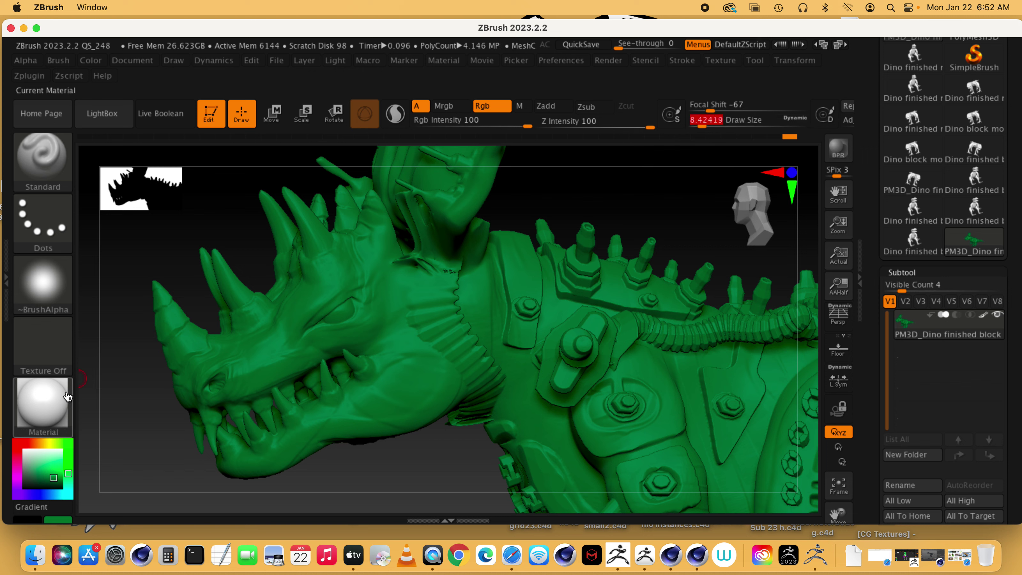
{"action": "mouse_move", "coordinate": [41, 411]}
{"action": "left_click", "coordinate": [42, 409]}
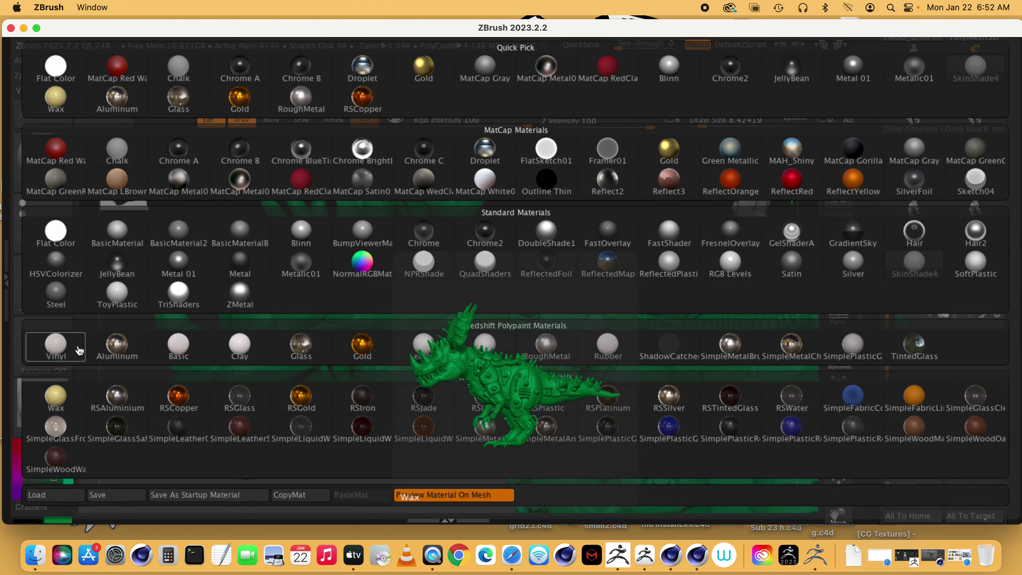
{"action": "left_click", "coordinate": [116, 264]}
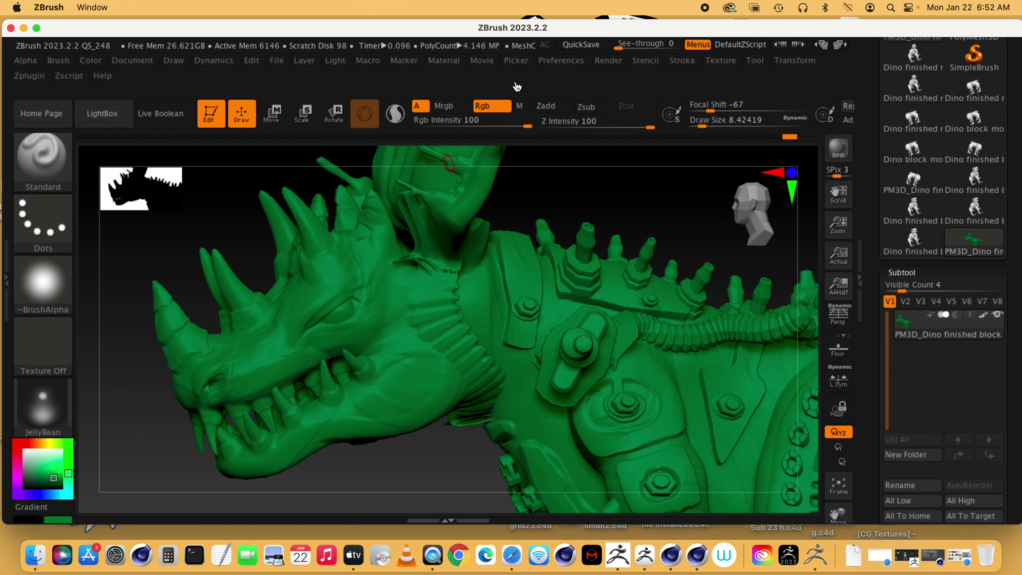
{"action": "left_click", "coordinate": [444, 106]}
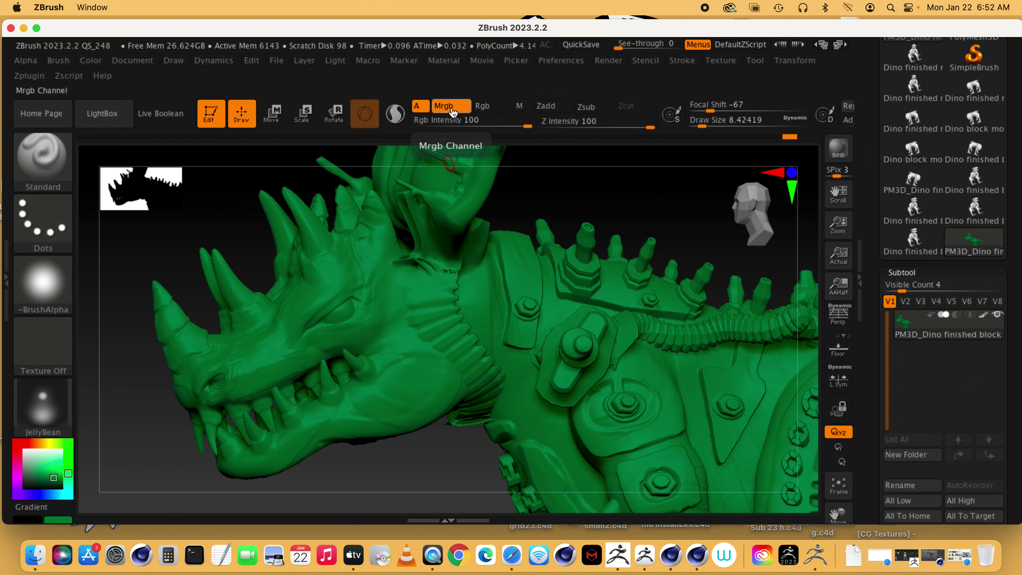
Step: Paint the dinosaur's eye bright red, reducing the draw size to 7.4673 to cover its front corner
{"action": "left_click", "coordinate": [29, 443]}
{"action": "left_click_drag", "start_coordinate": [54, 477], "coordinate": [56, 471]}
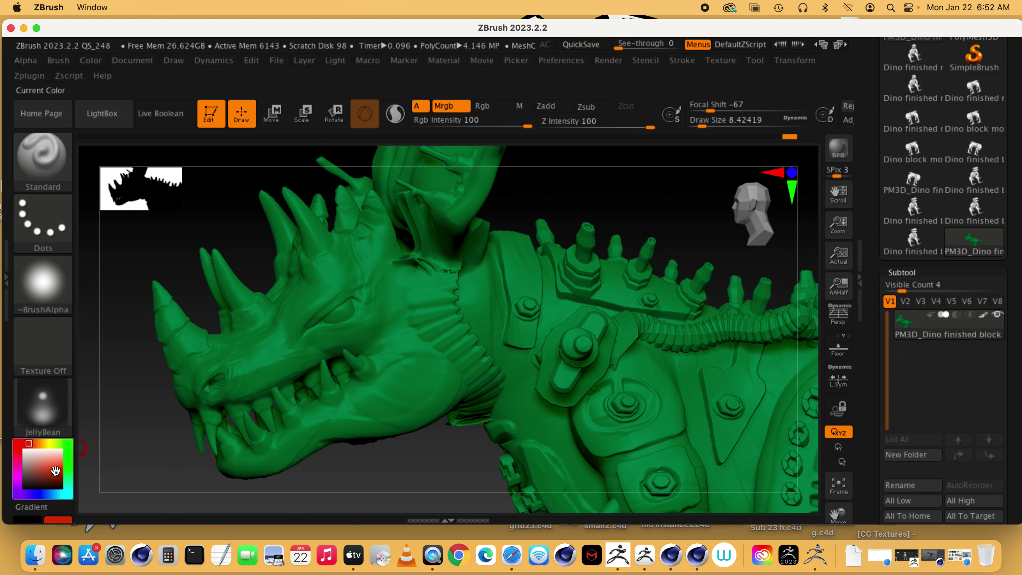
{"action": "left_click_drag", "start_coordinate": [344, 312], "coordinate": [347, 307]}
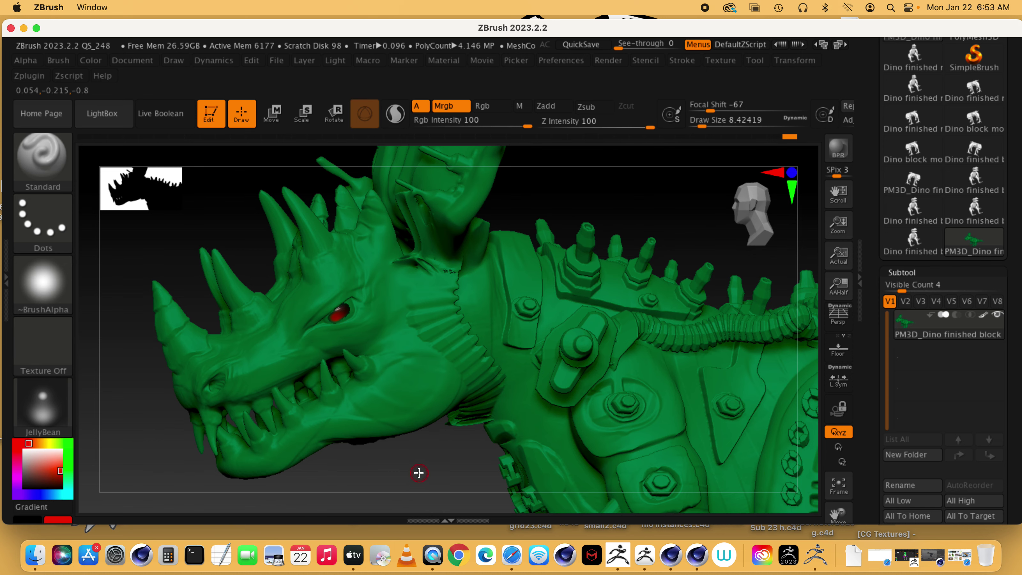
{"action": "left_click_drag", "start_coordinate": [419, 473], "coordinate": [744, 454], "text": "alt"}
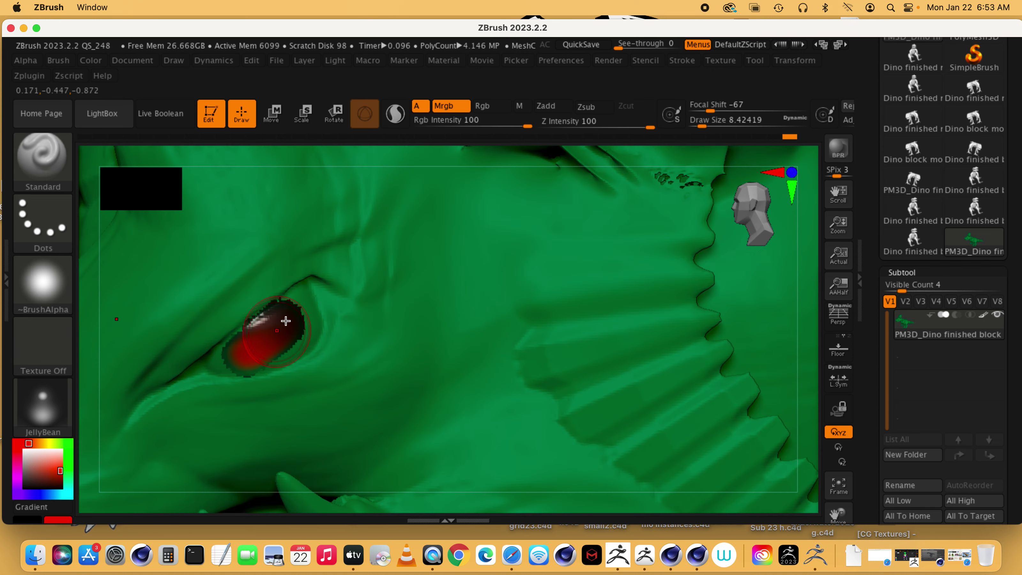
{"action": "left_click_drag", "start_coordinate": [705, 121], "coordinate": [702, 125]}
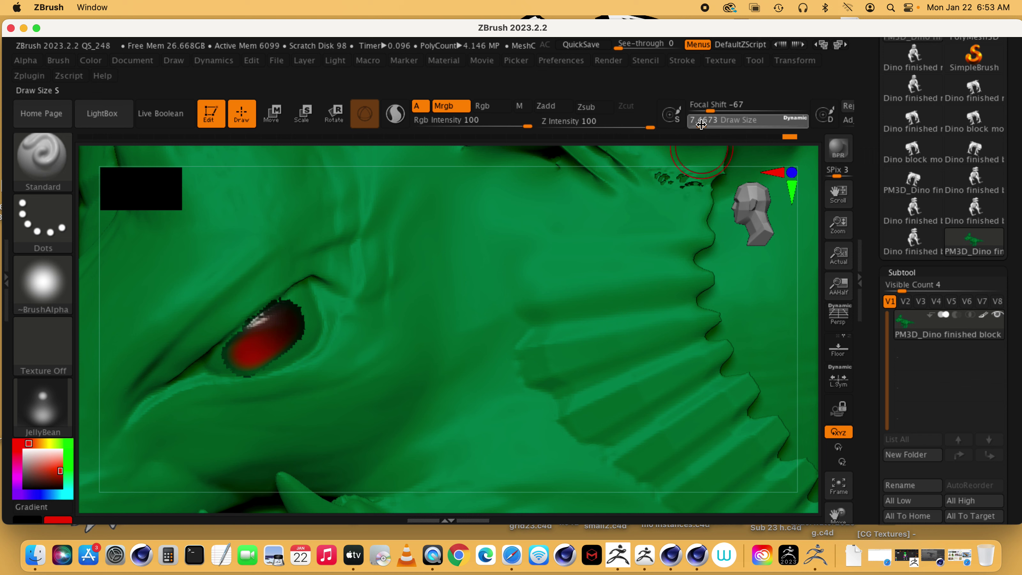
{"action": "left_click_drag", "start_coordinate": [247, 339], "coordinate": [221, 358]}
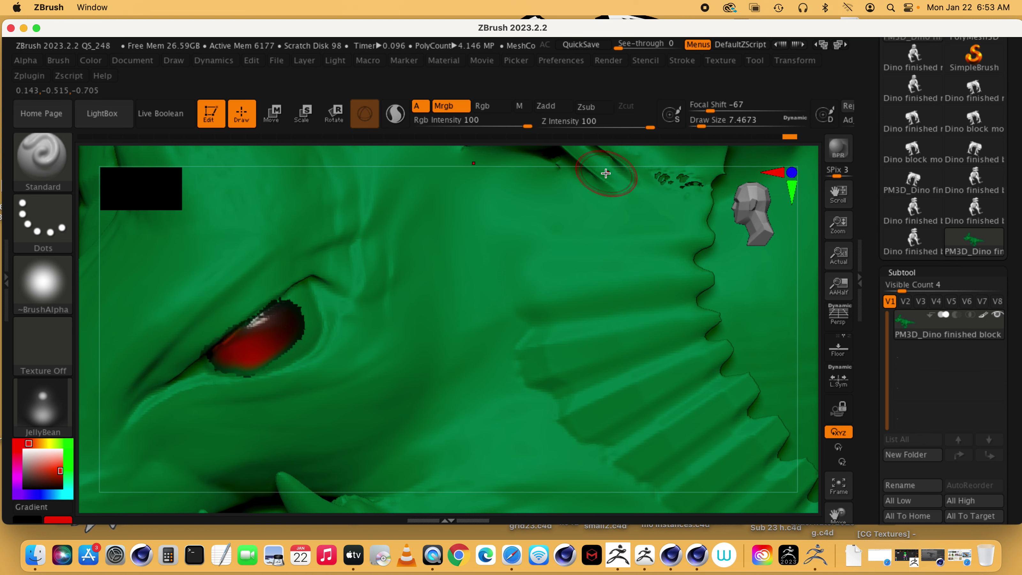
Step: Set the draw size to 3.11177, then subdivide the mesh once and delete its lower subdivision level
{"action": "left_click_drag", "start_coordinate": [698, 126], "coordinate": [695, 127]}
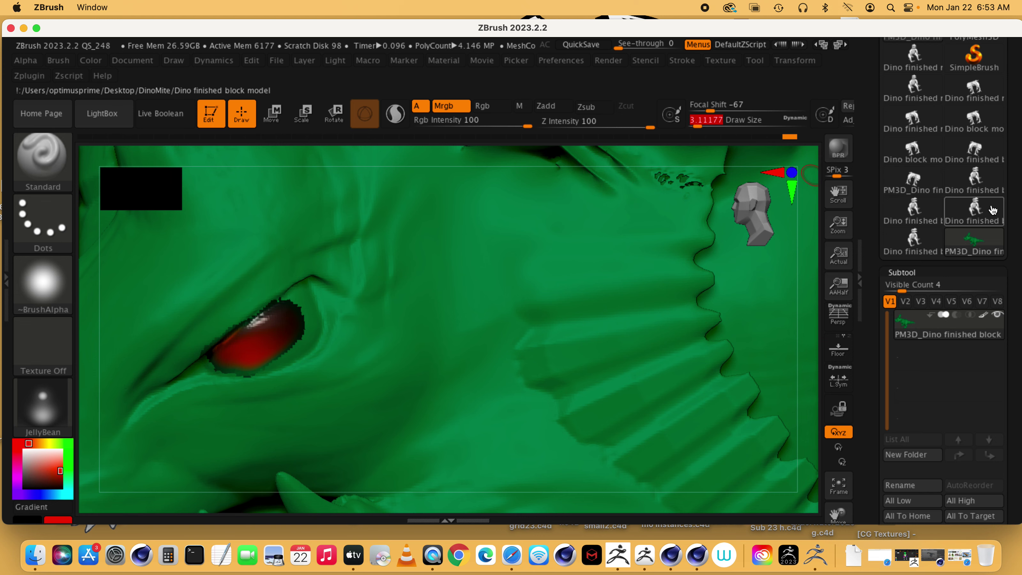
{"action": "scroll", "coordinate": [1019, 233], "scroll_direction": "down", "scroll_amount": 5}
{"action": "scroll", "coordinate": [1018, 232], "scroll_direction": "down", "scroll_amount": 2}
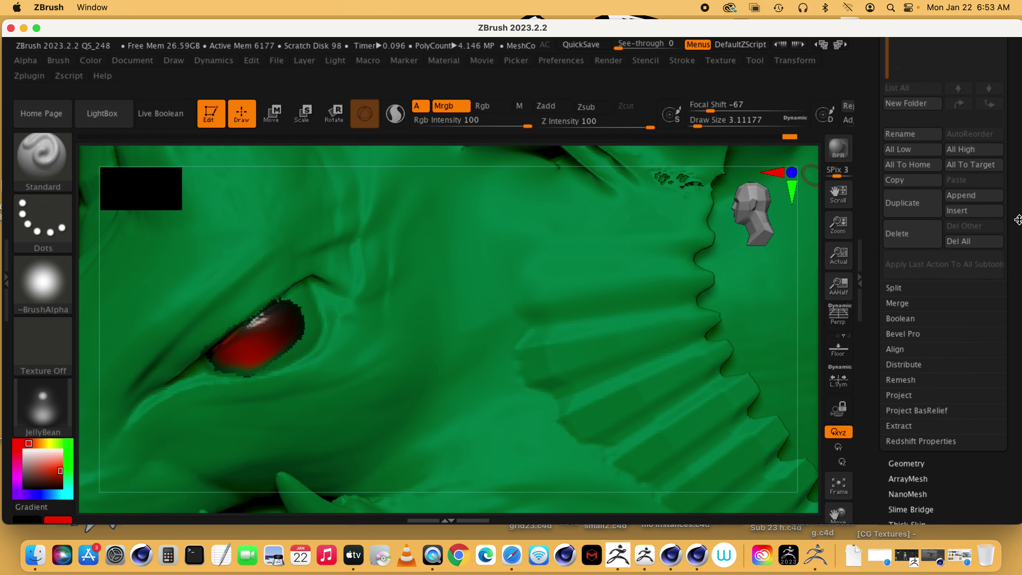
{"action": "scroll", "coordinate": [1018, 299], "scroll_direction": "down", "scroll_amount": 3}
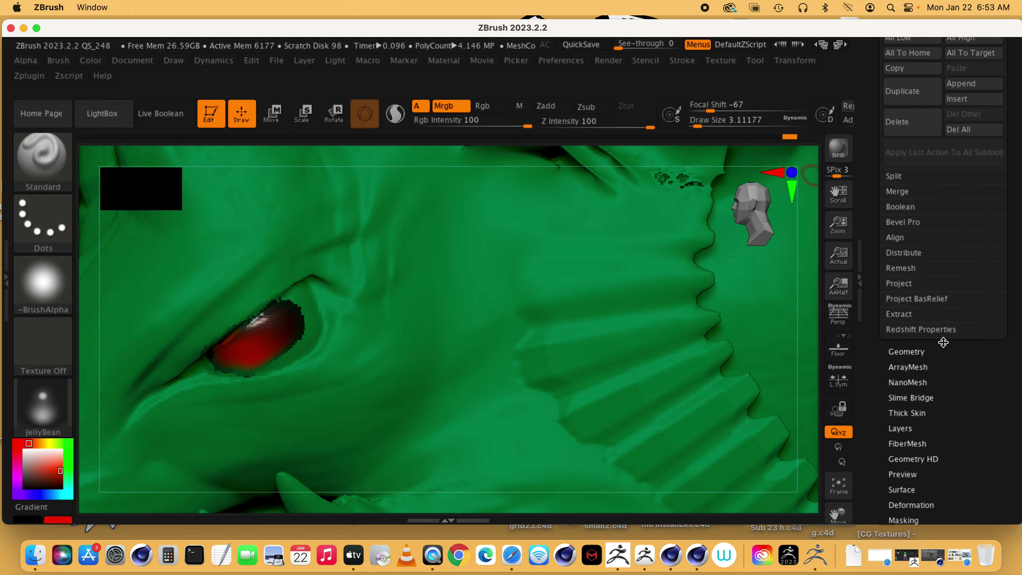
{"action": "left_click", "coordinate": [894, 353]}
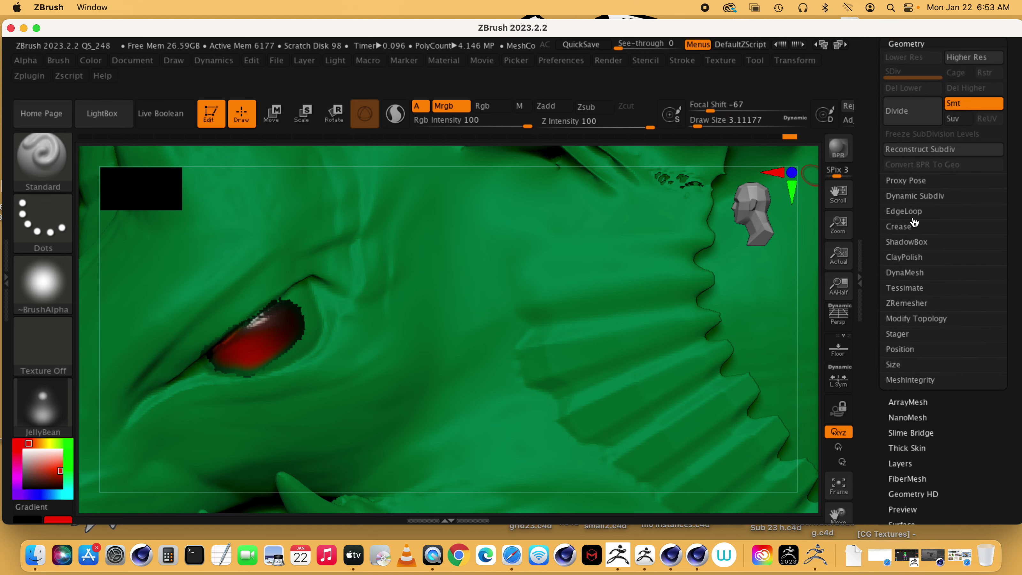
{"action": "left_click", "coordinate": [898, 113]}
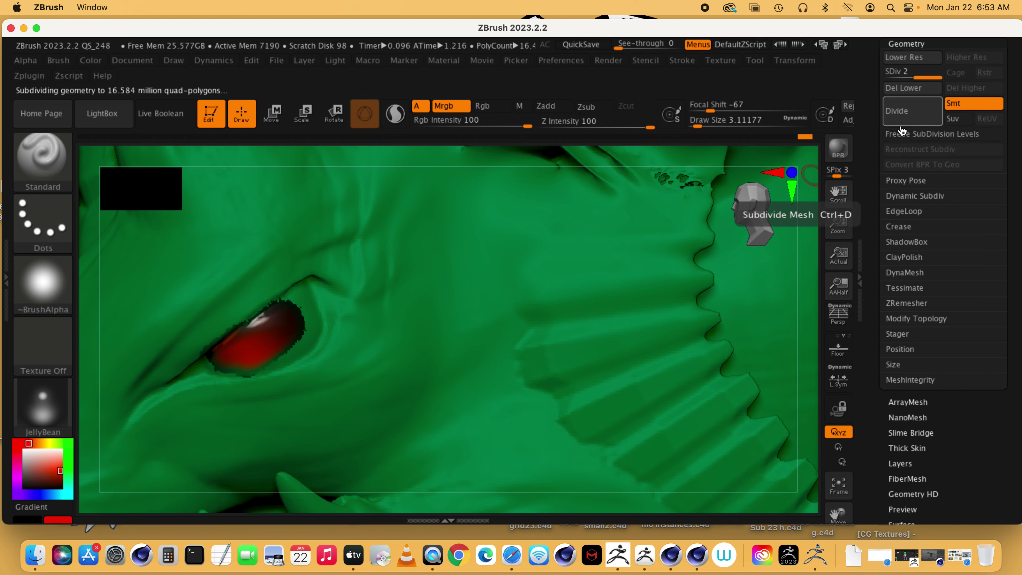
{"action": "left_click", "coordinate": [911, 88]}
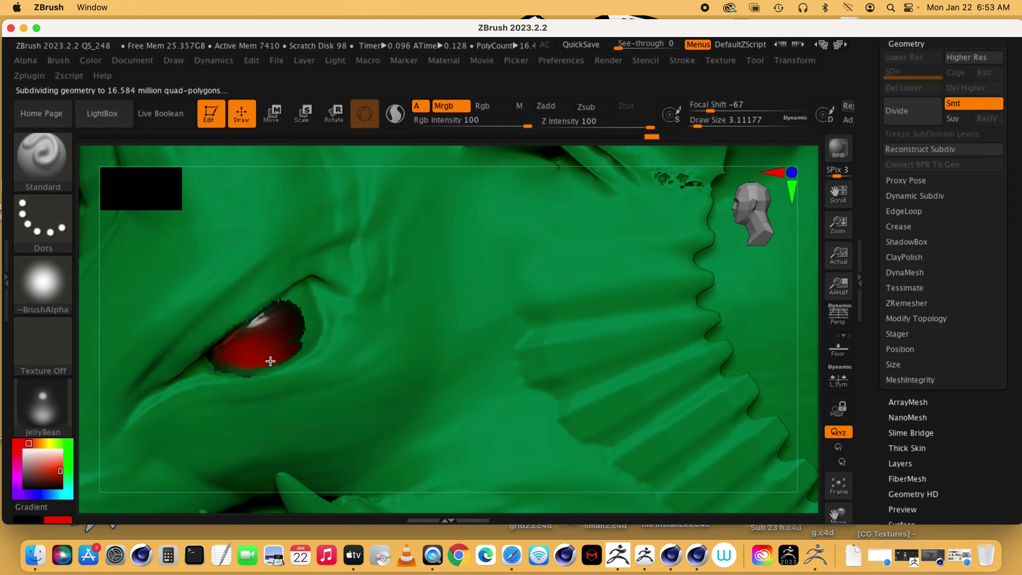
Step: Lower the Rgb intensity to 30 and paint the red JellyBean finish out to the rim and both corners of the eye
{"action": "mouse_move", "coordinate": [287, 354]}
{"action": "left_mouse_down"}
{"action": "mouse_move", "coordinate": [316, 340]}
{"action": "mouse_move", "coordinate": [316, 310]}
{"action": "mouse_move", "coordinate": [303, 291]}
{"action": "mouse_move", "coordinate": [282, 309]}
{"action": "mouse_move", "coordinate": [297, 301]}
{"action": "mouse_move", "coordinate": [303, 333]}
{"action": "mouse_move", "coordinate": [304, 292]}
{"action": "left_mouse_up"}
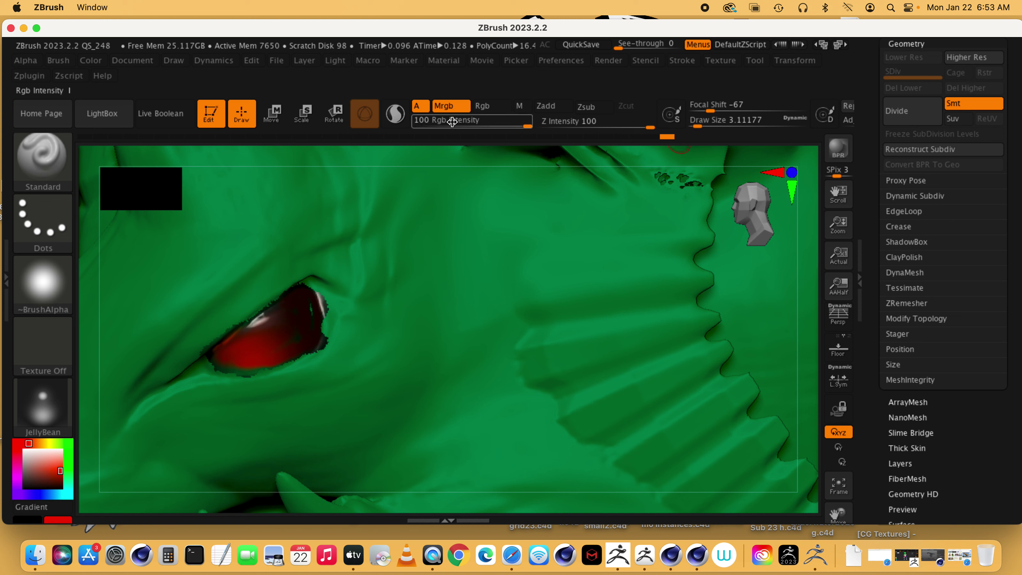
{"action": "key", "text": "ctrl"}
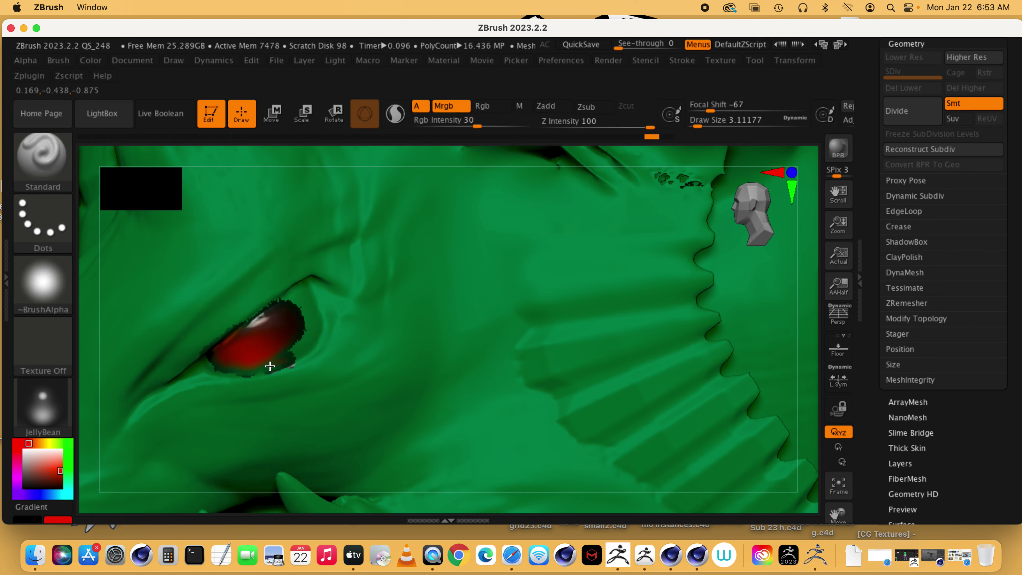
{"action": "mouse_move", "coordinate": [298, 353]}
{"action": "left_mouse_down"}
{"action": "mouse_move", "coordinate": [305, 298]}
{"action": "mouse_move", "coordinate": [284, 303]}
{"action": "mouse_move", "coordinate": [305, 289]}
{"action": "mouse_move", "coordinate": [316, 340]}
{"action": "mouse_move", "coordinate": [309, 324]}
{"action": "mouse_move", "coordinate": [308, 350]}
{"action": "mouse_move", "coordinate": [319, 337]}
{"action": "mouse_move", "coordinate": [313, 298]}
{"action": "mouse_move", "coordinate": [306, 285]}
{"action": "mouse_move", "coordinate": [288, 300]}
{"action": "mouse_move", "coordinate": [307, 300]}
{"action": "mouse_move", "coordinate": [322, 332]}
{"action": "mouse_move", "coordinate": [310, 285]}
{"action": "left_mouse_up"}
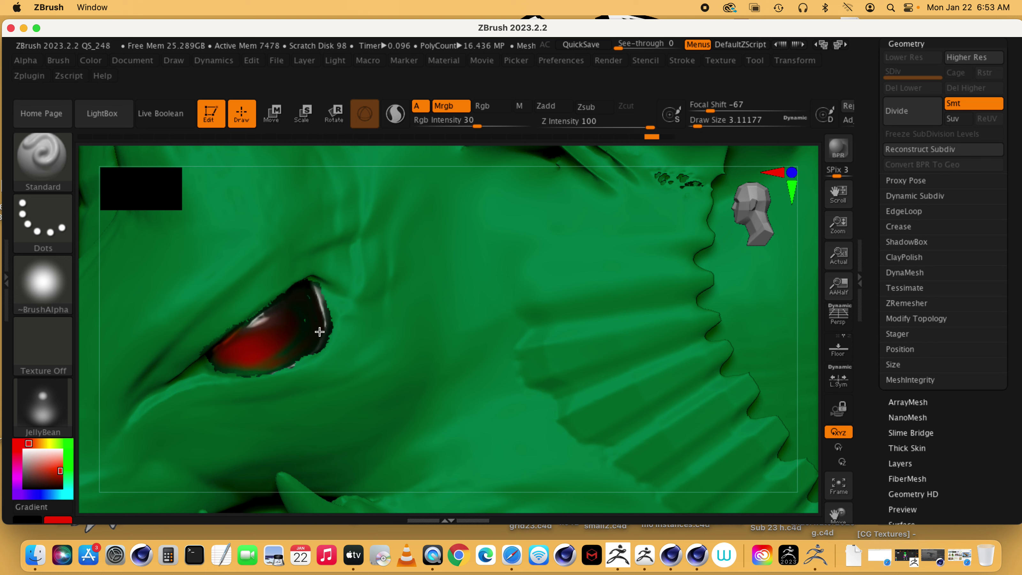
{"action": "mouse_move", "coordinate": [304, 356]}
{"action": "left_mouse_down"}
{"action": "mouse_move", "coordinate": [225, 372]}
{"action": "mouse_move", "coordinate": [206, 361]}
{"action": "mouse_move", "coordinate": [181, 375]}
{"action": "mouse_move", "coordinate": [288, 360]}
{"action": "left_mouse_up"}
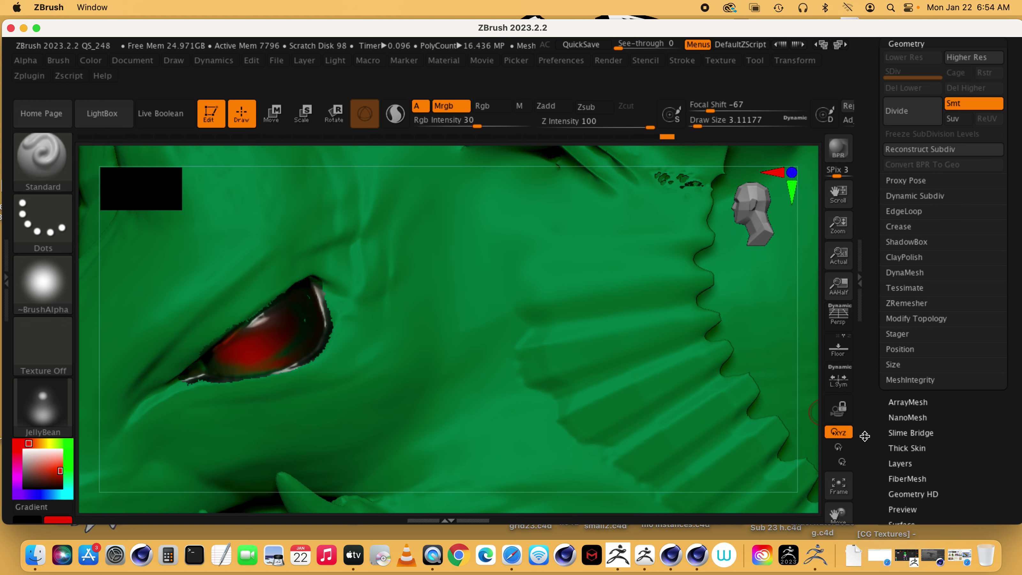
Step: Check the painted eye on the whole dinosaur and in a close-up of the head
{"action": "left_click", "coordinate": [839, 486]}
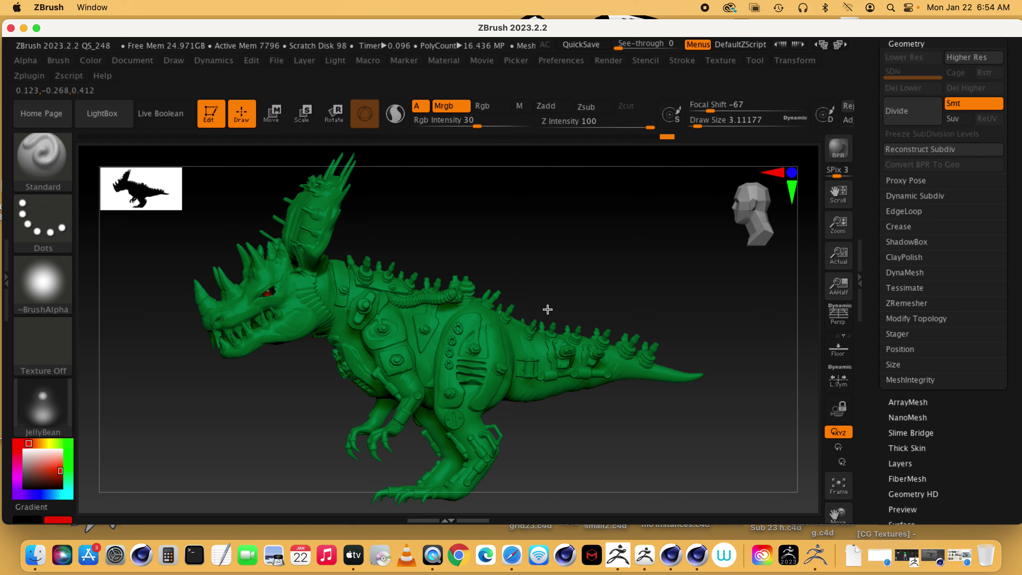
{"action": "mouse_move", "coordinate": [535, 231]}
{"action": "left_mouse_down"}
{"action": "mouse_move", "coordinate": [612, 235]}
{"action": "mouse_move", "coordinate": [538, 238]}
{"action": "mouse_move", "coordinate": [548, 237]}
{"action": "left_mouse_up"}
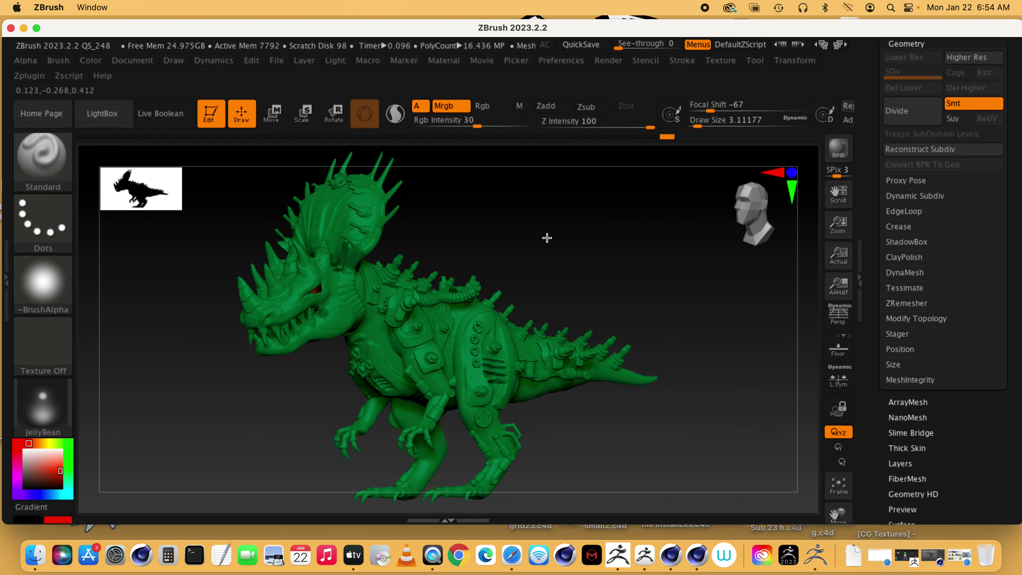
{"action": "scroll", "coordinate": [575, 231], "scroll_direction": "up", "scroll_amount": 5}
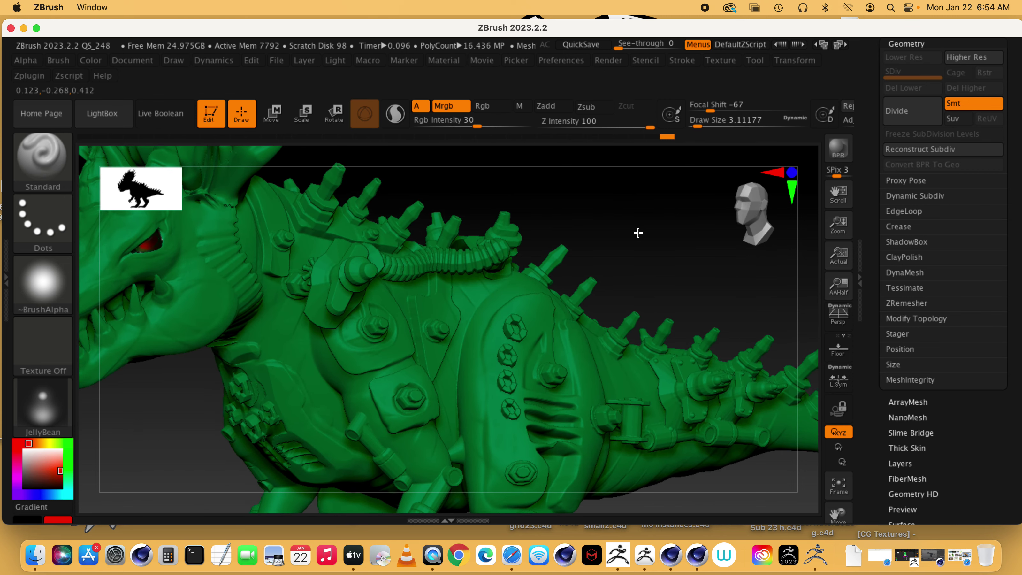
{"action": "left_click_drag", "start_coordinate": [616, 232], "coordinate": [660, 234]}
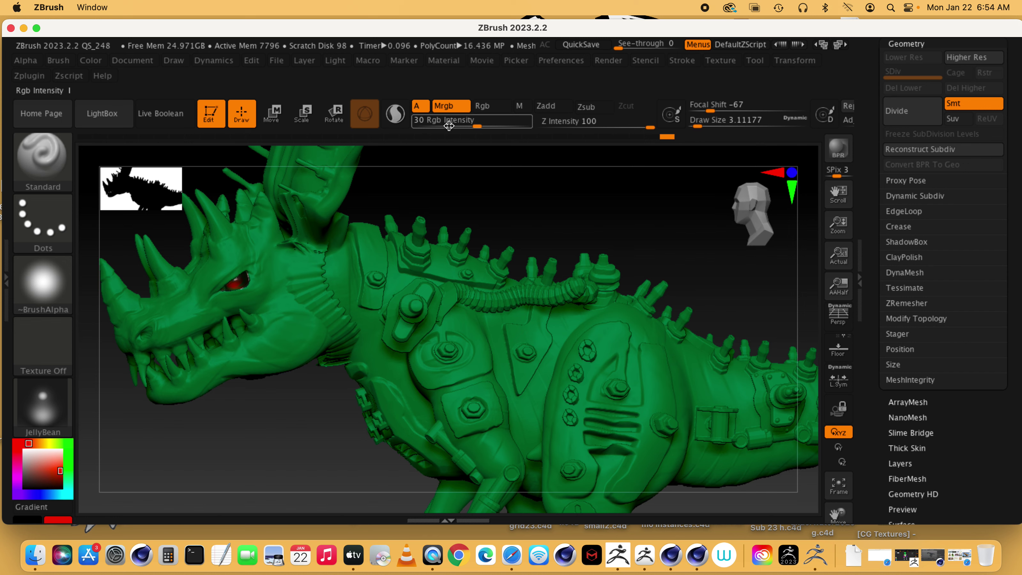
{"action": "scroll", "coordinate": [484, 199], "scroll_direction": "up", "scroll_amount": 5}
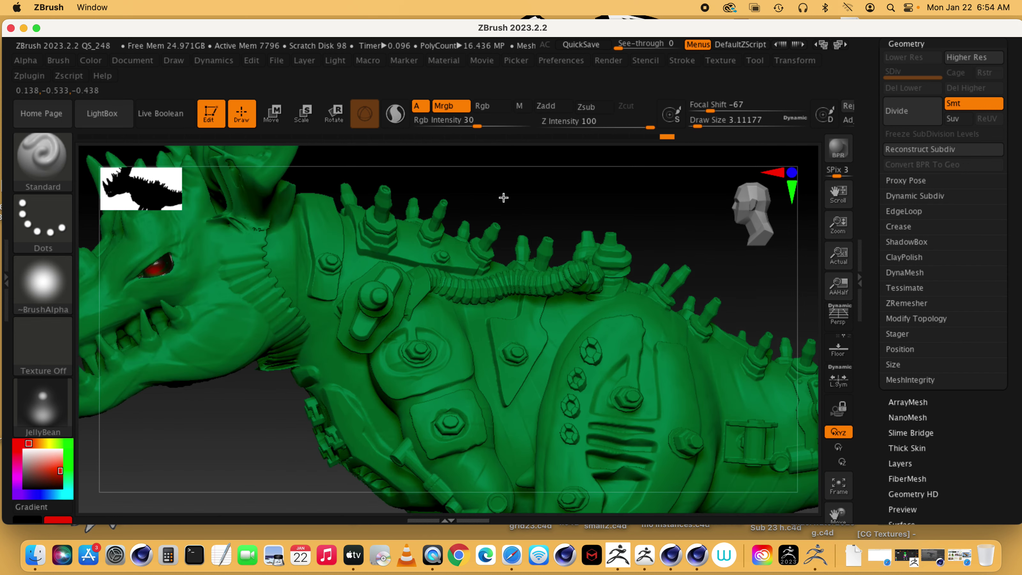
{"action": "left_click_drag", "start_coordinate": [559, 178], "coordinate": [748, 301]}
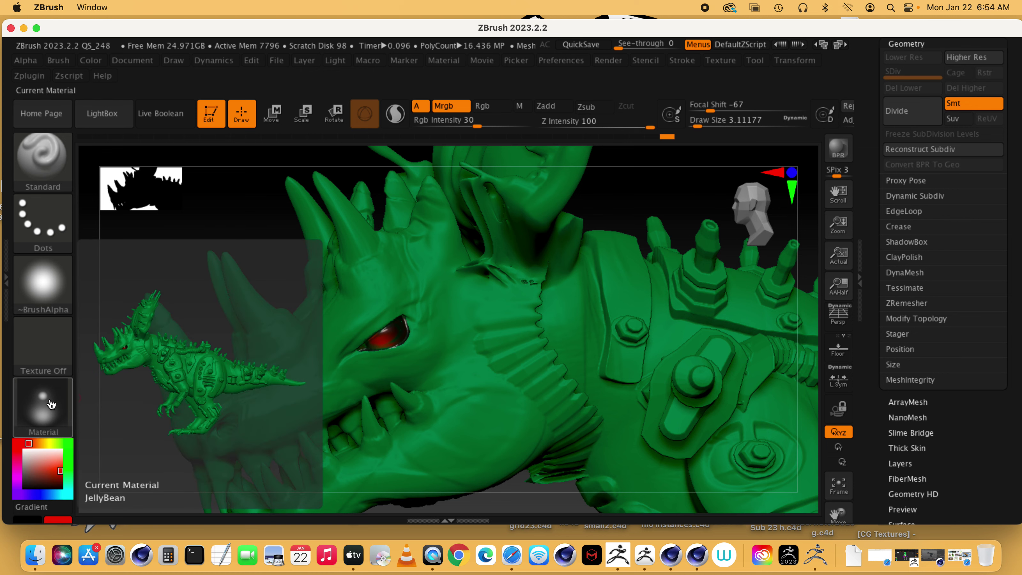
Step: Choose a yellow colour and paint a small JellyBean highlight in the middle of the dinosaur's red eye
{"action": "left_click", "coordinate": [49, 444]}
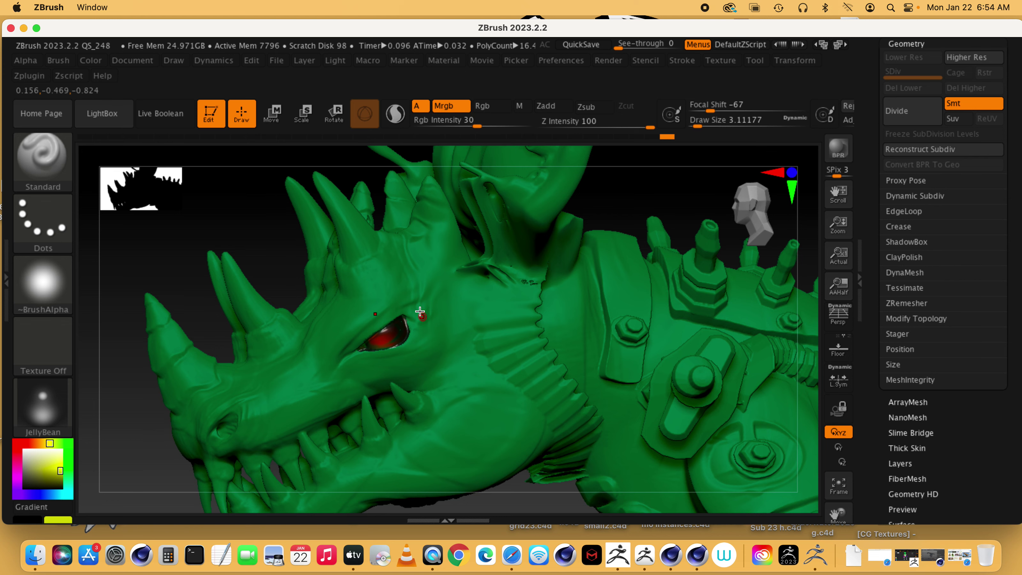
{"action": "scroll", "coordinate": [194, 320], "scroll_direction": "up", "scroll_amount": 5}
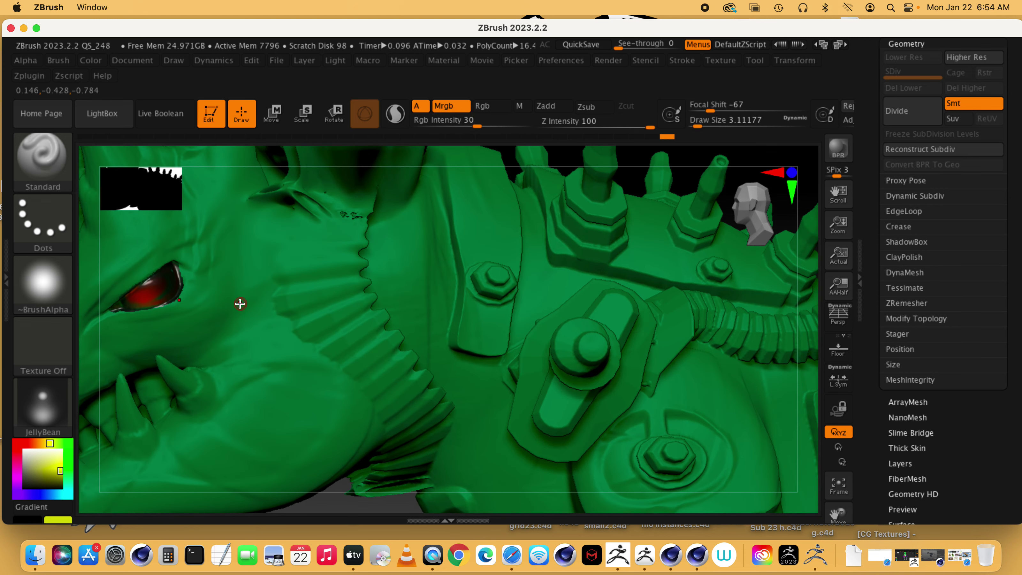
{"action": "left_click_drag", "start_coordinate": [140, 297], "coordinate": [138, 297]}
{"action": "left_click_drag", "start_coordinate": [138, 298], "coordinate": [141, 298]}
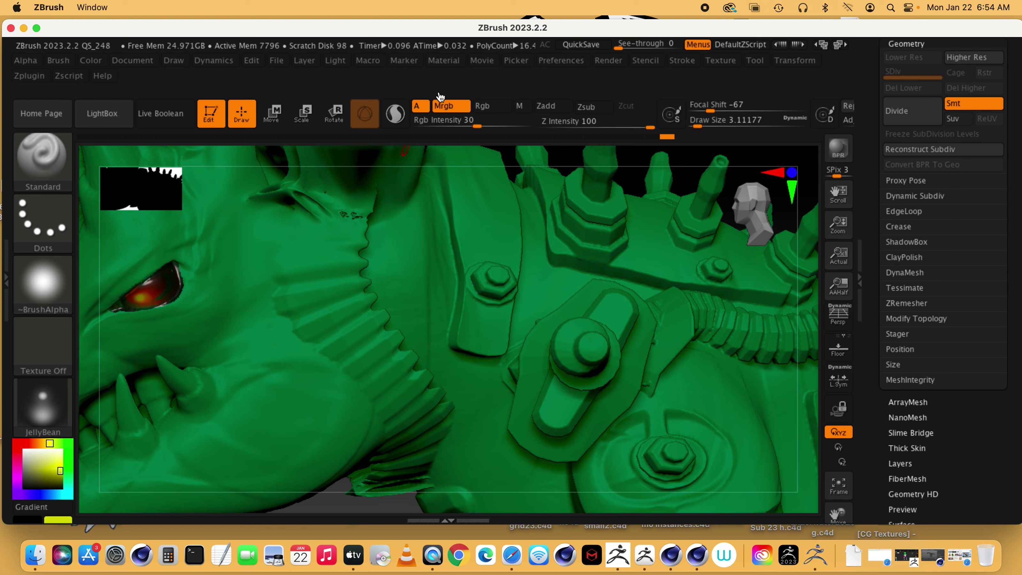
Step: Choose a bright green, a draw size of 1.82491 and an Rgb intensity of 54, with the brush painting material and colour together
{"action": "left_click", "coordinate": [483, 105]}
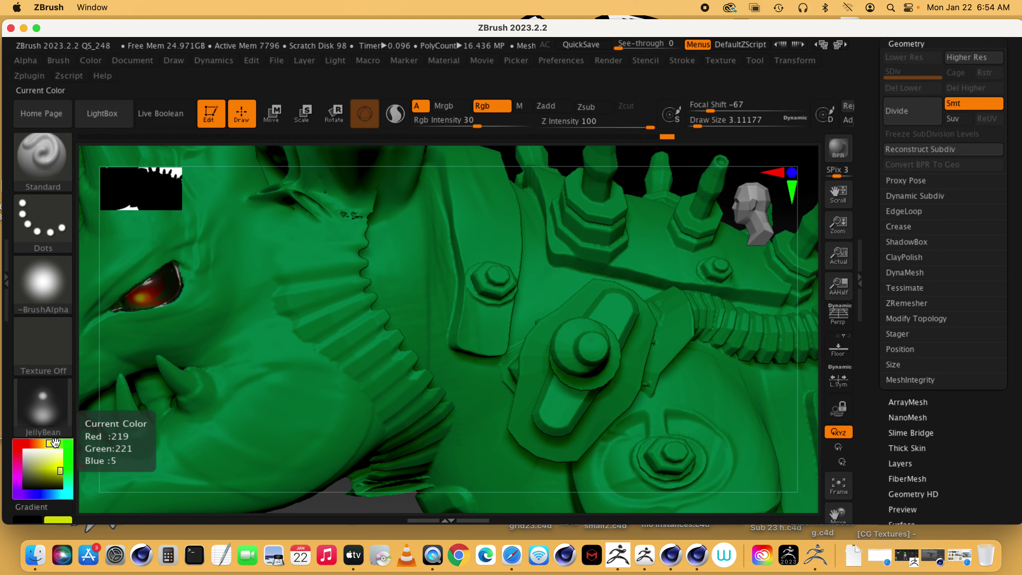
{"action": "mouse_move", "coordinate": [53, 443]}
{"action": "left_mouse_down"}
{"action": "mouse_move", "coordinate": [69, 453]}
{"action": "mouse_move", "coordinate": [68, 478]}
{"action": "left_mouse_up"}
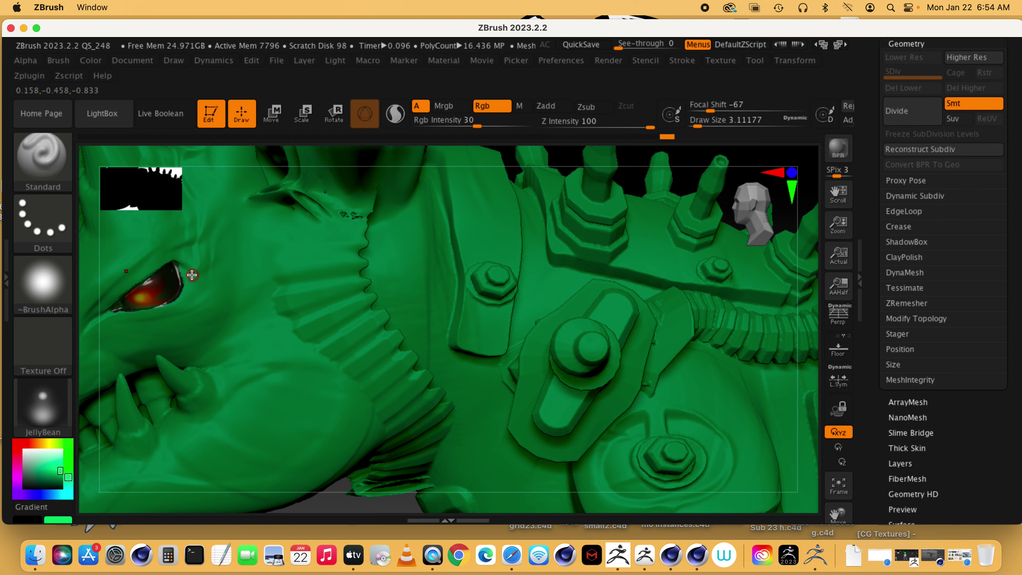
{"action": "left_click_drag", "start_coordinate": [698, 127], "coordinate": [693, 127]}
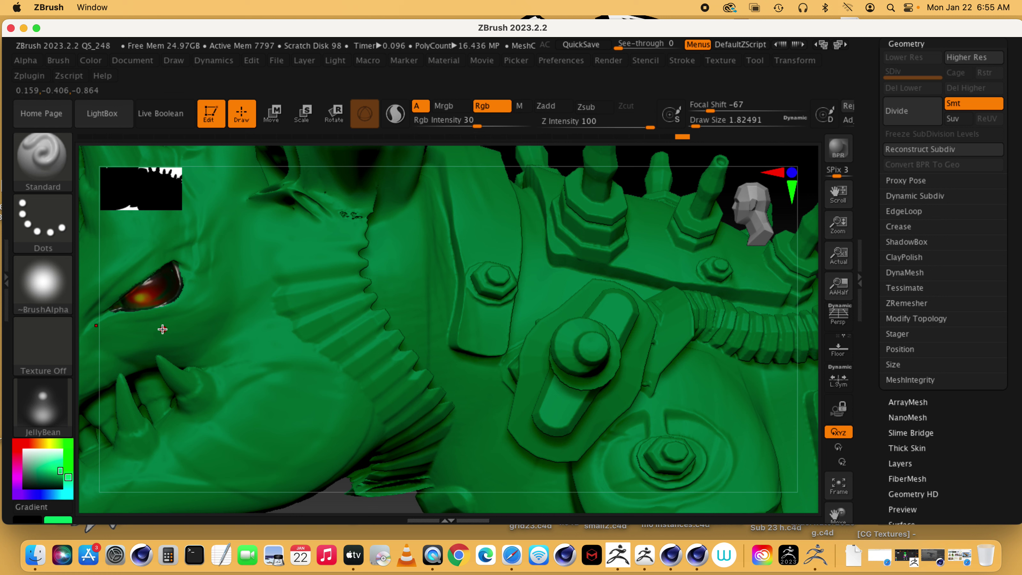
{"action": "left_click", "coordinate": [497, 126]}
{"action": "left_click", "coordinate": [445, 106]}
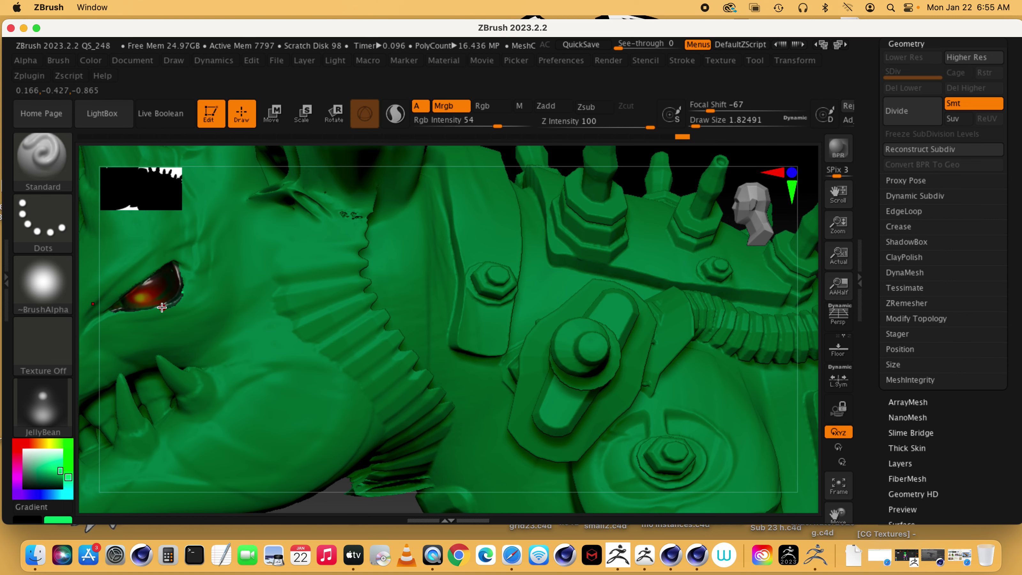
{"action": "key", "text": "ctrl"}
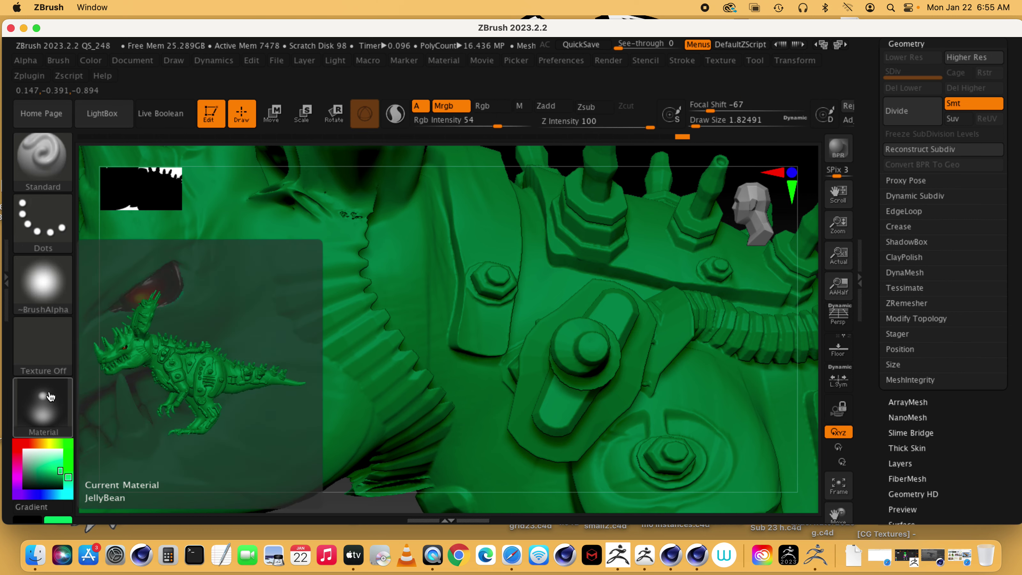
Step: Touch up the rim of the eye in green with the MatCap LBrownClay material and switch the material to SkinShade4
{"action": "left_click", "coordinate": [43, 406]}
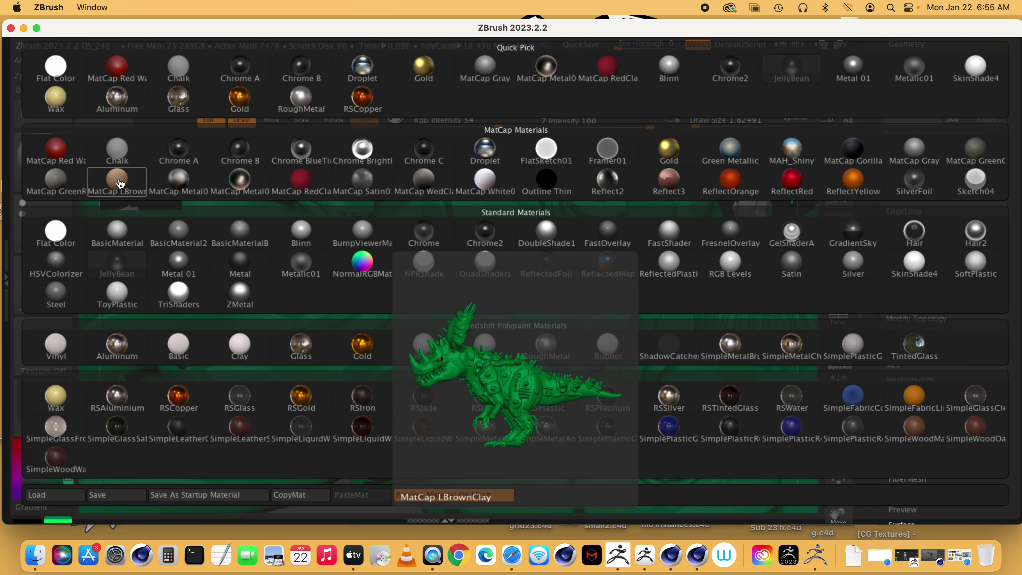
{"action": "left_click", "coordinate": [117, 180]}
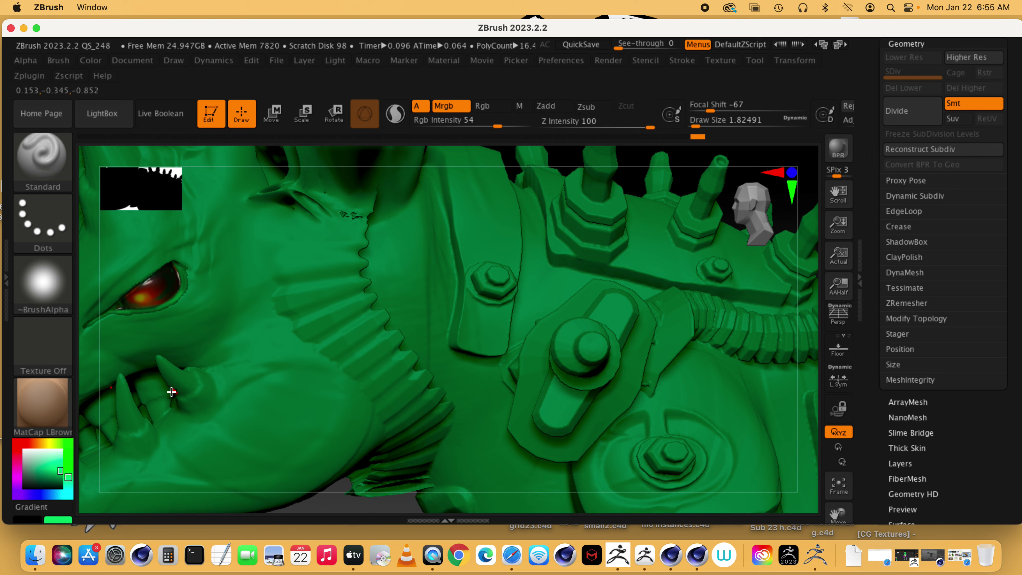
{"action": "left_click", "coordinate": [47, 414]}
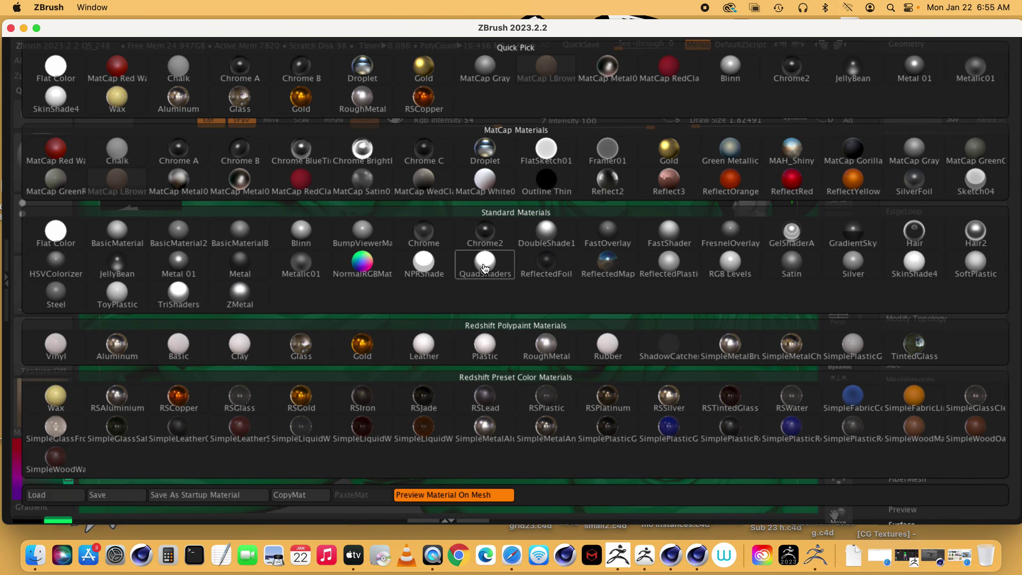
{"action": "left_click", "coordinate": [921, 270]}
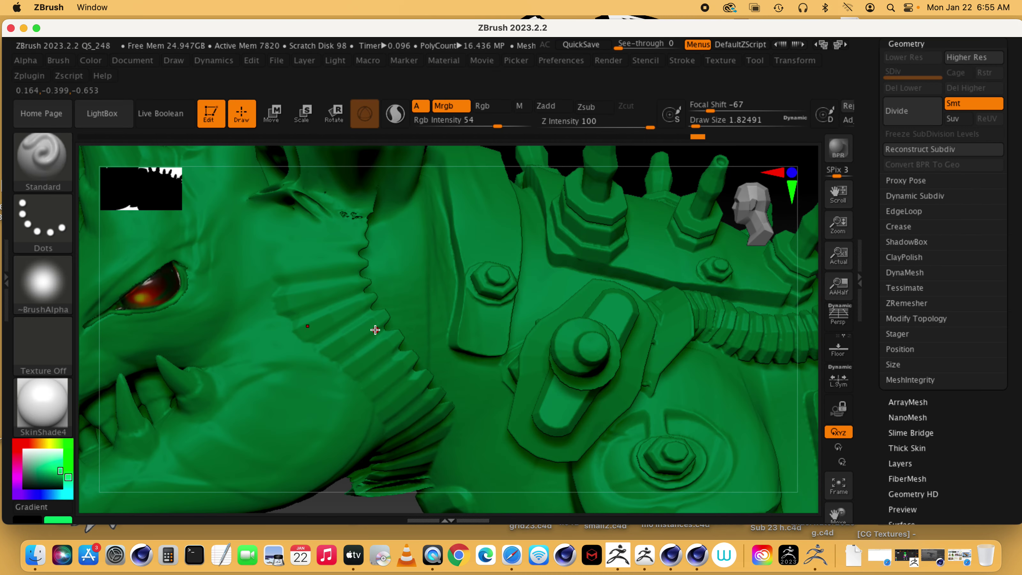
Step: Select the SimplePlasticG material and a near-white colour, and paint a first stroke on the rear lower fang
{"action": "left_click", "coordinate": [42, 405]}
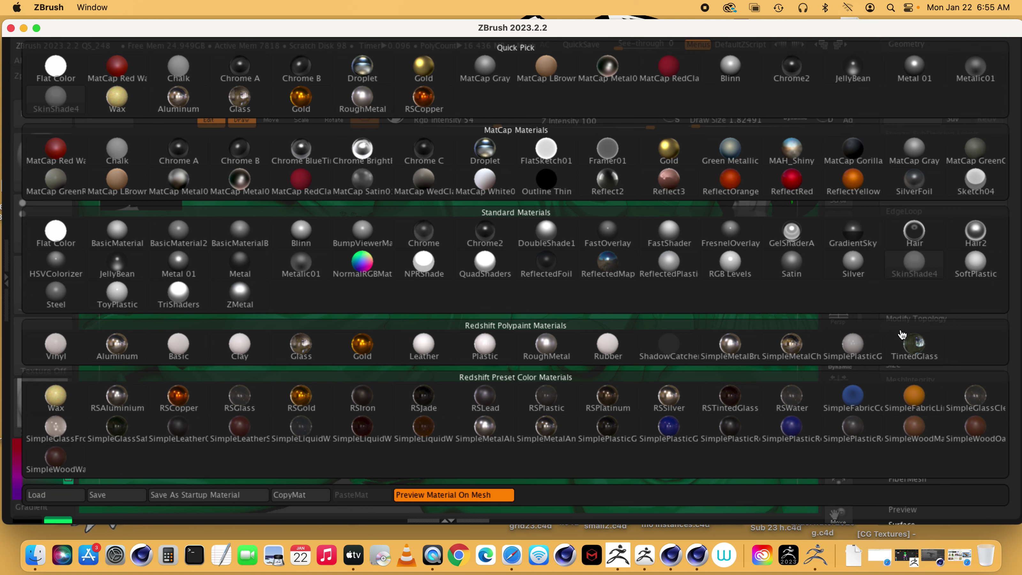
{"action": "mouse_move", "coordinate": [858, 347]}
{"action": "left_click", "coordinate": [858, 346]}
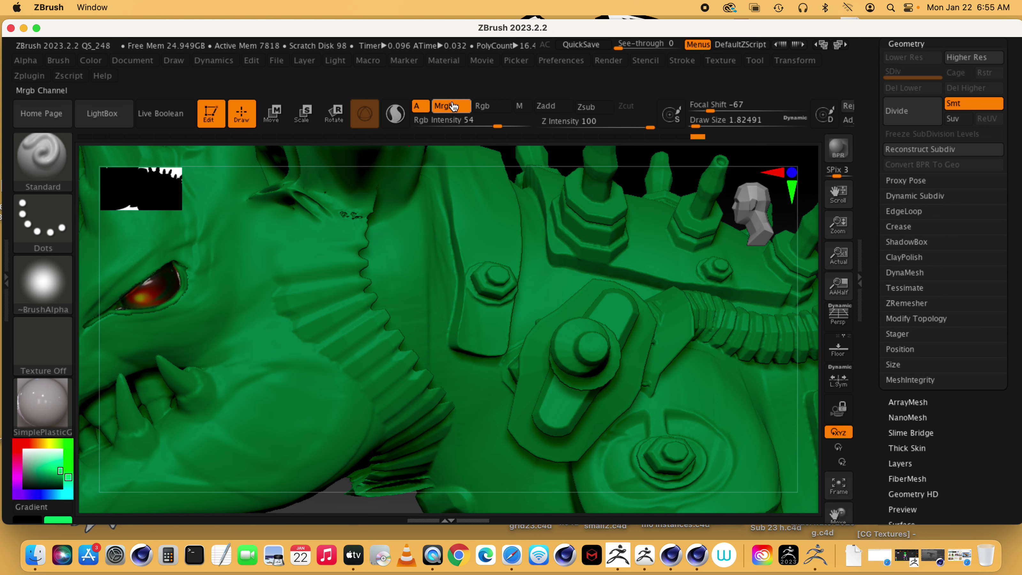
{"action": "mouse_move", "coordinate": [45, 492]}
{"action": "left_mouse_down"}
{"action": "mouse_move", "coordinate": [56, 467]}
{"action": "mouse_move", "coordinate": [31, 454]}
{"action": "mouse_move", "coordinate": [43, 451]}
{"action": "left_mouse_up"}
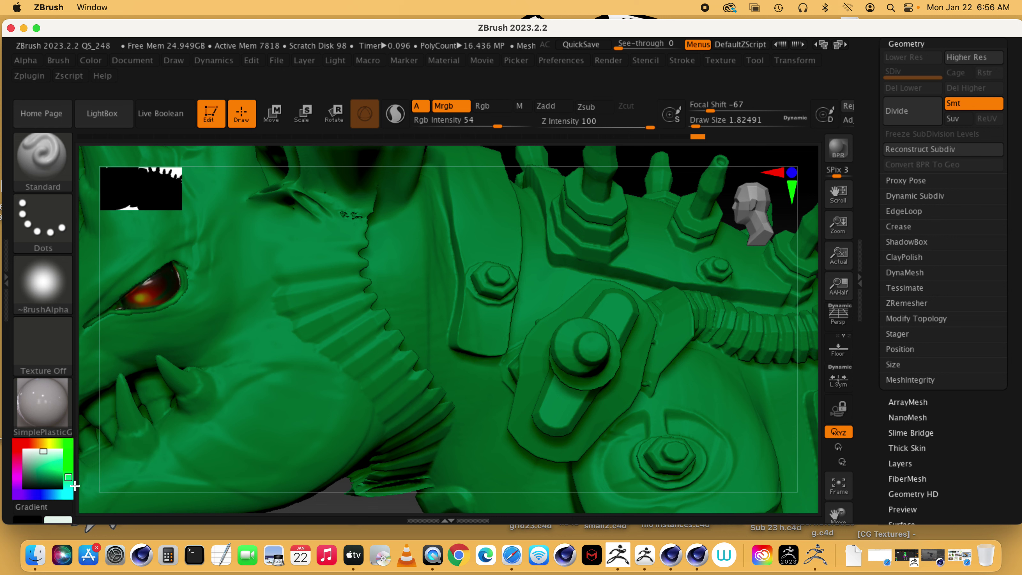
{"action": "left_click_drag", "start_coordinate": [184, 383], "coordinate": [168, 373]}
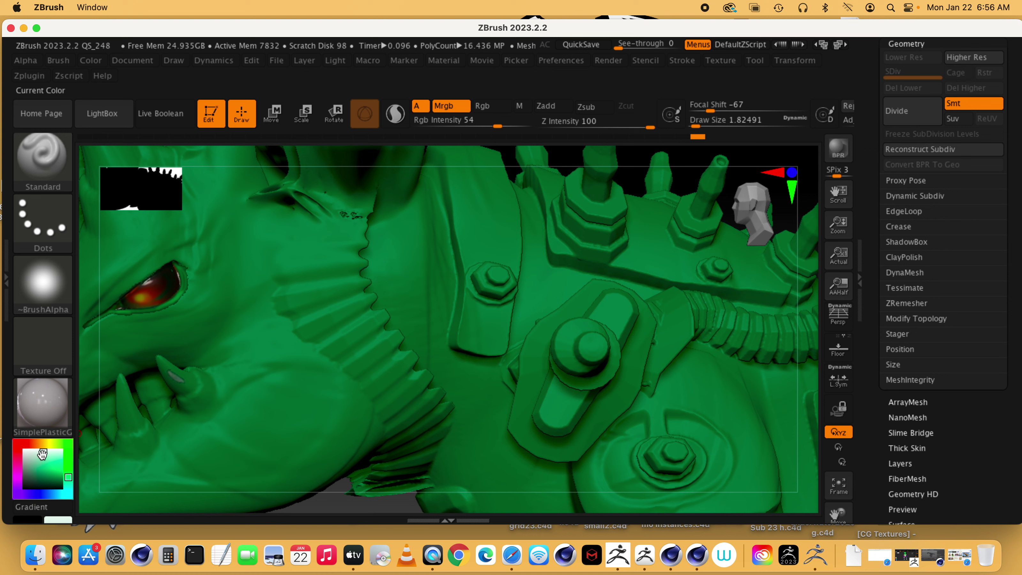
Step: Pick pure white, raise the draw size to 5.75148 and paint the two rearmost lower fangs
{"action": "left_click", "coordinate": [24, 451]}
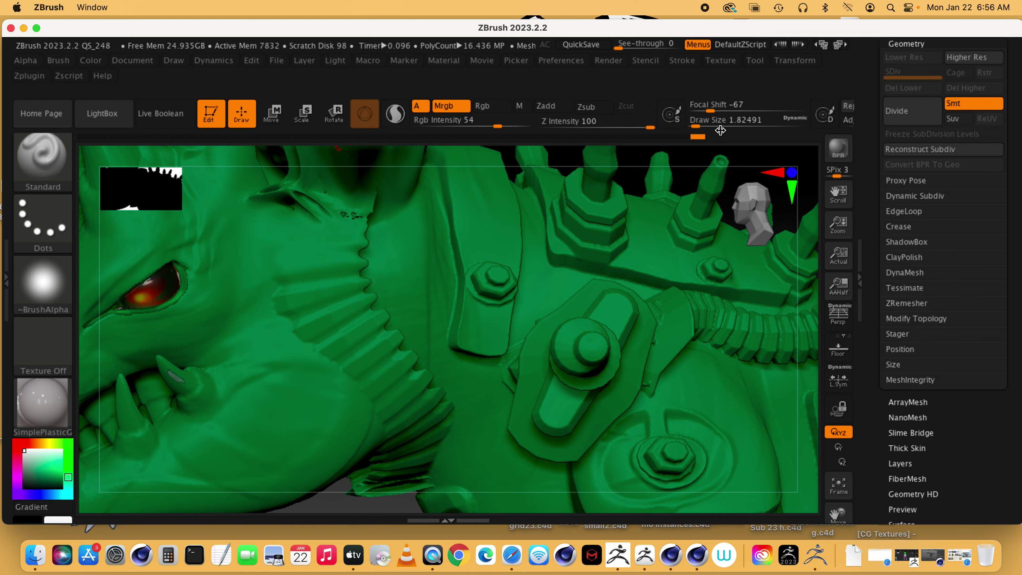
{"action": "left_click_drag", "start_coordinate": [721, 130], "coordinate": [731, 130]}
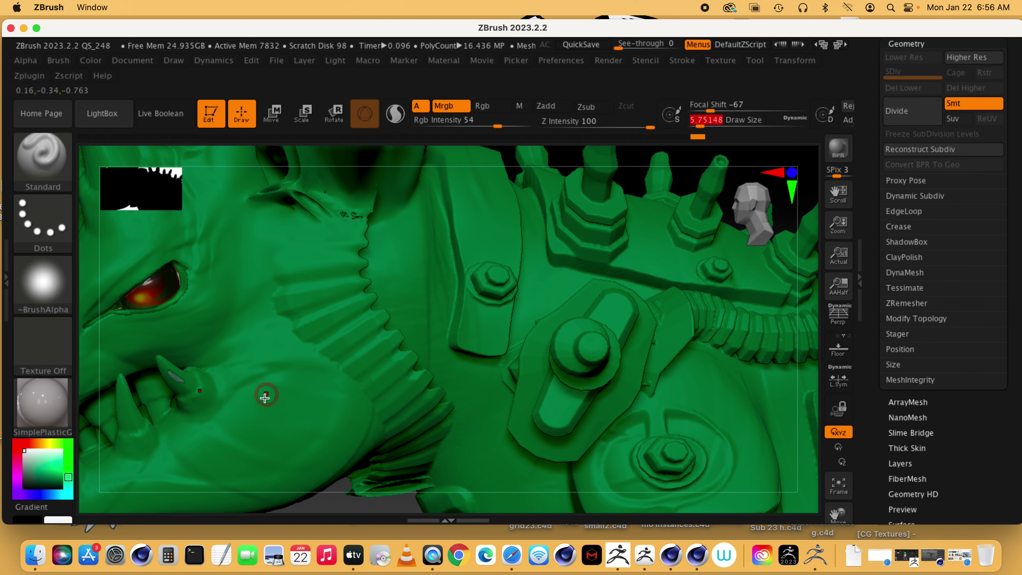
{"action": "left_click_drag", "start_coordinate": [341, 501], "coordinate": [708, 414]}
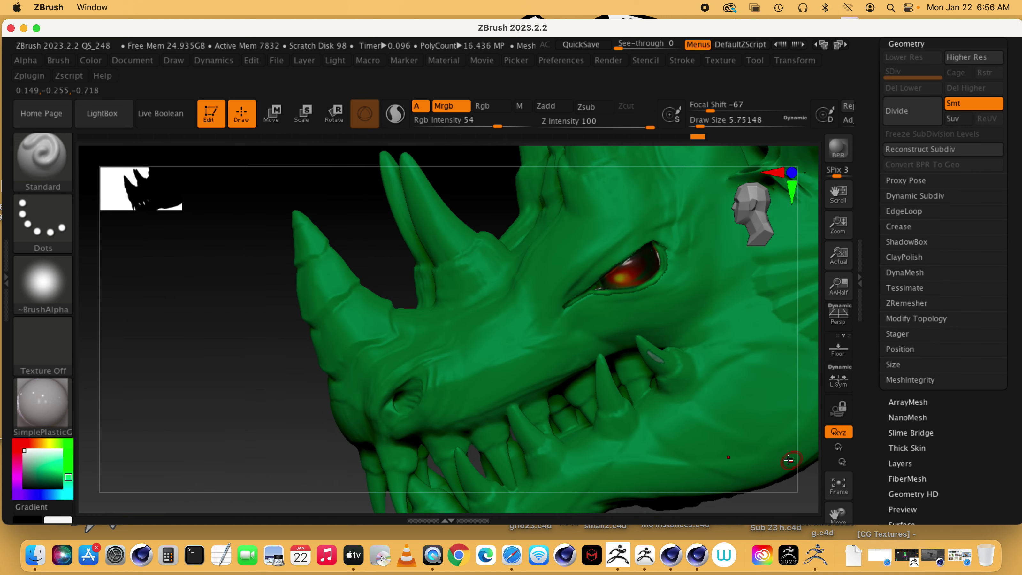
{"action": "mouse_move", "coordinate": [611, 399]}
{"action": "left_mouse_down"}
{"action": "mouse_move", "coordinate": [609, 362]}
{"action": "mouse_move", "coordinate": [606, 397]}
{"action": "mouse_move", "coordinate": [599, 371]}
{"action": "mouse_move", "coordinate": [617, 404]}
{"action": "left_mouse_up"}
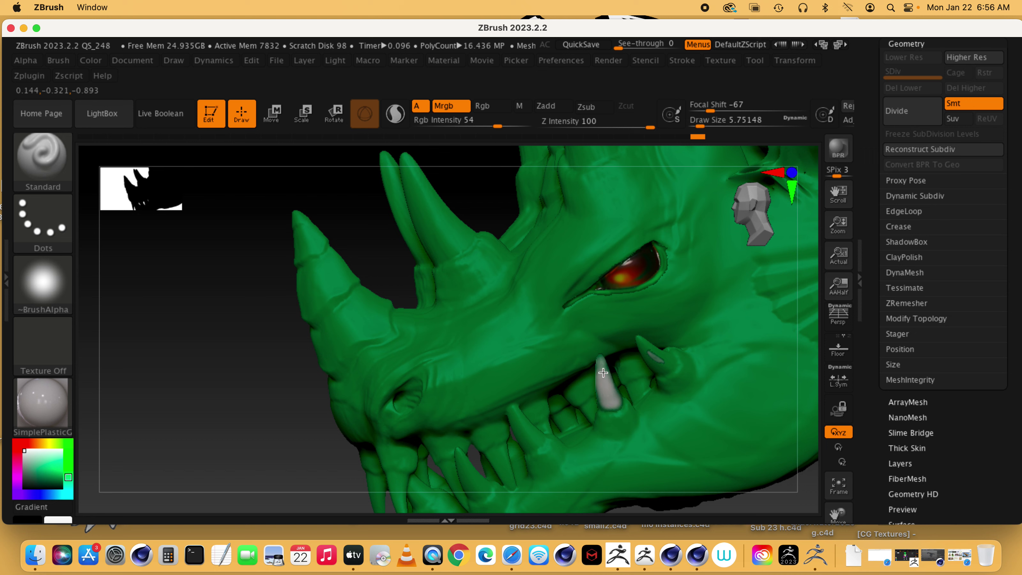
{"action": "mouse_move", "coordinate": [649, 348]}
{"action": "left_mouse_down"}
{"action": "mouse_move", "coordinate": [643, 341]}
{"action": "mouse_move", "coordinate": [665, 363]}
{"action": "mouse_move", "coordinate": [646, 347]}
{"action": "left_mouse_up"}
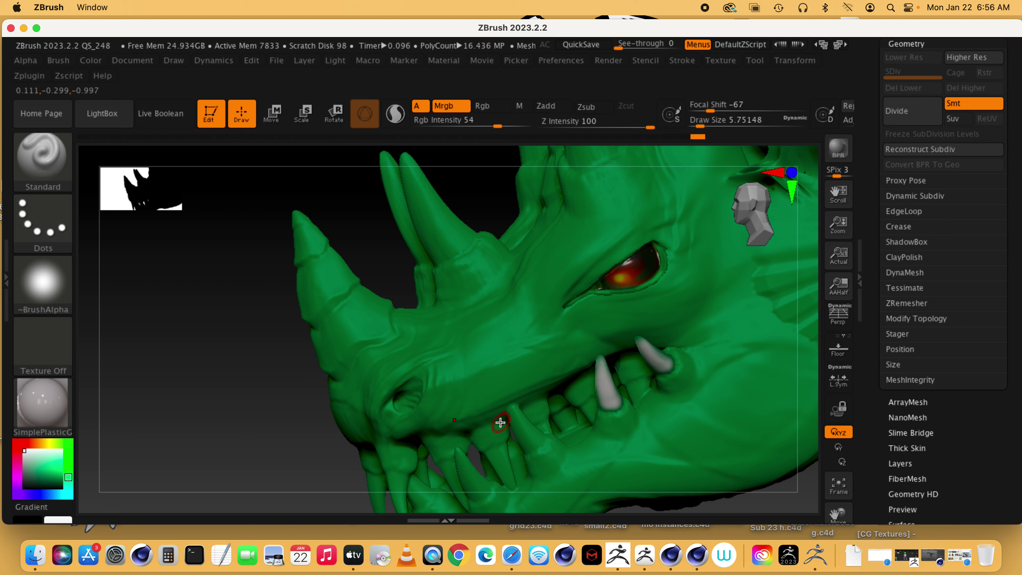
Step: Paint the small lower teeth and the fangs further forward along the near side of the jaw white
{"action": "left_click_drag", "start_coordinate": [511, 410], "coordinate": [518, 427]}
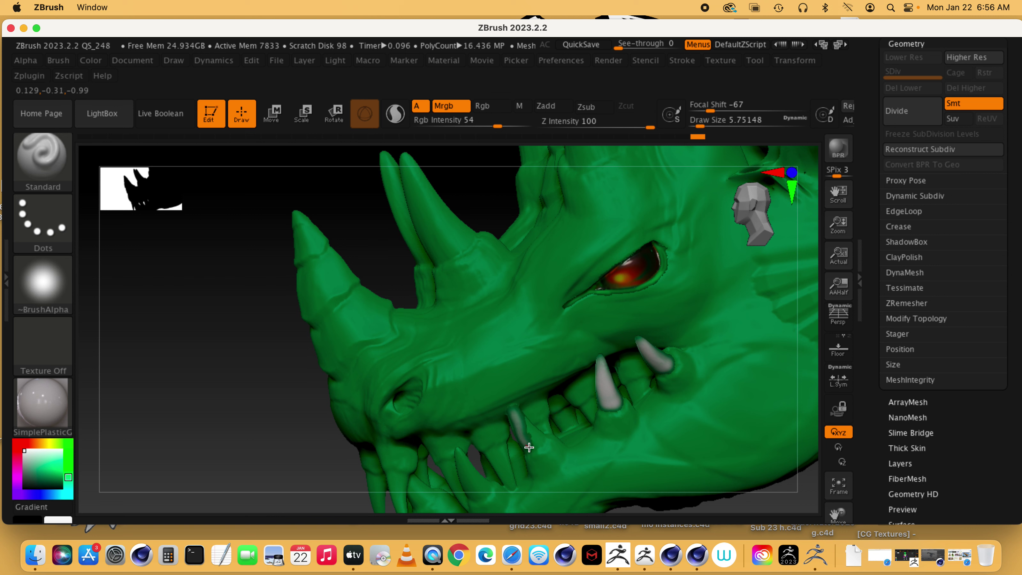
{"action": "mouse_move", "coordinate": [529, 447]}
{"action": "left_mouse_down"}
{"action": "mouse_move", "coordinate": [517, 413]}
{"action": "mouse_move", "coordinate": [538, 433]}
{"action": "mouse_move", "coordinate": [521, 422]}
{"action": "mouse_move", "coordinate": [528, 442]}
{"action": "mouse_move", "coordinate": [571, 410]}
{"action": "mouse_move", "coordinate": [549, 424]}
{"action": "left_mouse_up"}
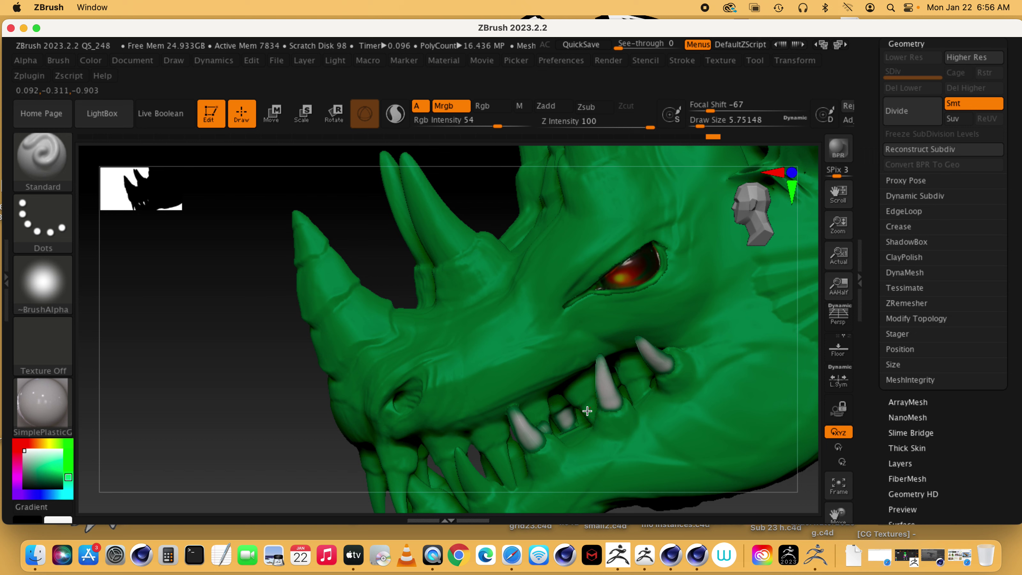
{"action": "mouse_move", "coordinate": [591, 417]}
{"action": "left_mouse_down"}
{"action": "mouse_move", "coordinate": [593, 404]}
{"action": "mouse_move", "coordinate": [646, 383]}
{"action": "mouse_move", "coordinate": [633, 391]}
{"action": "left_mouse_up"}
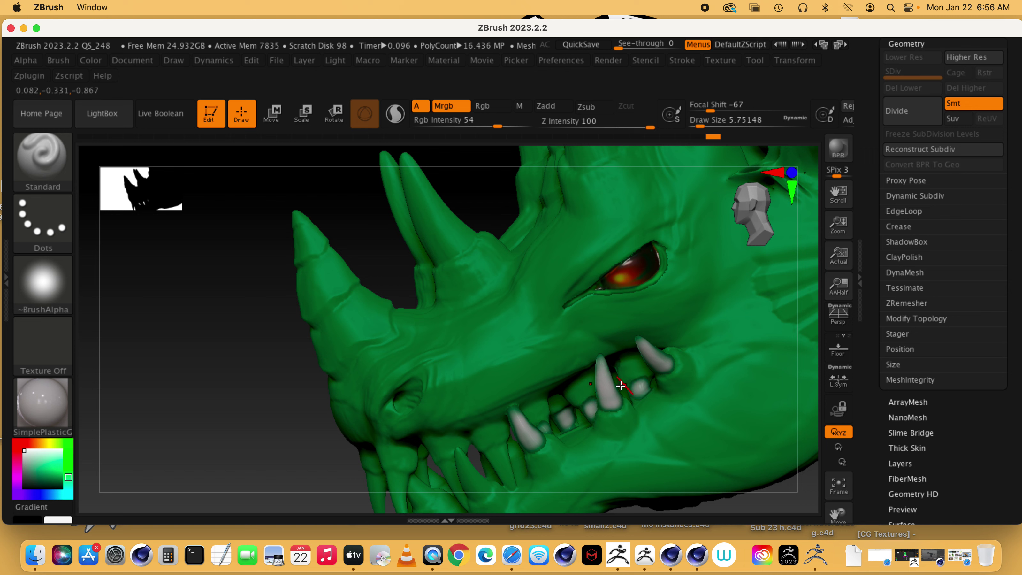
{"action": "mouse_move", "coordinate": [501, 449]}
{"action": "left_mouse_down"}
{"action": "mouse_move", "coordinate": [511, 488]}
{"action": "mouse_move", "coordinate": [504, 448]}
{"action": "mouse_move", "coordinate": [469, 467]}
{"action": "mouse_move", "coordinate": [460, 453]}
{"action": "mouse_move", "coordinate": [480, 491]}
{"action": "mouse_move", "coordinate": [489, 486]}
{"action": "mouse_move", "coordinate": [484, 494]}
{"action": "mouse_move", "coordinate": [469, 496]}
{"action": "mouse_move", "coordinate": [459, 465]}
{"action": "mouse_move", "coordinate": [476, 490]}
{"action": "mouse_move", "coordinate": [488, 485]}
{"action": "mouse_move", "coordinate": [469, 493]}
{"action": "mouse_move", "coordinate": [483, 485]}
{"action": "mouse_move", "coordinate": [466, 463]}
{"action": "left_mouse_up"}
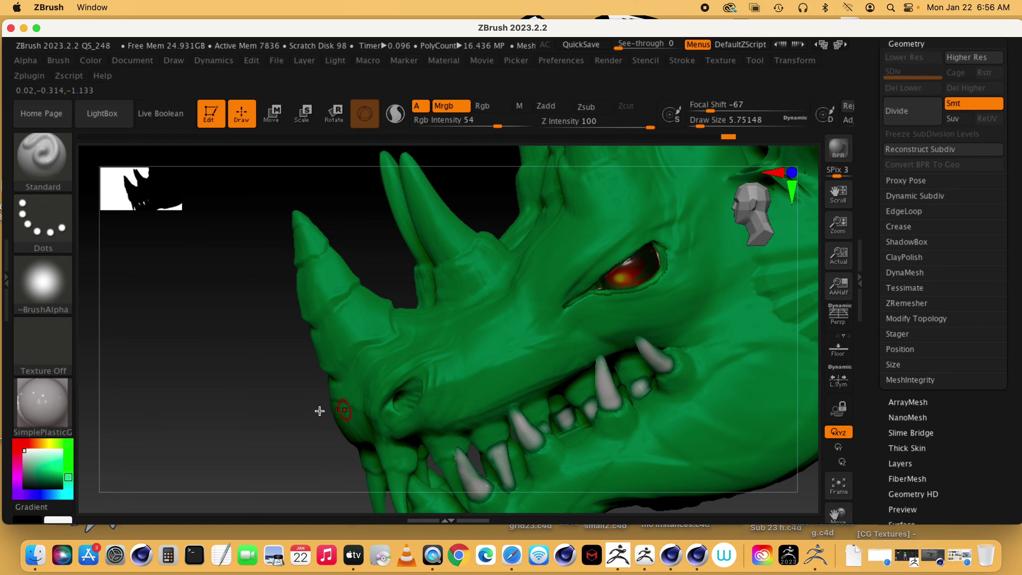
Step: Paint the teeth at the tip of the snout white, including the near upper front fang
{"action": "left_click_drag", "start_coordinate": [252, 364], "coordinate": [231, 308], "text": "alt"}
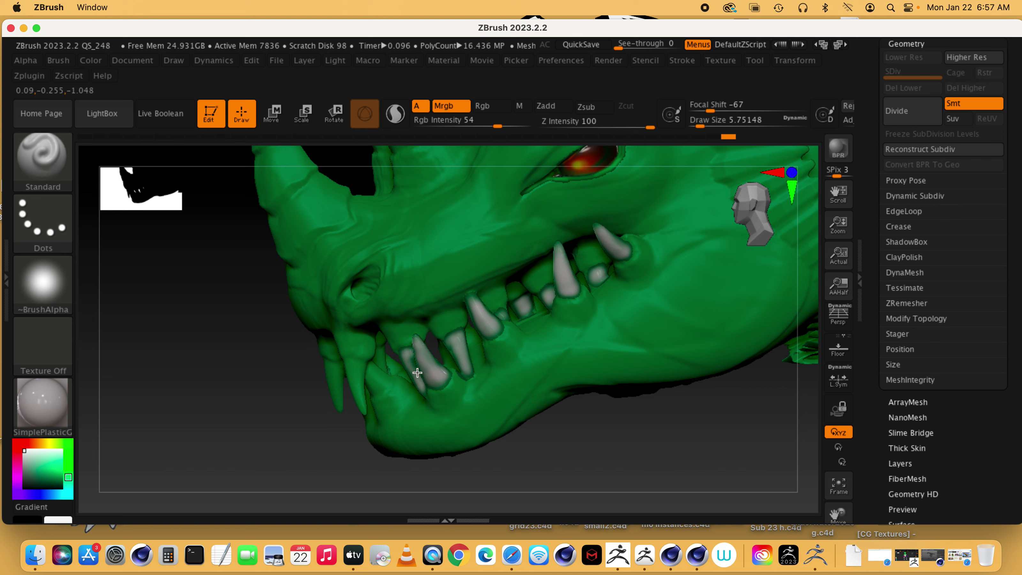
{"action": "mouse_move", "coordinate": [415, 353]}
{"action": "left_mouse_down"}
{"action": "mouse_move", "coordinate": [367, 370]}
{"action": "mouse_move", "coordinate": [388, 380]}
{"action": "left_mouse_up"}
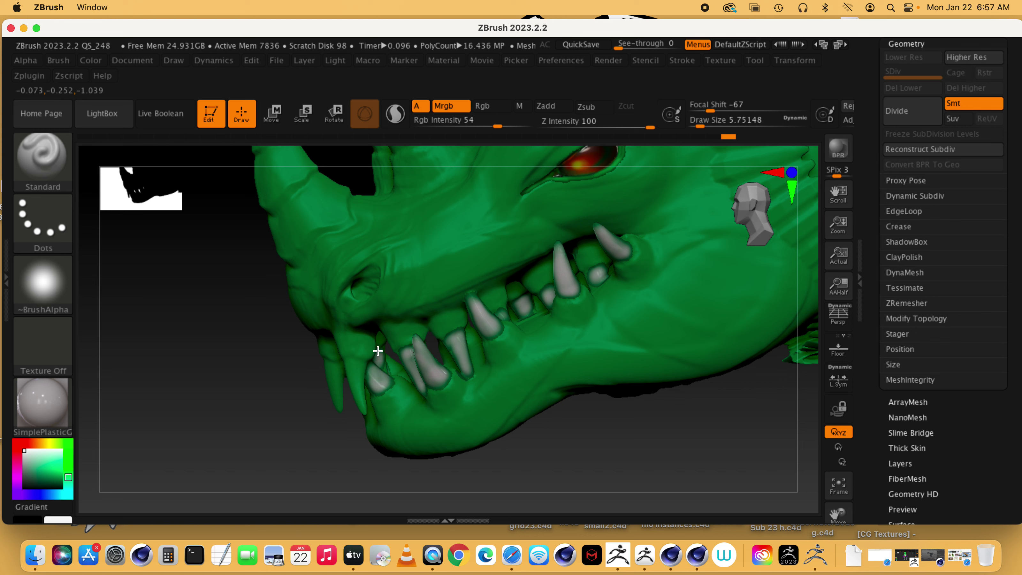
{"action": "mouse_move", "coordinate": [378, 351]}
{"action": "left_mouse_down"}
{"action": "mouse_move", "coordinate": [395, 369]}
{"action": "mouse_move", "coordinate": [390, 357]}
{"action": "mouse_move", "coordinate": [391, 366]}
{"action": "mouse_move", "coordinate": [342, 362]}
{"action": "mouse_move", "coordinate": [360, 365]}
{"action": "mouse_move", "coordinate": [363, 413]}
{"action": "mouse_move", "coordinate": [351, 379]}
{"action": "left_mouse_up"}
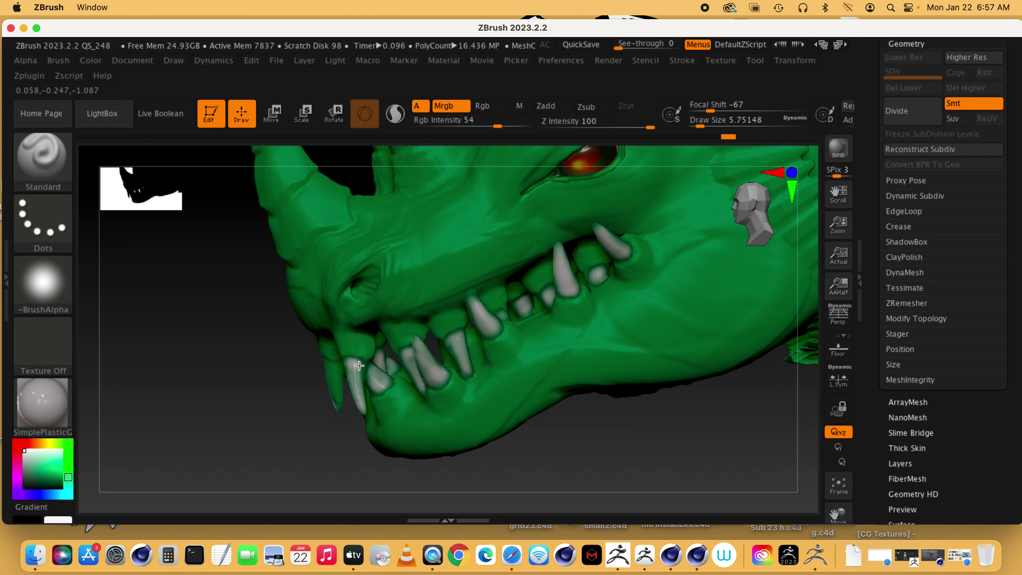
Step: Paint the white finish over the front fangs as seen from the front of the head
{"action": "left_click_drag", "start_coordinate": [352, 444], "coordinate": [419, 423]}
{"action": "mouse_move", "coordinate": [347, 365]}
{"action": "left_mouse_down"}
{"action": "mouse_move", "coordinate": [336, 366]}
{"action": "mouse_move", "coordinate": [352, 403]}
{"action": "mouse_move", "coordinate": [342, 374]}
{"action": "mouse_move", "coordinate": [350, 388]}
{"action": "mouse_move", "coordinate": [393, 388]}
{"action": "mouse_move", "coordinate": [384, 358]}
{"action": "mouse_move", "coordinate": [372, 364]}
{"action": "mouse_move", "coordinate": [391, 398]}
{"action": "mouse_move", "coordinate": [381, 361]}
{"action": "mouse_move", "coordinate": [400, 379]}
{"action": "mouse_move", "coordinate": [415, 372]}
{"action": "mouse_move", "coordinate": [402, 377]}
{"action": "mouse_move", "coordinate": [440, 288]}
{"action": "mouse_move", "coordinate": [467, 258]}
{"action": "mouse_move", "coordinate": [453, 269]}
{"action": "mouse_move", "coordinate": [464, 240]}
{"action": "mouse_move", "coordinate": [473, 243]}
{"action": "left_mouse_up"}
{"action": "mouse_move", "coordinate": [244, 382]}
{"action": "left_mouse_down"}
{"action": "mouse_move", "coordinate": [264, 397]}
{"action": "mouse_move", "coordinate": [277, 387]}
{"action": "mouse_move", "coordinate": [264, 368]}
{"action": "mouse_move", "coordinate": [262, 393]}
{"action": "left_mouse_up"}
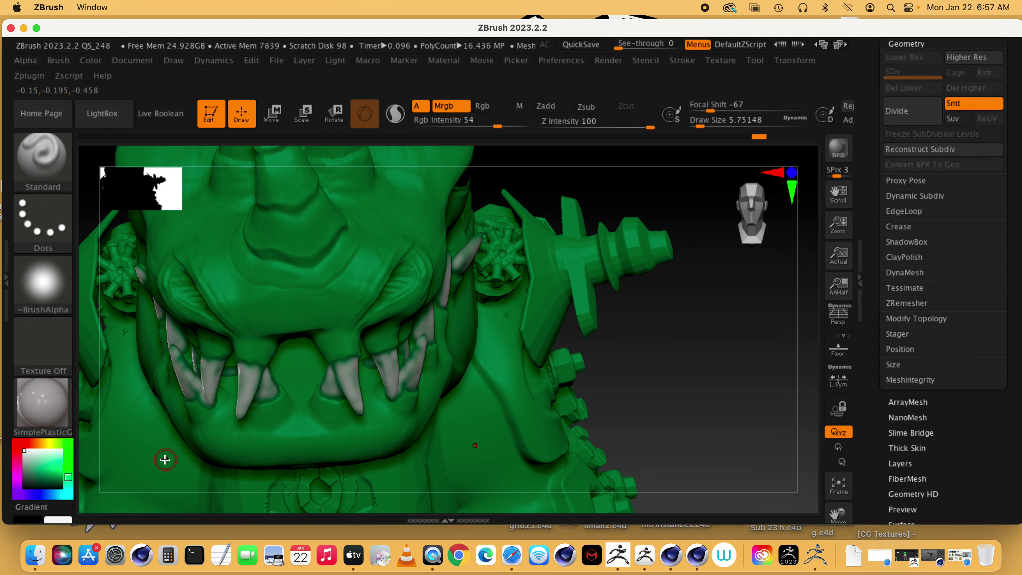
{"action": "left_click_drag", "start_coordinate": [165, 460], "coordinate": [207, 458]}
{"action": "key", "text": "ctrl"}
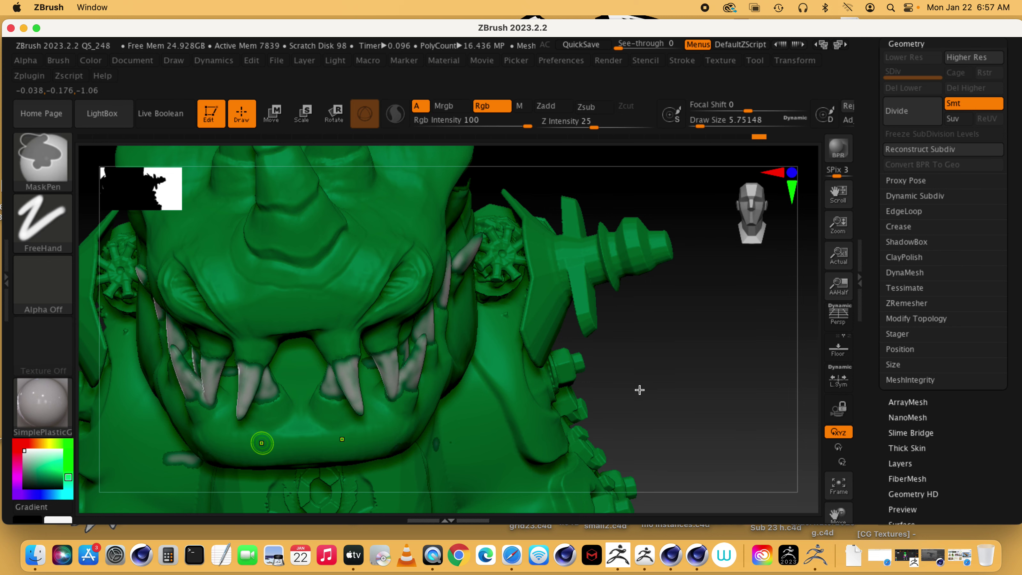
Step: Paint over the green gaps on the teeth on the opposite side of the jaw, from the rear fang to the front
{"action": "left_click_drag", "start_coordinate": [640, 390], "coordinate": [674, 434]}
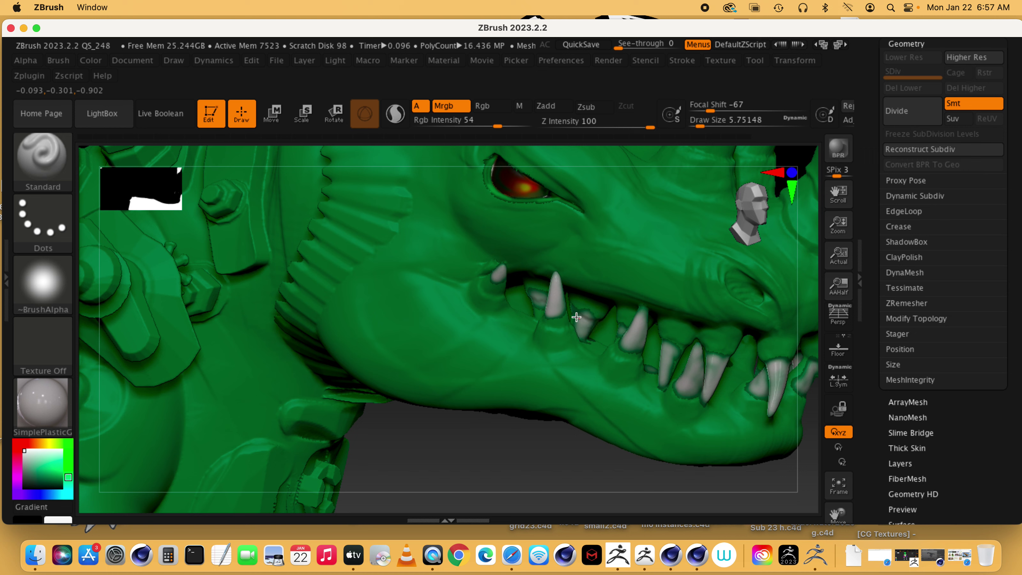
{"action": "left_click_drag", "start_coordinate": [578, 321], "coordinate": [544, 301]}
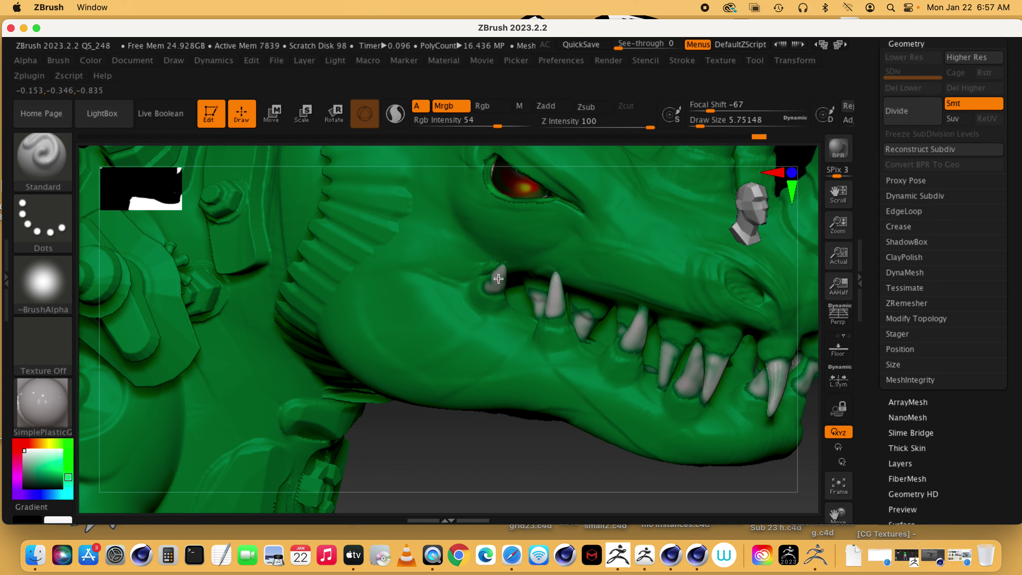
{"action": "left_click_drag", "start_coordinate": [496, 288], "coordinate": [490, 287]}
{"action": "left_click_drag", "start_coordinate": [551, 293], "coordinate": [550, 318]}
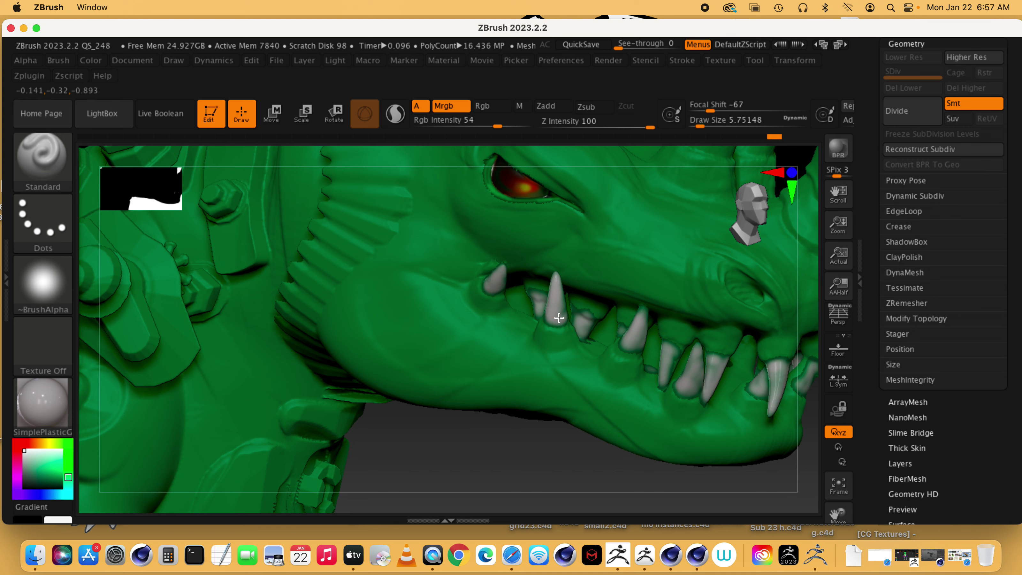
{"action": "mouse_move", "coordinate": [643, 333]}
{"action": "left_mouse_down"}
{"action": "mouse_move", "coordinate": [679, 351]}
{"action": "mouse_move", "coordinate": [663, 369]}
{"action": "mouse_move", "coordinate": [670, 336]}
{"action": "mouse_move", "coordinate": [696, 362]}
{"action": "left_mouse_up"}
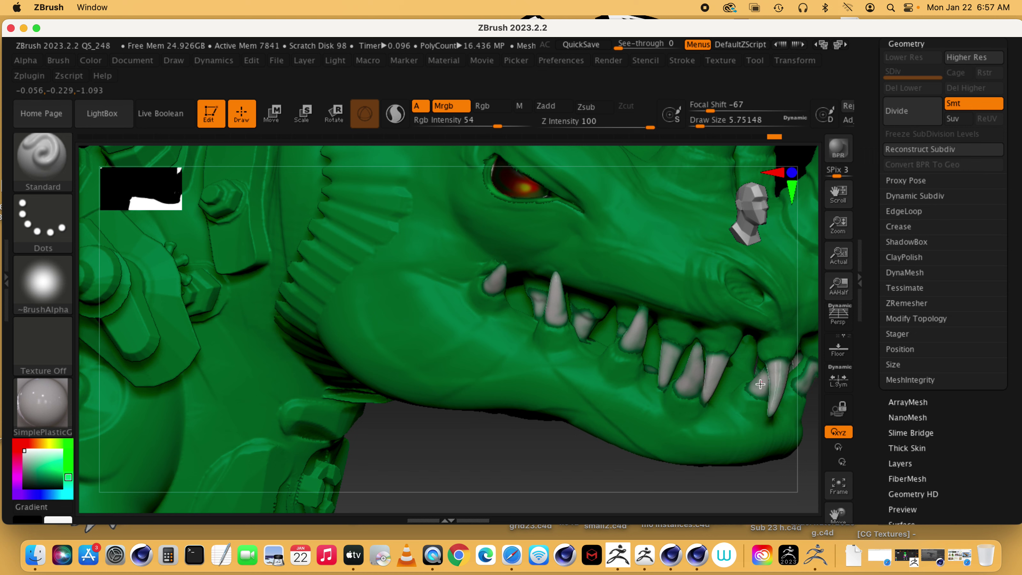
{"action": "left_click_drag", "start_coordinate": [756, 382], "coordinate": [807, 375]}
{"action": "mouse_move", "coordinate": [776, 364]}
{"action": "left_mouse_down"}
{"action": "mouse_move", "coordinate": [659, 362]}
{"action": "mouse_move", "coordinate": [783, 384]}
{"action": "mouse_move", "coordinate": [751, 409]}
{"action": "mouse_move", "coordinate": [774, 373]}
{"action": "mouse_move", "coordinate": [788, 452]}
{"action": "mouse_move", "coordinate": [712, 473]}
{"action": "mouse_move", "coordinate": [755, 364]}
{"action": "mouse_move", "coordinate": [744, 351]}
{"action": "mouse_move", "coordinate": [762, 392]}
{"action": "mouse_move", "coordinate": [793, 386]}
{"action": "left_mouse_up"}
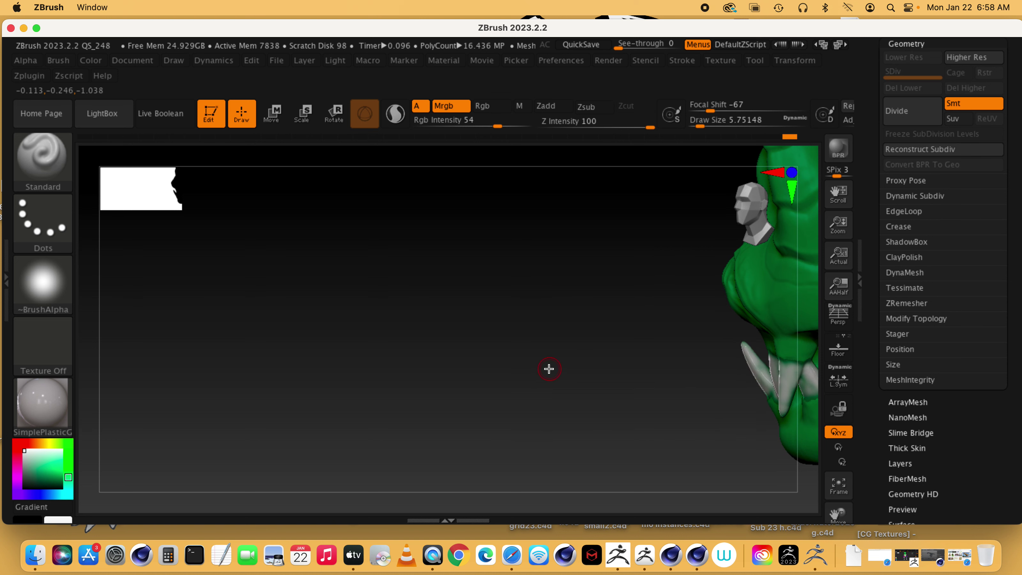
Step: Enlarge the brush to a draw size of about 9.4 and paint the paired horns behind the nose horn white
{"action": "left_click_drag", "start_coordinate": [523, 371], "coordinate": [174, 311], "text": "alt"}
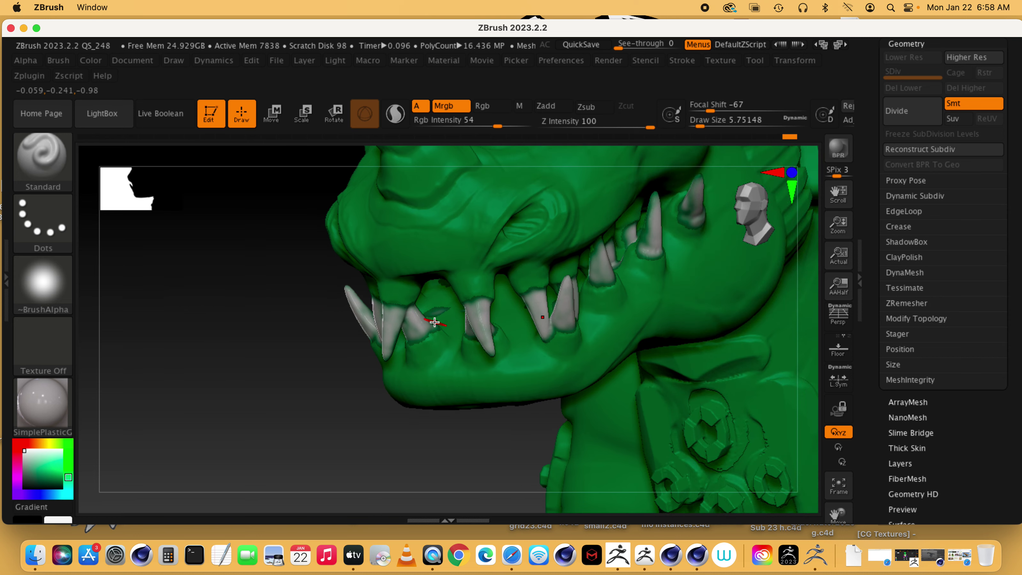
{"action": "left_click_drag", "start_coordinate": [511, 434], "coordinate": [556, 256]}
{"action": "left_click", "coordinate": [553, 251]}
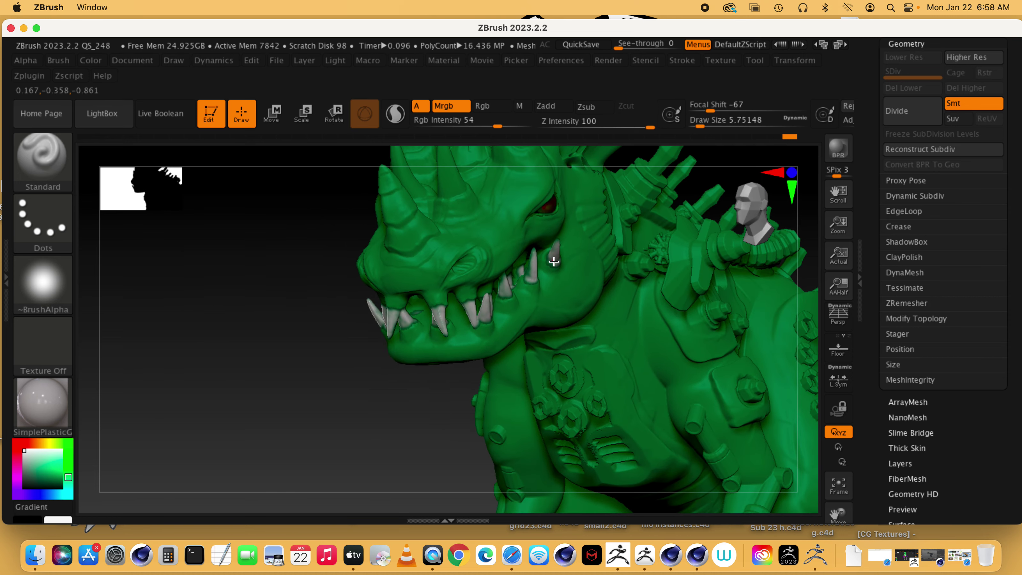
{"action": "left_click_drag", "start_coordinate": [420, 409], "coordinate": [369, 479]}
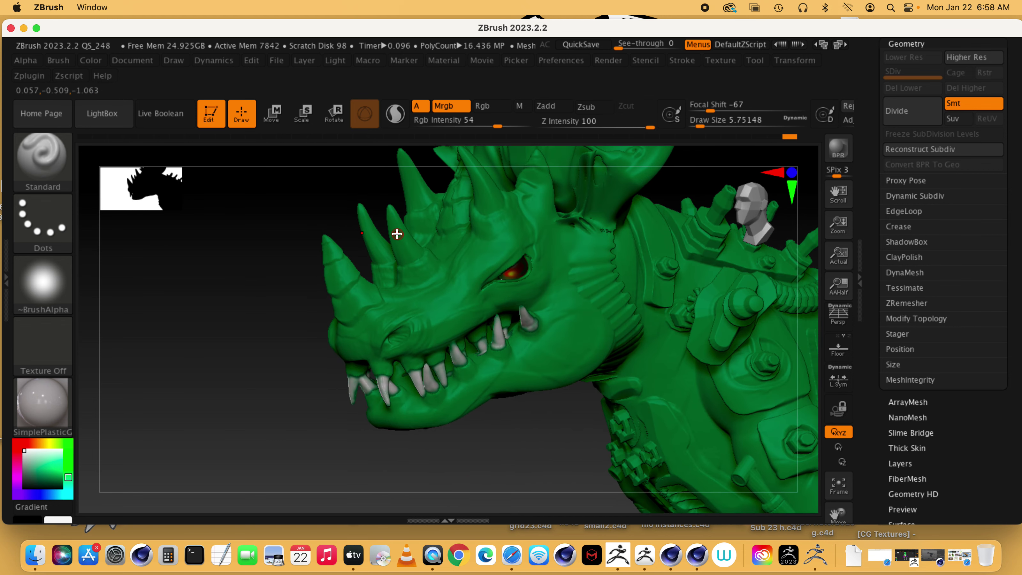
{"action": "mouse_move", "coordinate": [392, 224]}
{"action": "left_mouse_down"}
{"action": "mouse_move", "coordinate": [385, 203]}
{"action": "mouse_move", "coordinate": [397, 230]}
{"action": "left_mouse_up"}
{"action": "key", "text": "bracketright"}
{"action": "key", "text": "bracketright"}
{"action": "key", "text": "bracketright"}
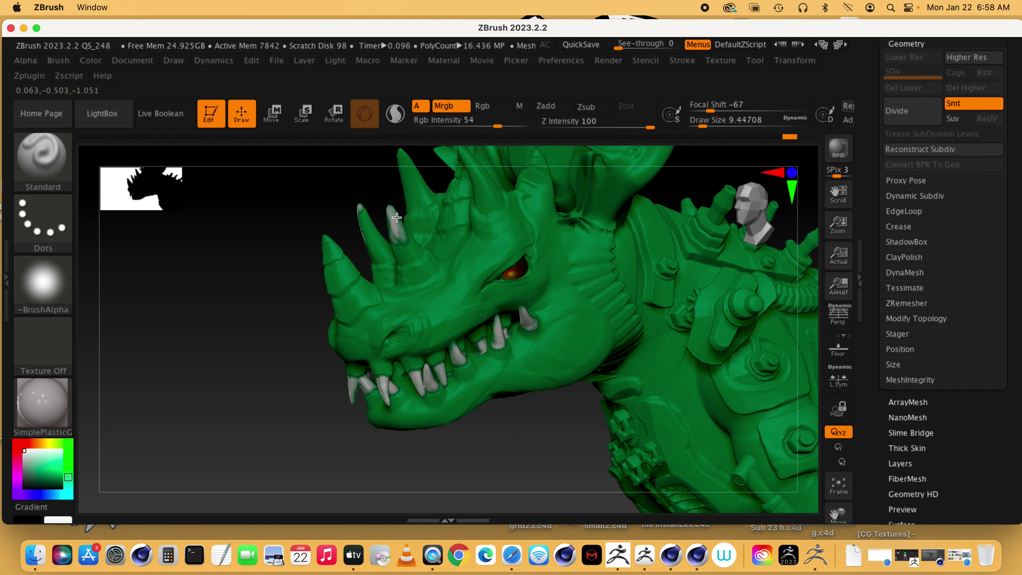
{"action": "mouse_move", "coordinate": [393, 230]}
{"action": "left_mouse_down"}
{"action": "mouse_move", "coordinate": [402, 258]}
{"action": "mouse_move", "coordinate": [395, 236]}
{"action": "left_mouse_up"}
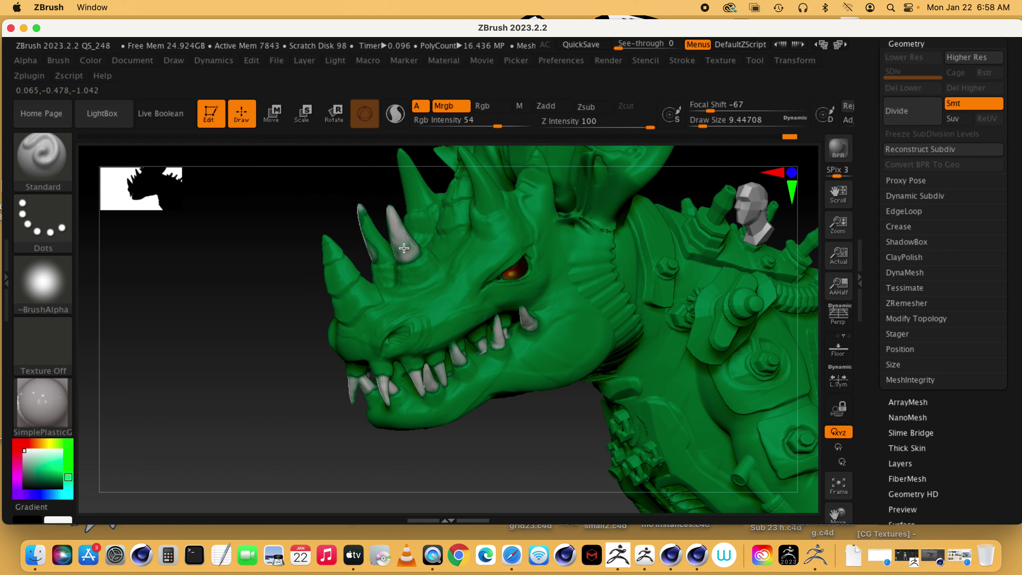
{"action": "mouse_move", "coordinate": [400, 251]}
{"action": "left_mouse_down"}
{"action": "mouse_move", "coordinate": [404, 258]}
{"action": "mouse_move", "coordinate": [366, 235]}
{"action": "mouse_move", "coordinate": [380, 233]}
{"action": "mouse_move", "coordinate": [377, 250]}
{"action": "left_mouse_up"}
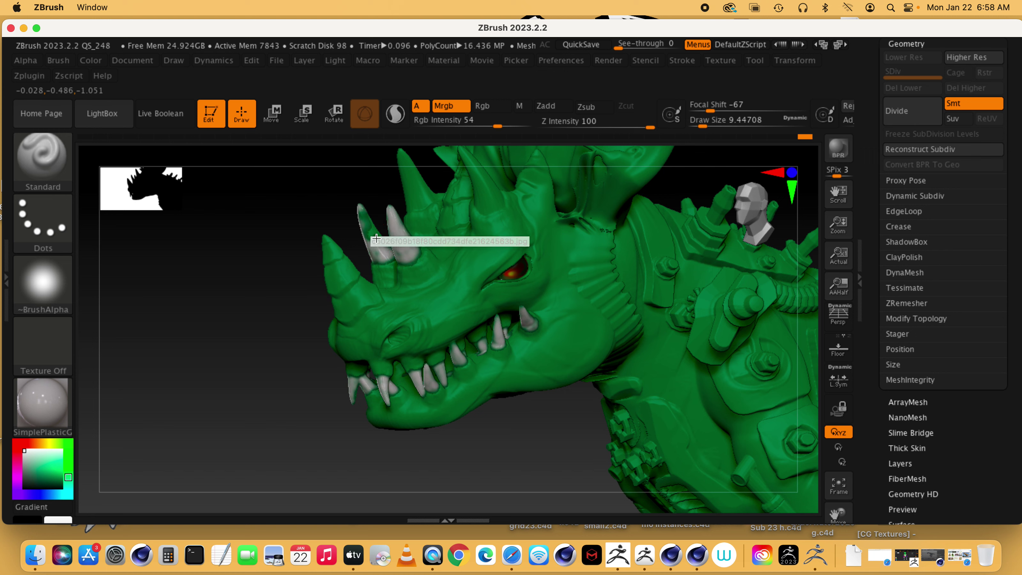
{"action": "left_click_drag", "start_coordinate": [364, 223], "coordinate": [365, 224]}
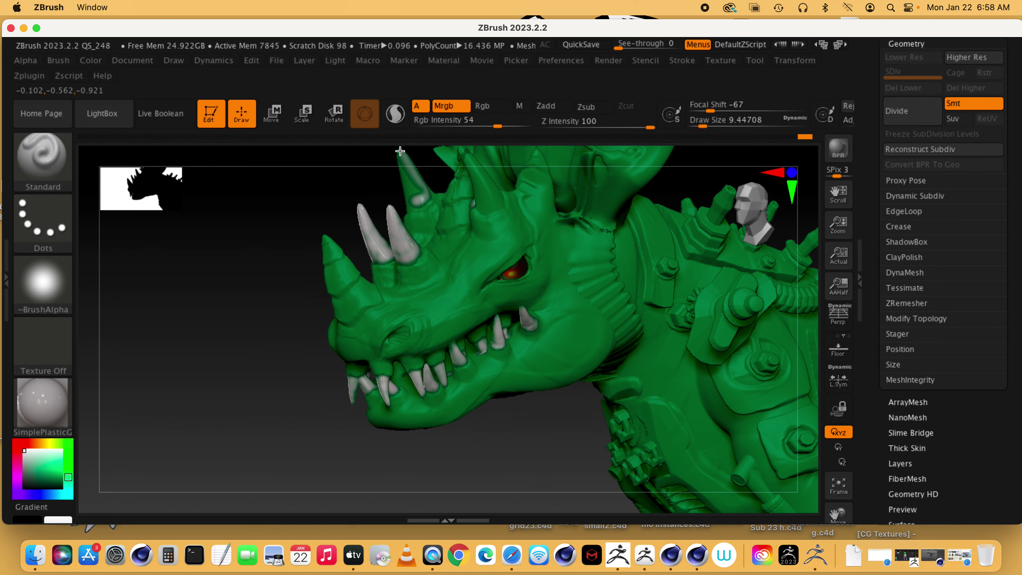
Step: Switch the paint material to SoftPlastic for the white horns
{"action": "right_click_drag", "start_coordinate": [413, 178], "coordinate": [417, 192]}
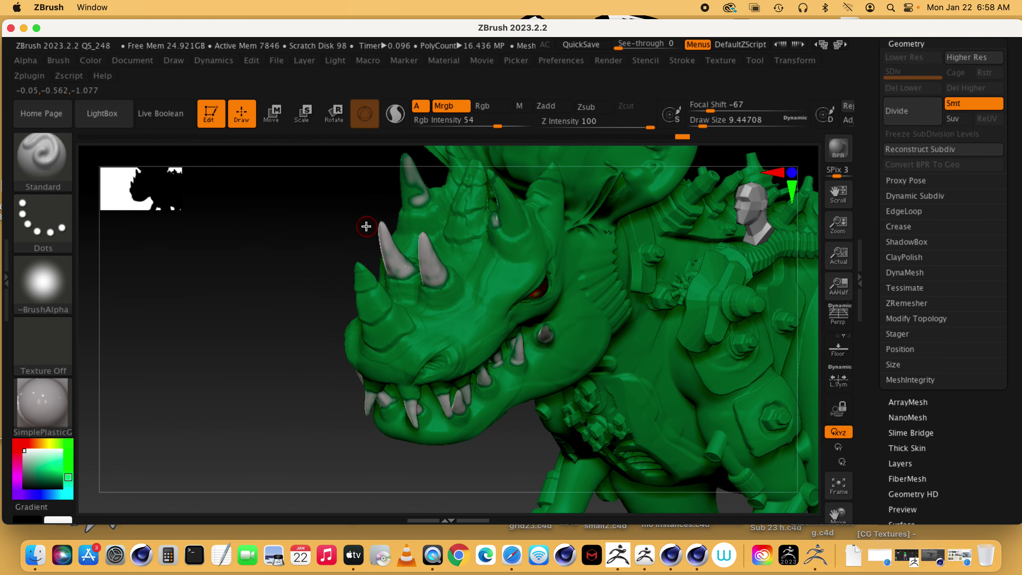
{"action": "right_click_drag", "start_coordinate": [365, 224], "coordinate": [442, 283]}
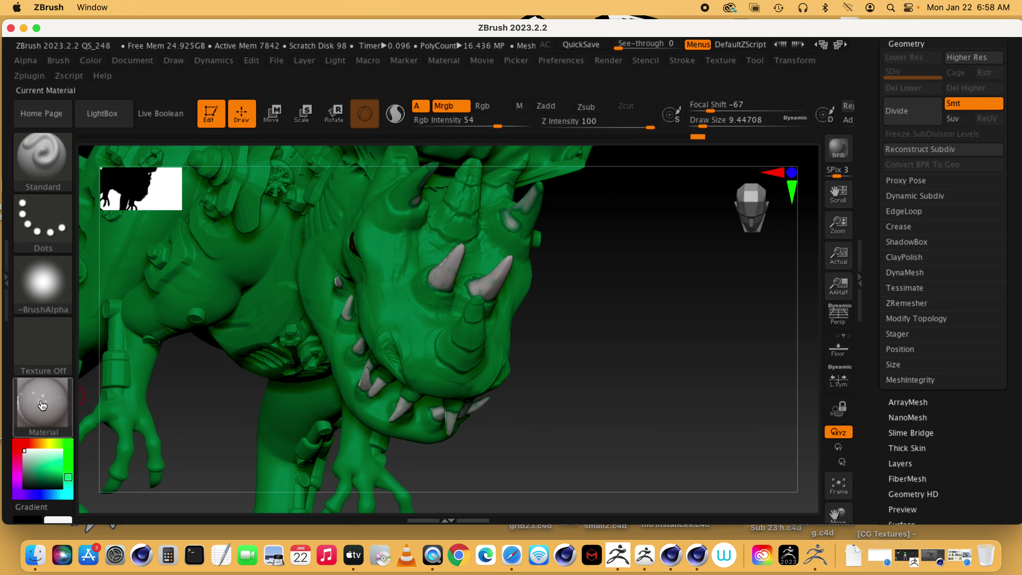
{"action": "left_click", "coordinate": [69, 408]}
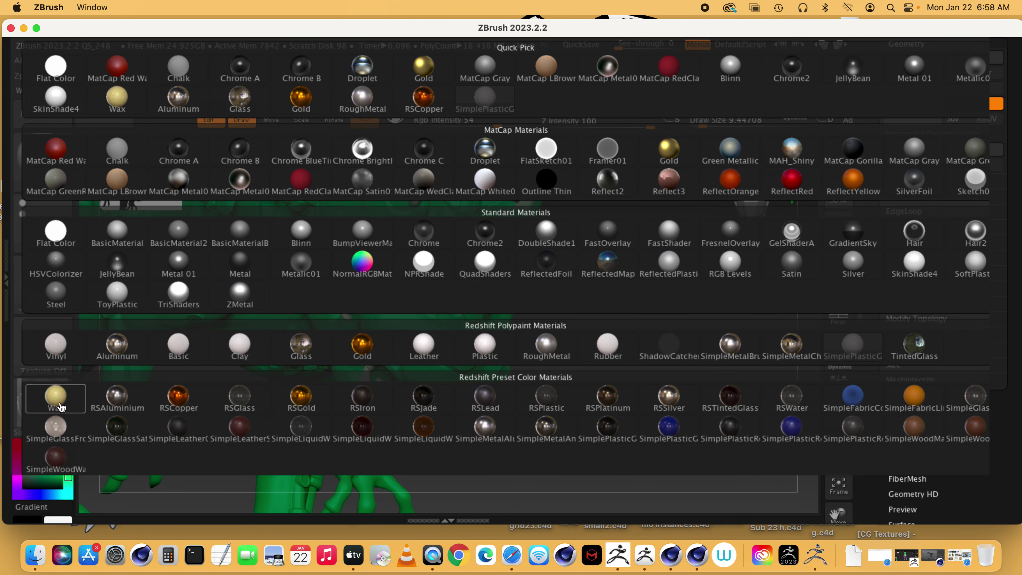
{"action": "left_click", "coordinate": [31, 414]}
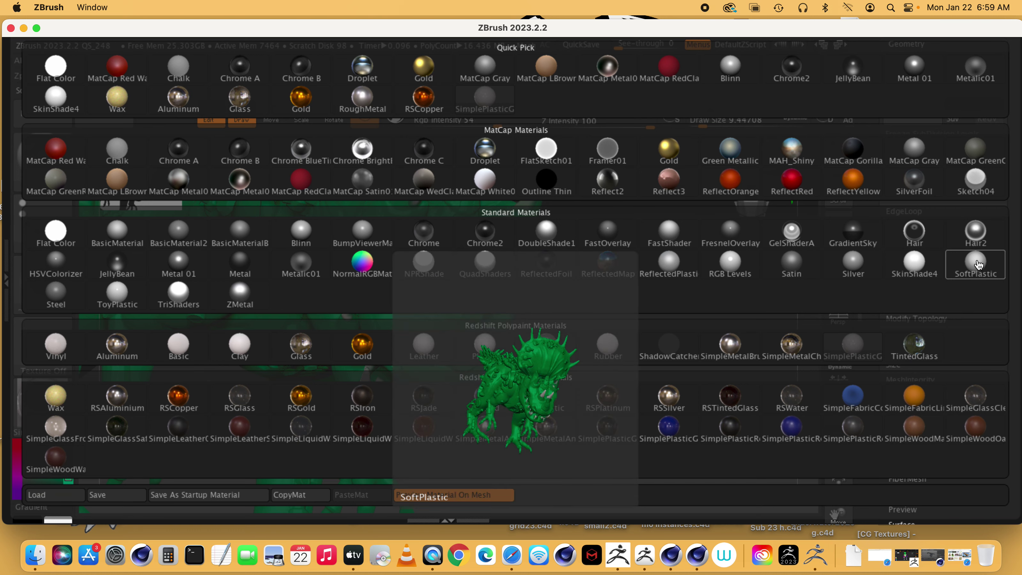
{"action": "left_click", "coordinate": [977, 264]}
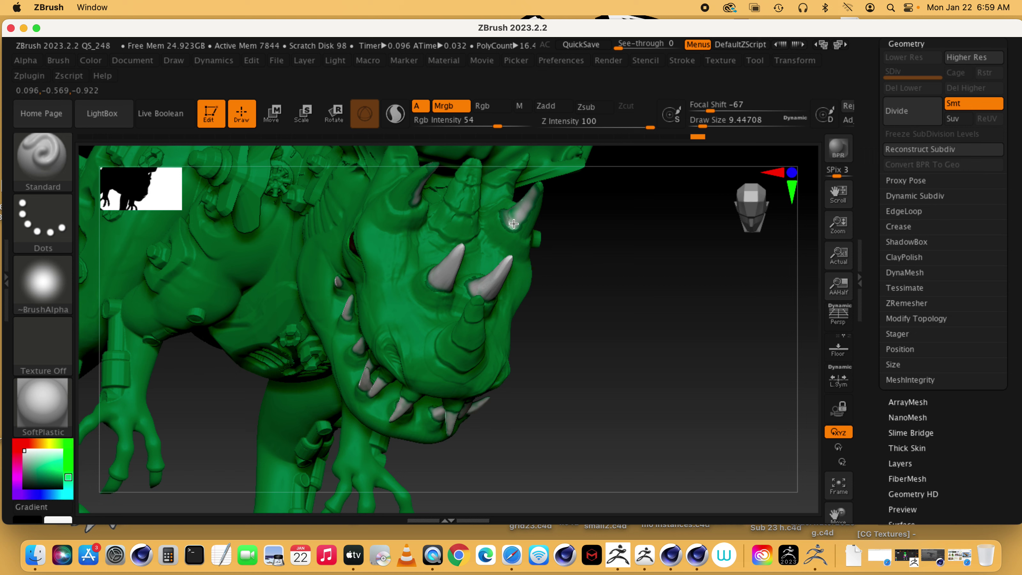
Step: Paint the rear pair of brow horns white in SoftPlastic, covering their bases, fronts and sides
{"action": "mouse_move", "coordinate": [527, 218]}
{"action": "left_mouse_down"}
{"action": "mouse_move", "coordinate": [538, 183]}
{"action": "mouse_move", "coordinate": [538, 203]}
{"action": "left_mouse_up"}
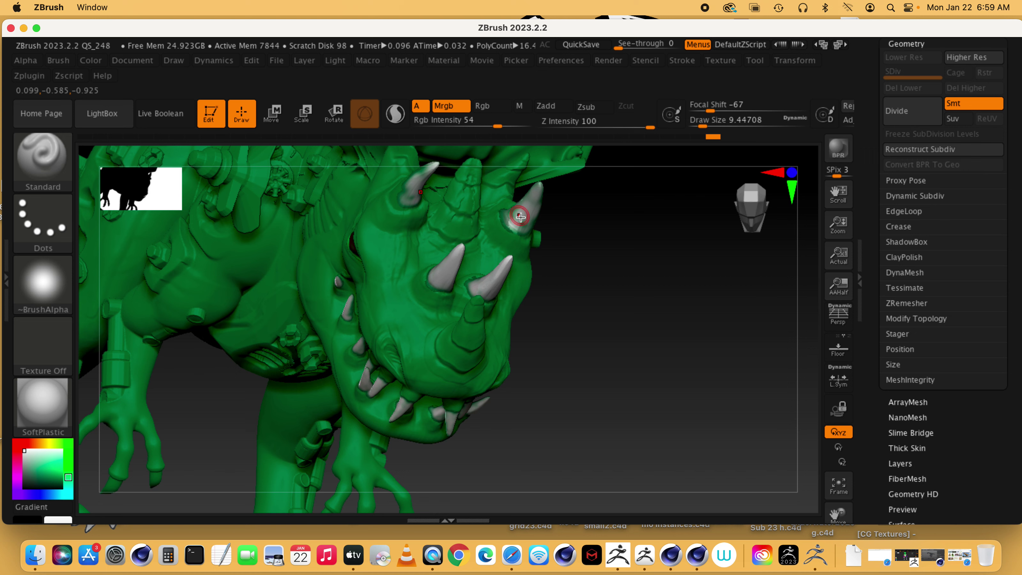
{"action": "mouse_move", "coordinate": [508, 212]}
{"action": "left_mouse_down"}
{"action": "mouse_move", "coordinate": [522, 229]}
{"action": "mouse_move", "coordinate": [546, 185]}
{"action": "mouse_move", "coordinate": [528, 222]}
{"action": "mouse_move", "coordinate": [541, 193]}
{"action": "mouse_move", "coordinate": [521, 202]}
{"action": "mouse_move", "coordinate": [531, 200]}
{"action": "mouse_move", "coordinate": [515, 223]}
{"action": "left_mouse_up"}
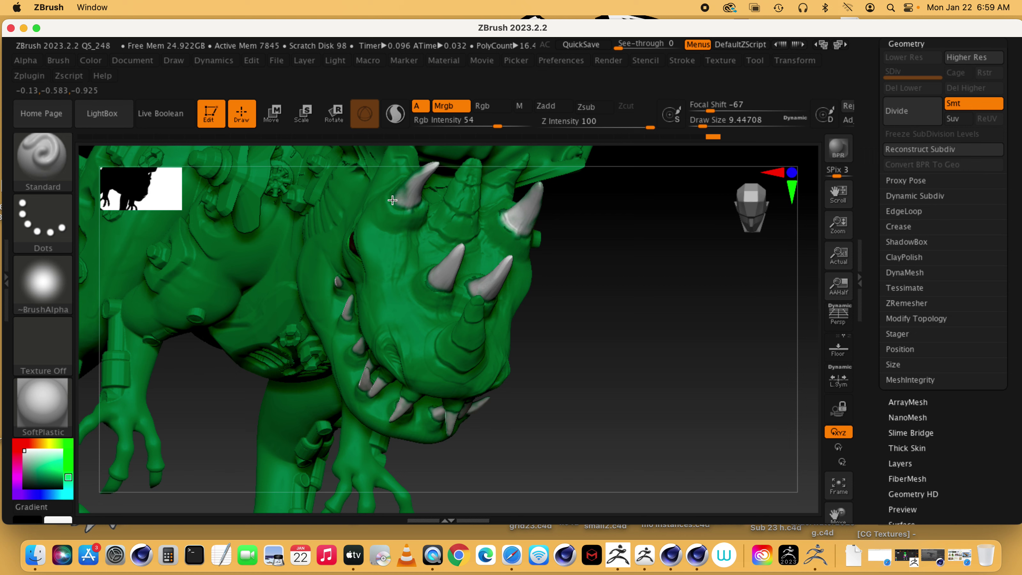
{"action": "mouse_move", "coordinate": [392, 200]}
{"action": "left_mouse_down"}
{"action": "mouse_move", "coordinate": [429, 169]}
{"action": "mouse_move", "coordinate": [404, 199]}
{"action": "left_mouse_up"}
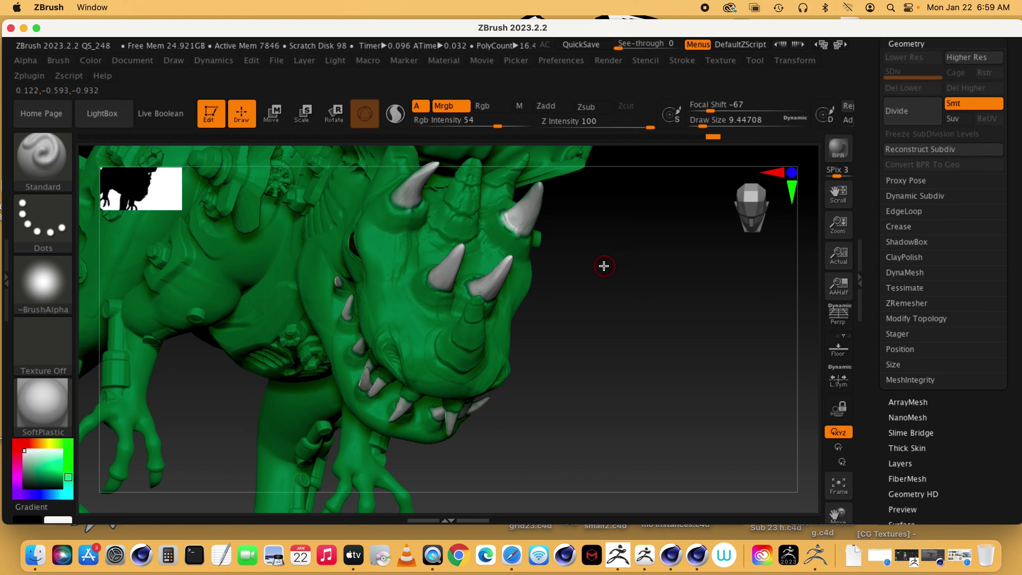
{"action": "mouse_move", "coordinate": [604, 267]}
{"action": "left_mouse_down"}
{"action": "mouse_move", "coordinate": [528, 325]}
{"action": "mouse_move", "coordinate": [386, 290]}
{"action": "mouse_move", "coordinate": [420, 311]}
{"action": "mouse_move", "coordinate": [412, 275]}
{"action": "mouse_move", "coordinate": [371, 270]}
{"action": "mouse_move", "coordinate": [410, 291]}
{"action": "mouse_move", "coordinate": [405, 277]}
{"action": "mouse_move", "coordinate": [357, 268]}
{"action": "mouse_move", "coordinate": [399, 285]}
{"action": "left_mouse_up"}
{"action": "mouse_move", "coordinate": [411, 230]}
{"action": "left_mouse_down"}
{"action": "mouse_move", "coordinate": [444, 238]}
{"action": "mouse_move", "coordinate": [399, 220]}
{"action": "left_mouse_up"}
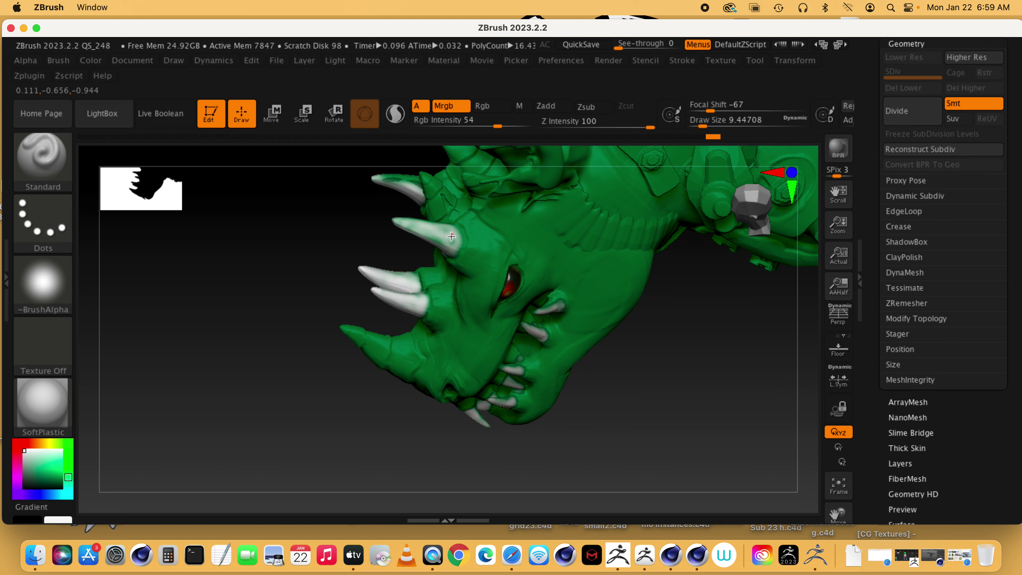
{"action": "mouse_move", "coordinate": [450, 247]}
{"action": "left_mouse_down"}
{"action": "mouse_move", "coordinate": [393, 221]}
{"action": "mouse_move", "coordinate": [447, 245]}
{"action": "left_mouse_up"}
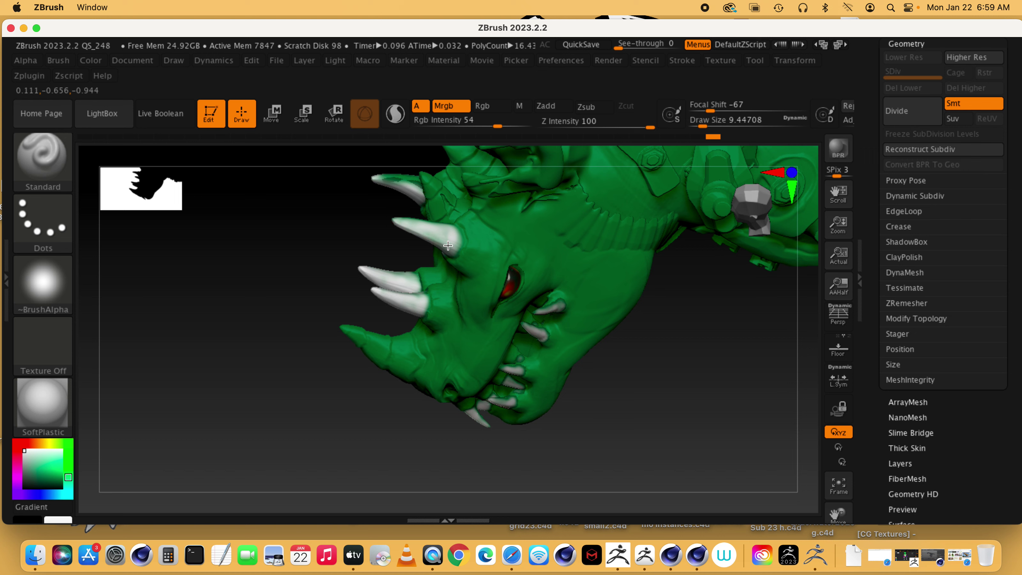
{"action": "mouse_move", "coordinate": [418, 194]}
{"action": "left_mouse_down"}
{"action": "mouse_move", "coordinate": [382, 180]}
{"action": "mouse_move", "coordinate": [412, 179]}
{"action": "mouse_move", "coordinate": [414, 194]}
{"action": "mouse_move", "coordinate": [414, 176]}
{"action": "mouse_move", "coordinate": [379, 180]}
{"action": "mouse_move", "coordinate": [409, 174]}
{"action": "left_mouse_up"}
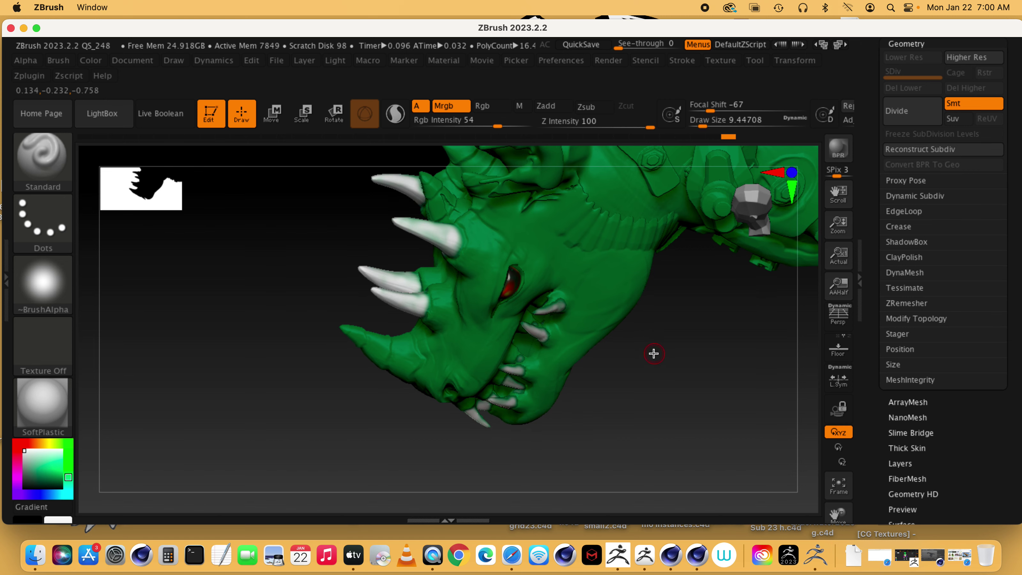
Step: Change the paint material to RSAluminium for the mechanical parts
{"action": "left_click_drag", "start_coordinate": [655, 354], "coordinate": [765, 336]}
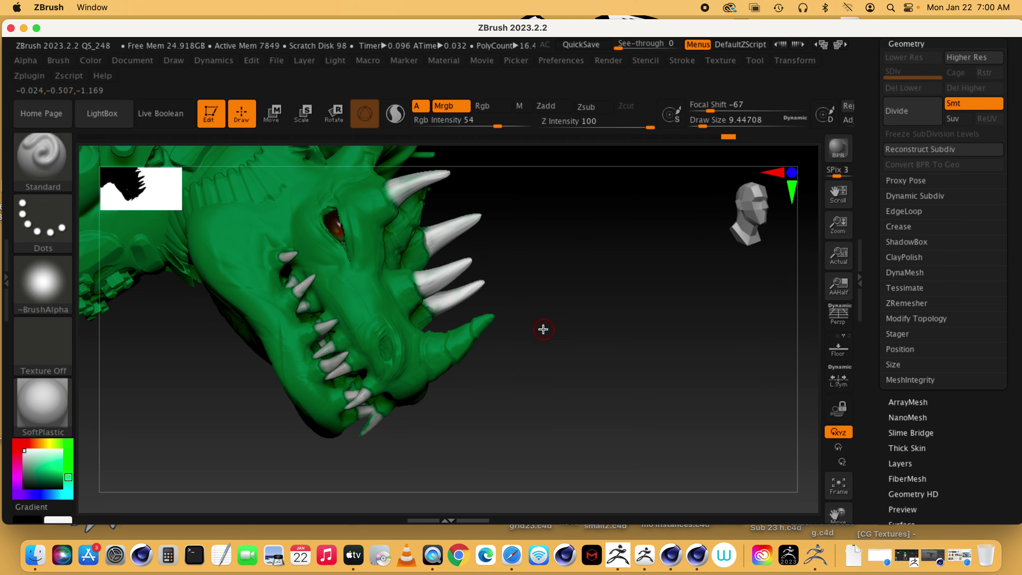
{"action": "left_click_drag", "start_coordinate": [545, 327], "coordinate": [642, 455], "text": "alt"}
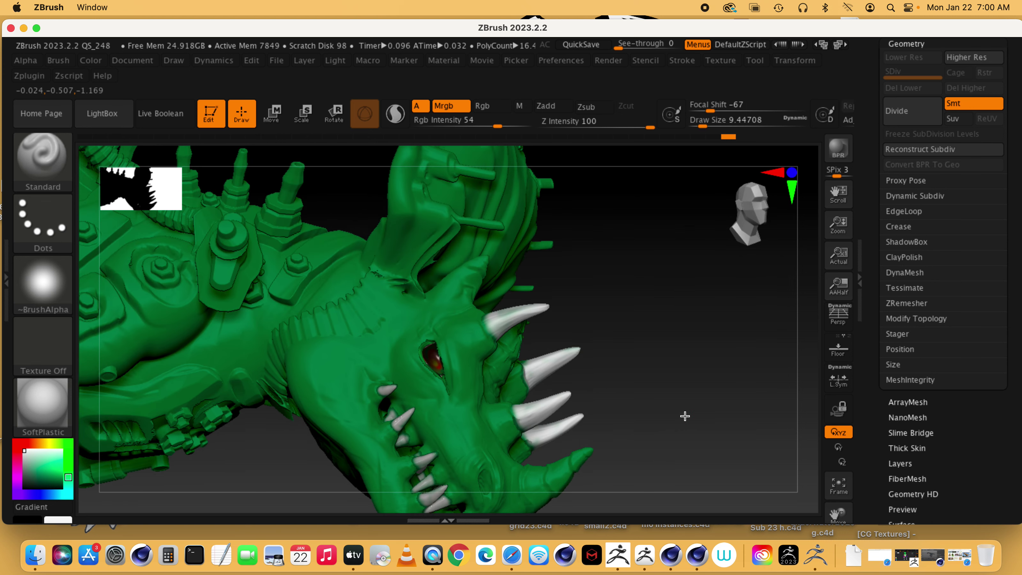
{"action": "mouse_move", "coordinate": [685, 416]}
{"action": "left_mouse_down"}
{"action": "mouse_move", "coordinate": [651, 406]}
{"action": "mouse_move", "coordinate": [680, 426]}
{"action": "left_mouse_up"}
{"action": "left_click_drag", "start_coordinate": [734, 457], "coordinate": [646, 350]}
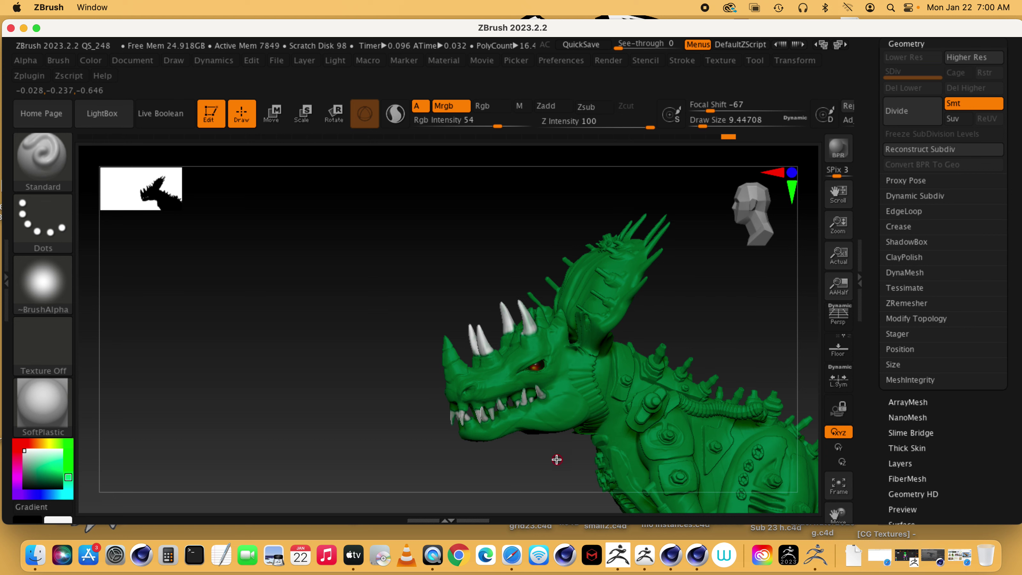
{"action": "left_click_drag", "start_coordinate": [557, 460], "coordinate": [436, 444]}
{"action": "left_click_drag", "start_coordinate": [611, 281], "coordinate": [529, 222]}
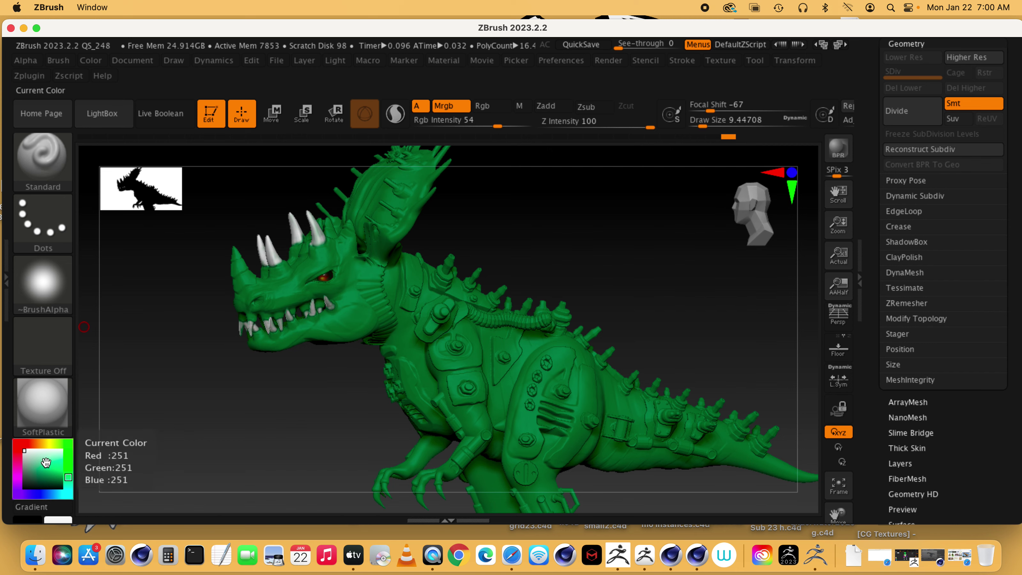
{"action": "left_click", "coordinate": [41, 405]}
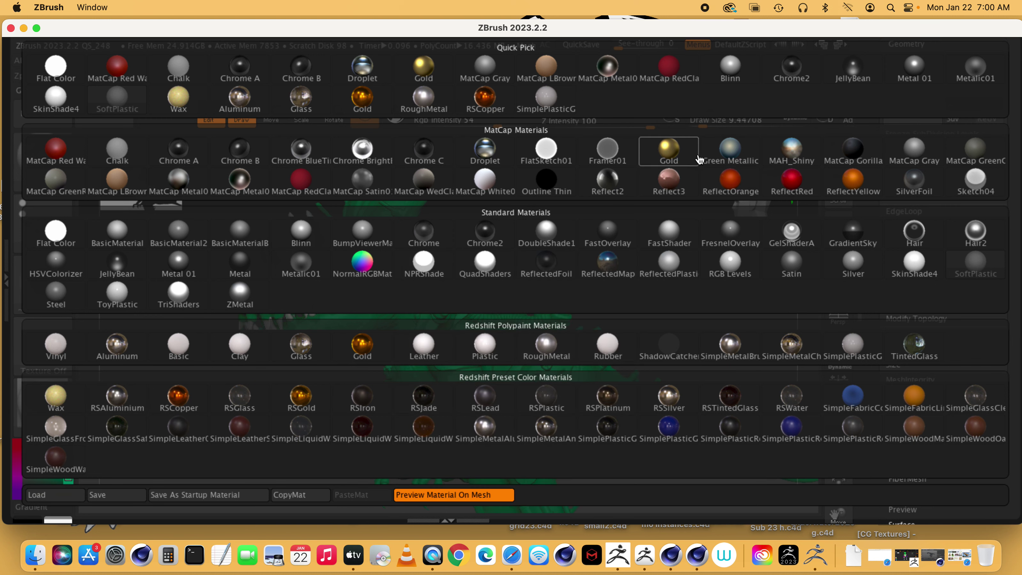
{"action": "left_click", "coordinate": [124, 401]}
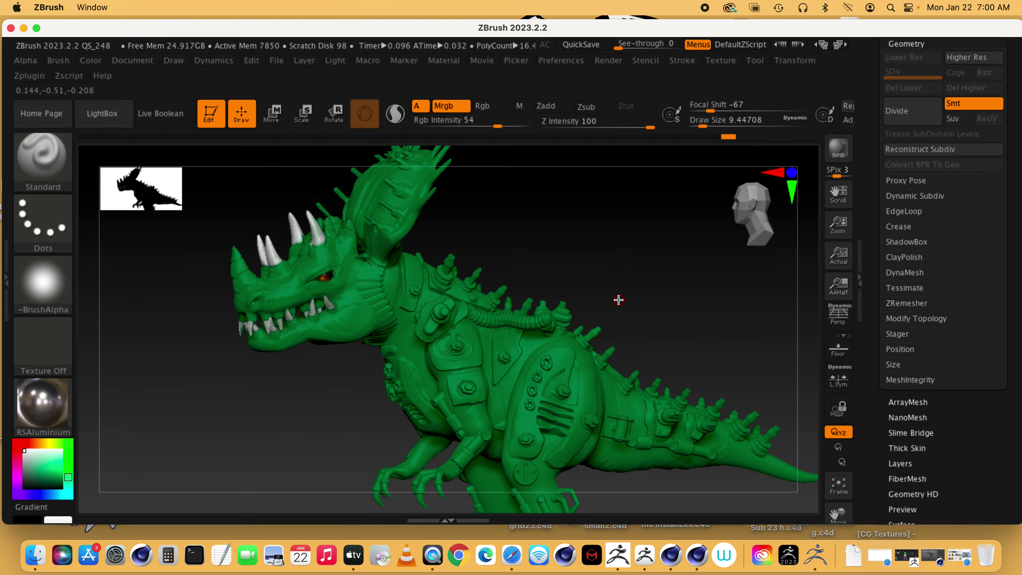
Step: Paint the upper armour plate just behind the neck with the RSAluminium material and current white colour
{"action": "mouse_move", "coordinate": [576, 217]}
{"action": "left_mouse_down"}
{"action": "mouse_move", "coordinate": [600, 217]}
{"action": "mouse_move", "coordinate": [584, 222]}
{"action": "left_mouse_up"}
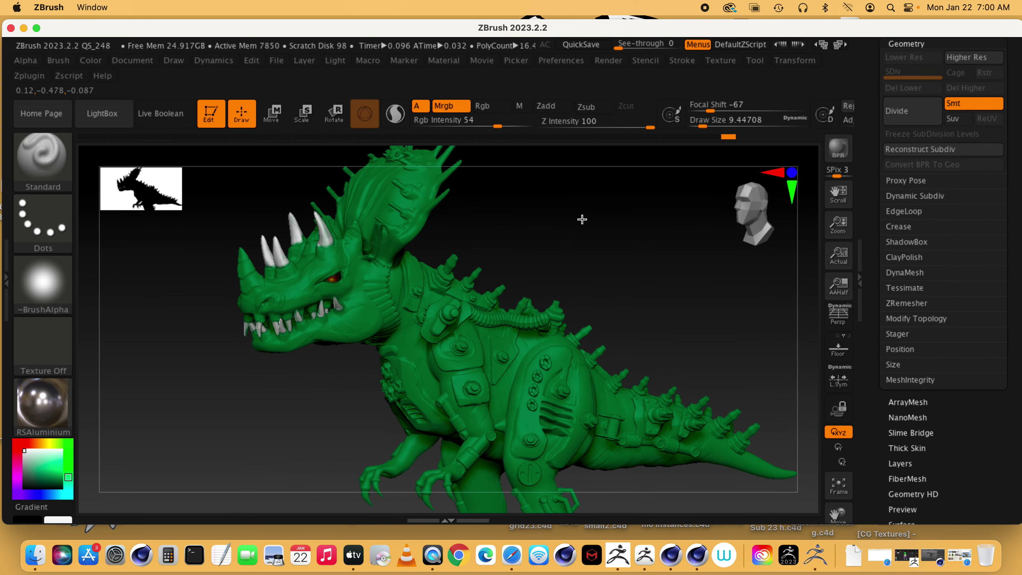
{"action": "scroll", "coordinate": [646, 240], "scroll_direction": "up", "scroll_amount": 3}
{"action": "left_click_drag", "start_coordinate": [646, 240], "coordinate": [657, 240]}
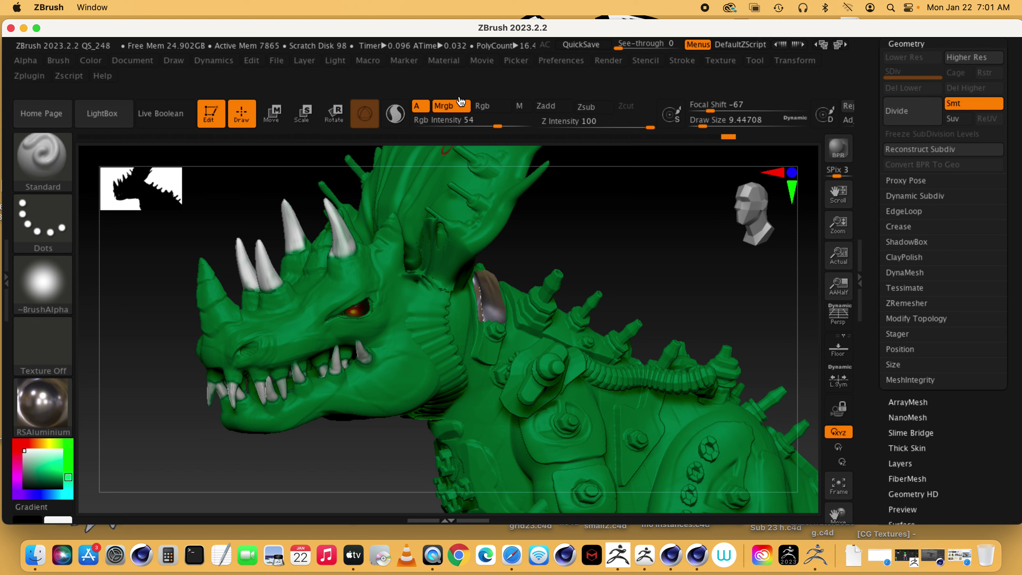
Step: Try a colour-only Rgb stroke in white on the shoulder below the neck and undo it
{"action": "left_click", "coordinate": [491, 106]}
{"action": "mouse_move", "coordinate": [486, 402]}
{"action": "left_mouse_down"}
{"action": "mouse_move", "coordinate": [481, 422]}
{"action": "mouse_move", "coordinate": [470, 423]}
{"action": "mouse_move", "coordinate": [465, 400]}
{"action": "mouse_move", "coordinate": [480, 352]}
{"action": "mouse_move", "coordinate": [483, 393]}
{"action": "left_mouse_up"}
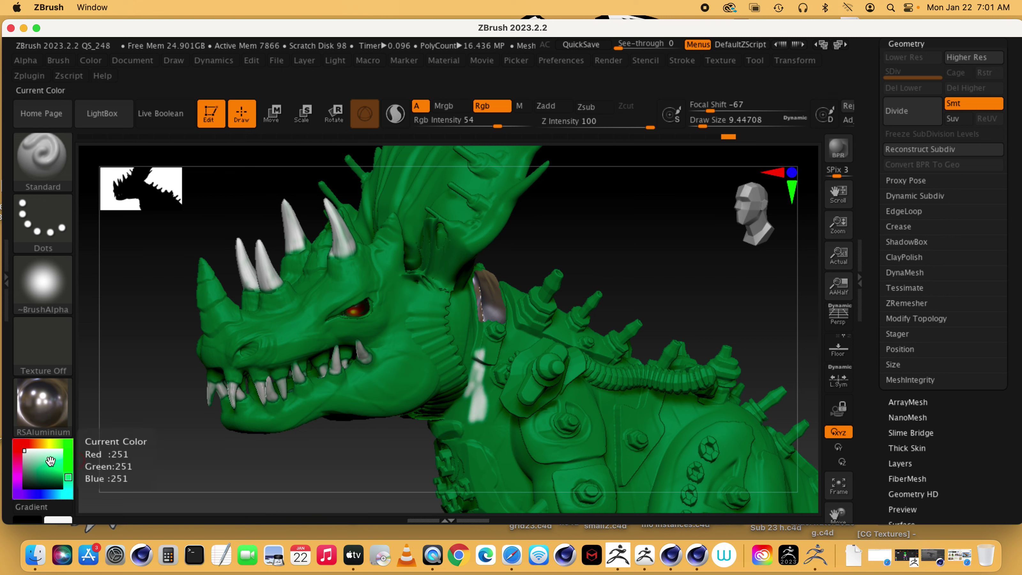
{"action": "key", "text": "ctrl"}
{"action": "key", "text": "ctrl+z"}
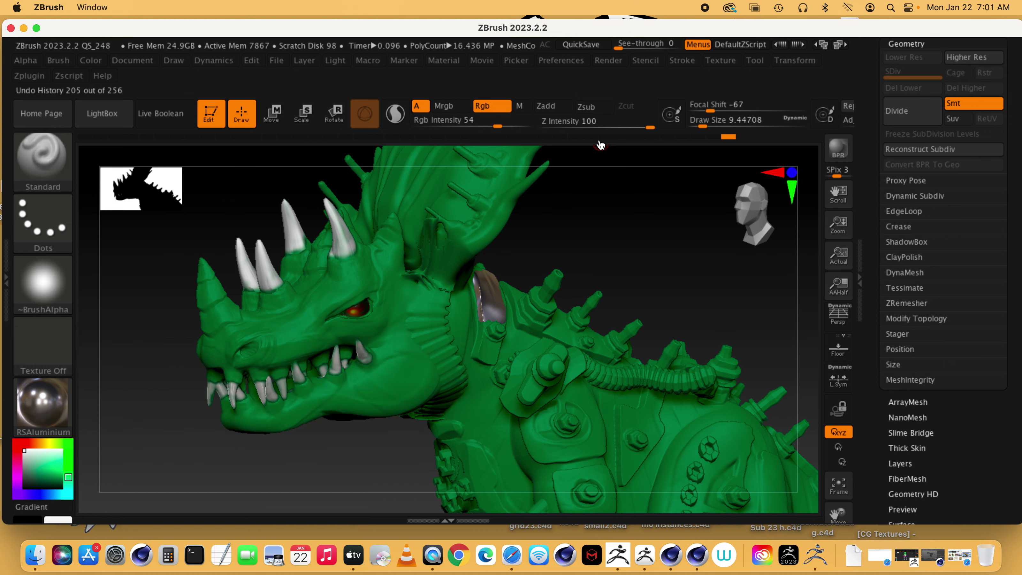
Step: Try material-only RSAluminium strokes across the shoulder, neck and rear cheek, and undo them
{"action": "left_click_drag", "start_coordinate": [489, 388], "coordinate": [481, 420]}
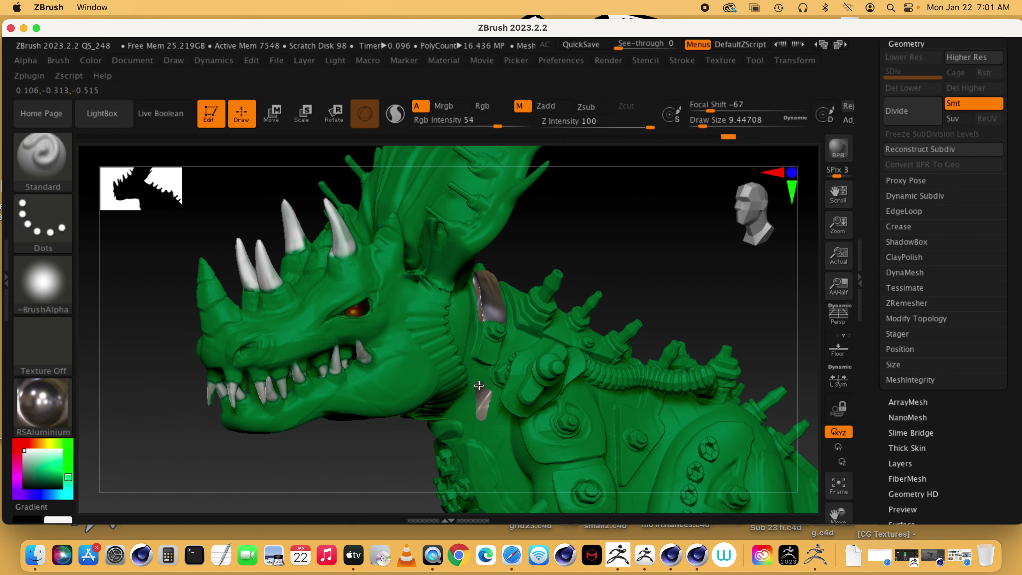
{"action": "mouse_move", "coordinate": [471, 372]}
{"action": "left_mouse_down"}
{"action": "mouse_move", "coordinate": [455, 385]}
{"action": "mouse_move", "coordinate": [355, 388]}
{"action": "left_mouse_up"}
{"action": "mouse_move", "coordinate": [430, 351]}
{"action": "left_mouse_down"}
{"action": "mouse_move", "coordinate": [410, 359]}
{"action": "mouse_move", "coordinate": [403, 347]}
{"action": "mouse_move", "coordinate": [409, 388]}
{"action": "mouse_move", "coordinate": [370, 402]}
{"action": "mouse_move", "coordinate": [415, 388]}
{"action": "left_mouse_up"}
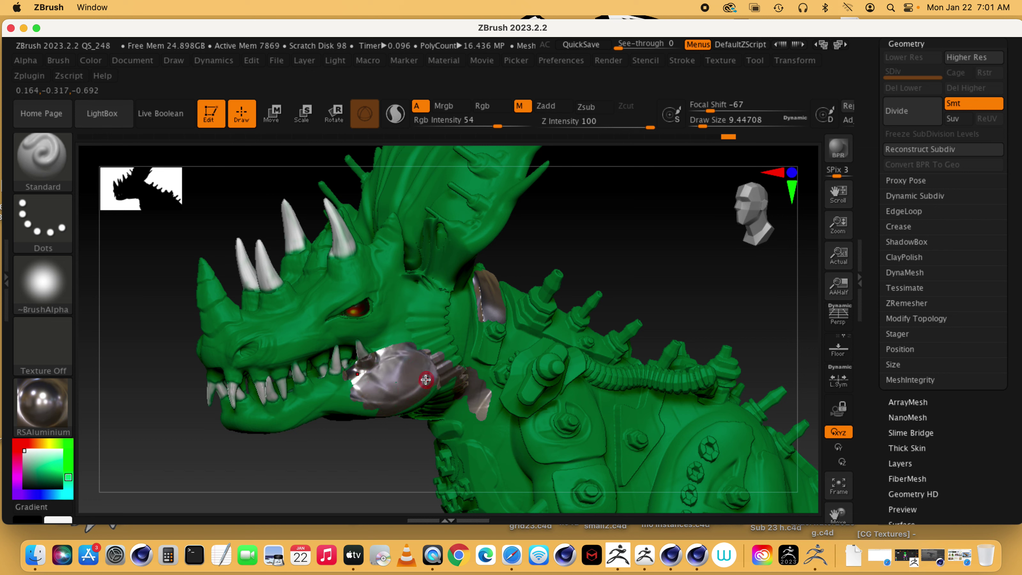
{"action": "key", "text": "ctrl"}
{"action": "key", "text": "ctrl+z"}
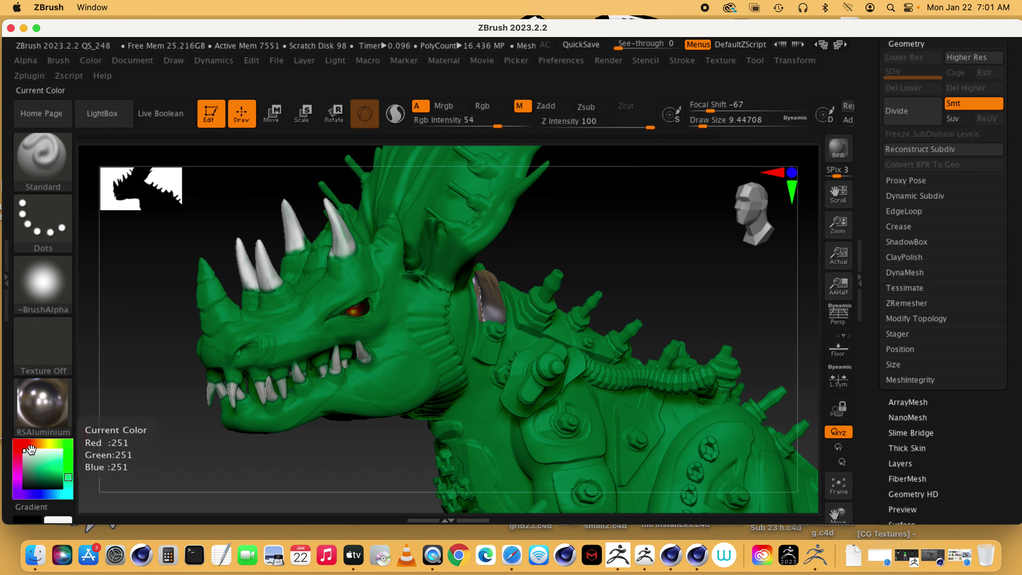
Step: Pick a blue colour and paint a material-only RSAluminium band from the neck plate across to the lower jaw
{"action": "left_click", "coordinate": [44, 456]}
{"action": "mouse_move", "coordinate": [44, 456]}
{"action": "left_mouse_down"}
{"action": "mouse_move", "coordinate": [61, 495]}
{"action": "mouse_move", "coordinate": [32, 495]}
{"action": "mouse_move", "coordinate": [60, 460]}
{"action": "left_mouse_up"}
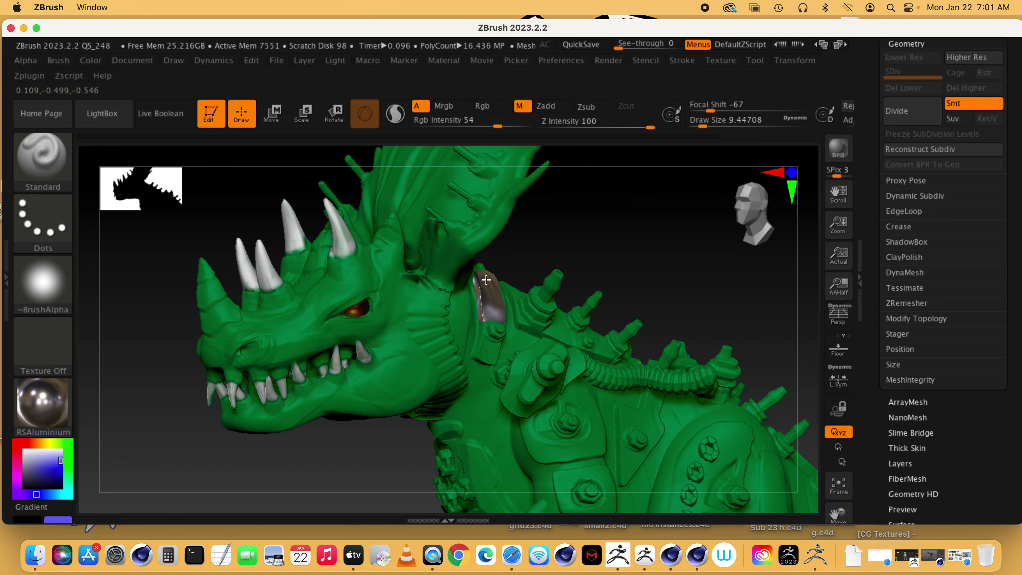
{"action": "mouse_move", "coordinate": [479, 298]}
{"action": "left_mouse_down"}
{"action": "mouse_move", "coordinate": [384, 382]}
{"action": "mouse_move", "coordinate": [388, 396]}
{"action": "left_mouse_up"}
Step: Try a material-only stroke on the cheek at Rgb Intensity 32, undo it, and set Rgb Intensity to 49
{"action": "mouse_move", "coordinate": [498, 122]}
{"action": "left_mouse_down"}
{"action": "mouse_move", "coordinate": [508, 123]}
{"action": "mouse_move", "coordinate": [479, 122]}
{"action": "left_mouse_up"}
{"action": "mouse_move", "coordinate": [426, 336]}
{"action": "left_mouse_down"}
{"action": "mouse_move", "coordinate": [387, 367]}
{"action": "mouse_move", "coordinate": [426, 322]}
{"action": "mouse_move", "coordinate": [385, 349]}
{"action": "left_mouse_up"}
{"action": "key", "text": "ctrl"}
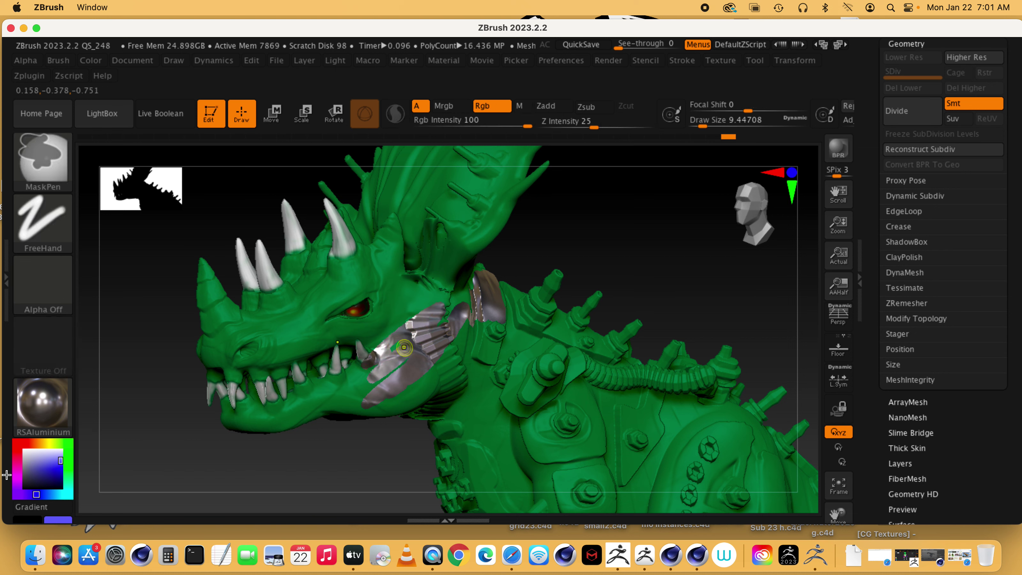
{"action": "key", "text": "ctrl+z"}
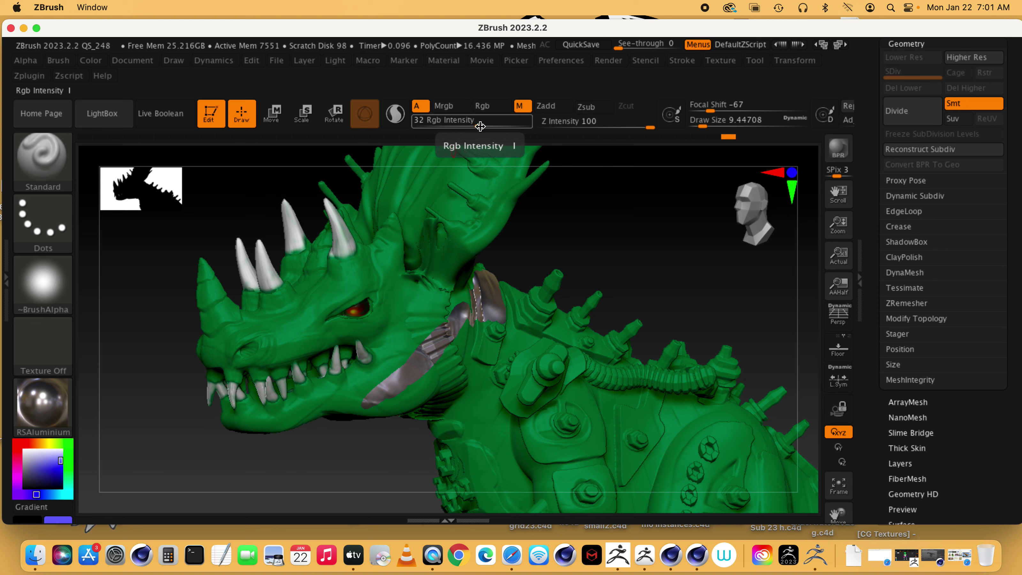
{"action": "left_click_drag", "start_coordinate": [480, 127], "coordinate": [495, 126]}
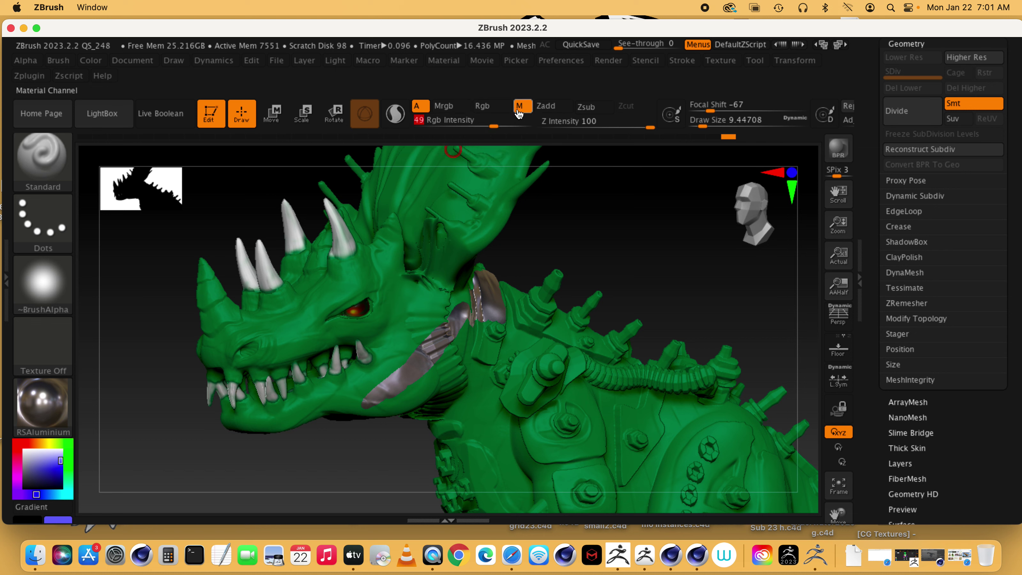
Step: Try colour-only Rgb strokes in blue along the lower jaw and around the metallic band on the rear cheek
{"action": "left_click", "coordinate": [485, 105]}
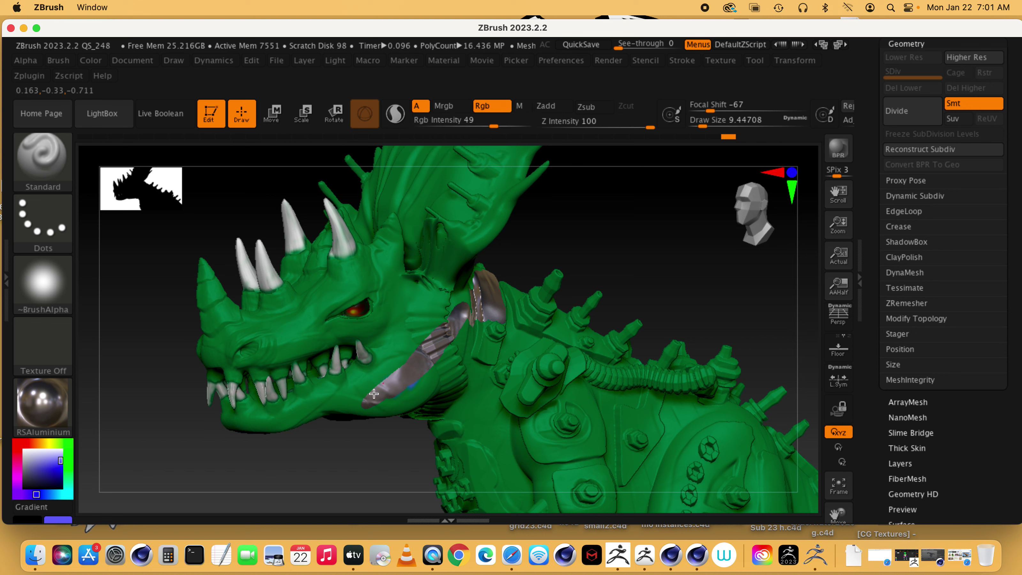
{"action": "mouse_move", "coordinate": [374, 394]}
{"action": "left_mouse_down"}
{"action": "mouse_move", "coordinate": [315, 413]}
{"action": "mouse_move", "coordinate": [335, 400]}
{"action": "mouse_move", "coordinate": [297, 406]}
{"action": "left_mouse_up"}
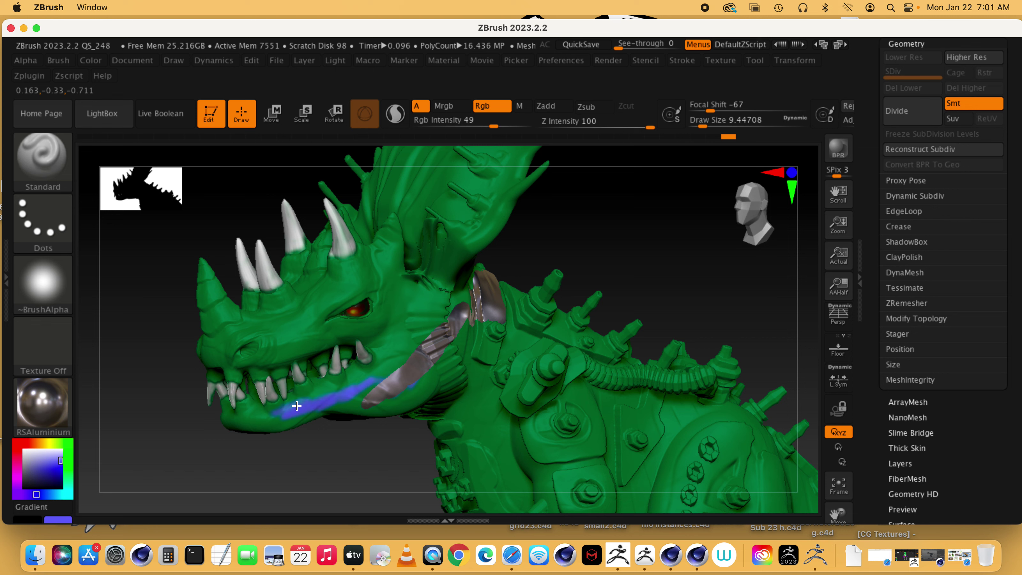
{"action": "left_click_drag", "start_coordinate": [404, 359], "coordinate": [397, 391]}
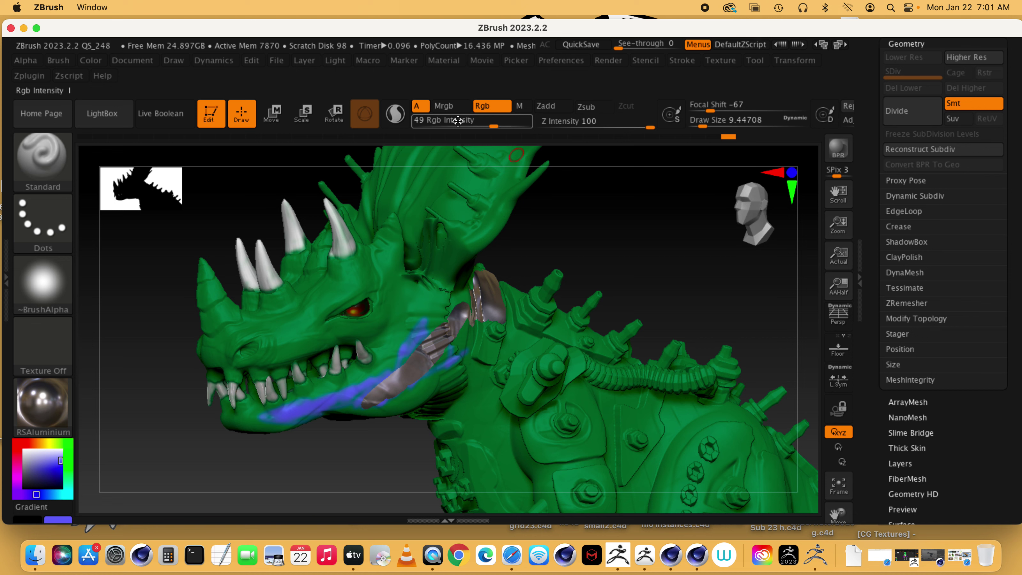
Step: Switch the brush to Mrgb, try a stroke over the cheek's metallic band, and undo all the test strokes on the head and neck
{"action": "left_click", "coordinate": [444, 105]}
{"action": "left_click_drag", "start_coordinate": [395, 379], "coordinate": [406, 358]}
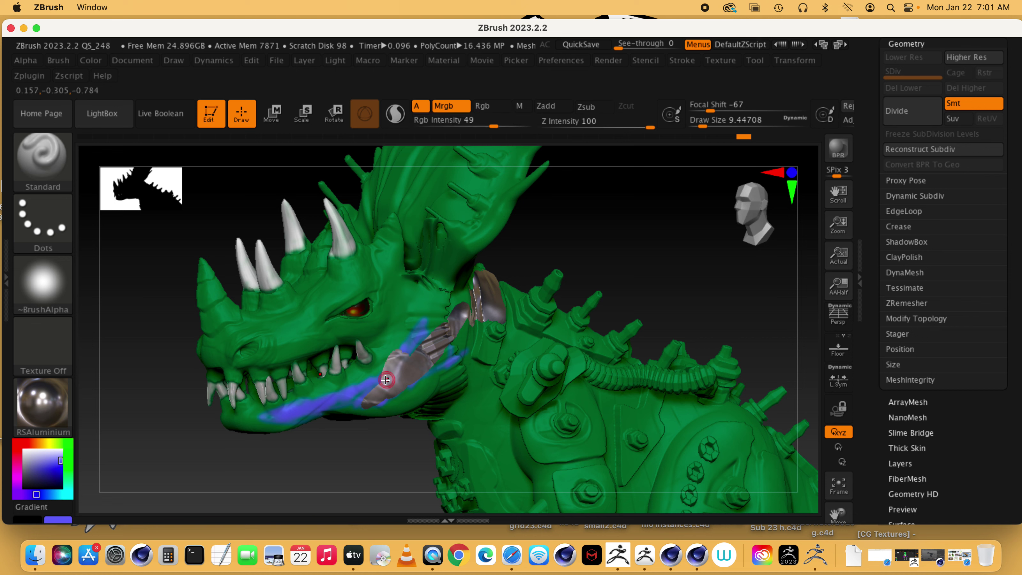
{"action": "key", "text": "ctrl"}
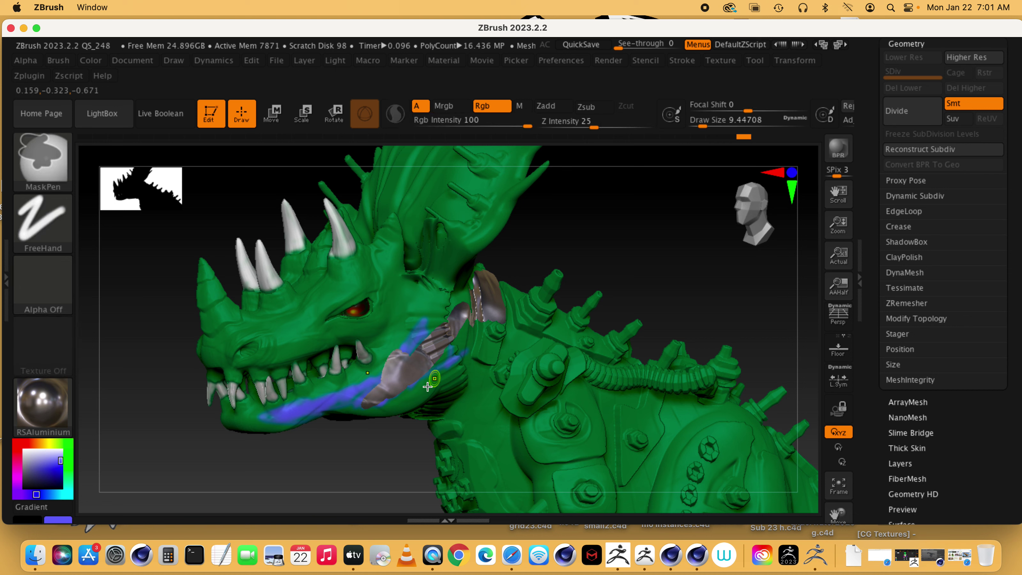
{"action": "key", "text": "ctrl+z"}
{"action": "key", "text": "ctrl+z"}
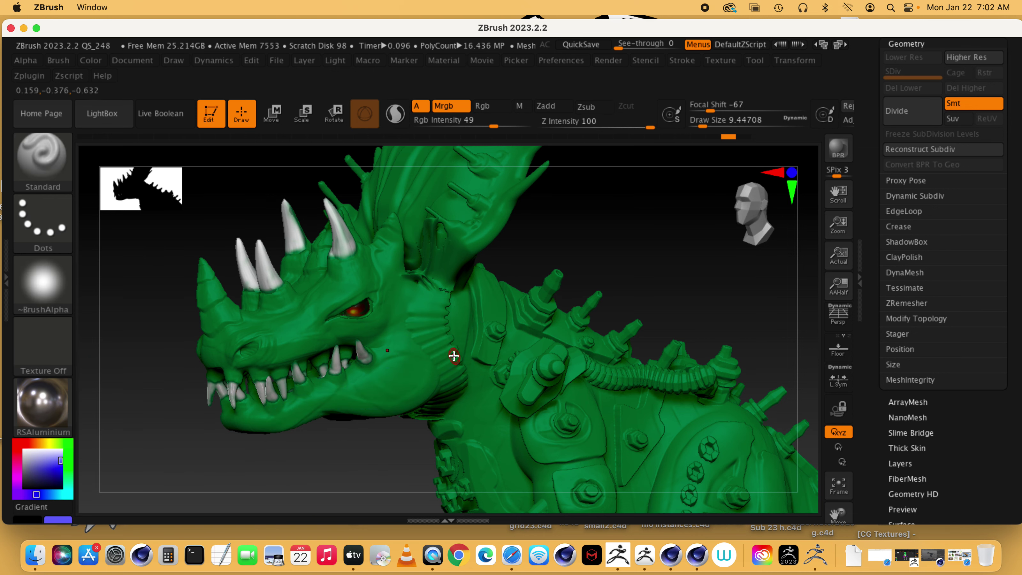
Step: Paint the collar plate behind the neck, the spiked armour plate on the back and the neck ribs with RSAluminium in Mrgb mode
{"action": "mouse_move", "coordinate": [469, 300]}
{"action": "left_mouse_down"}
{"action": "mouse_move", "coordinate": [488, 304]}
{"action": "mouse_move", "coordinate": [481, 278]}
{"action": "mouse_move", "coordinate": [479, 309]}
{"action": "mouse_move", "coordinate": [496, 322]}
{"action": "left_mouse_up"}
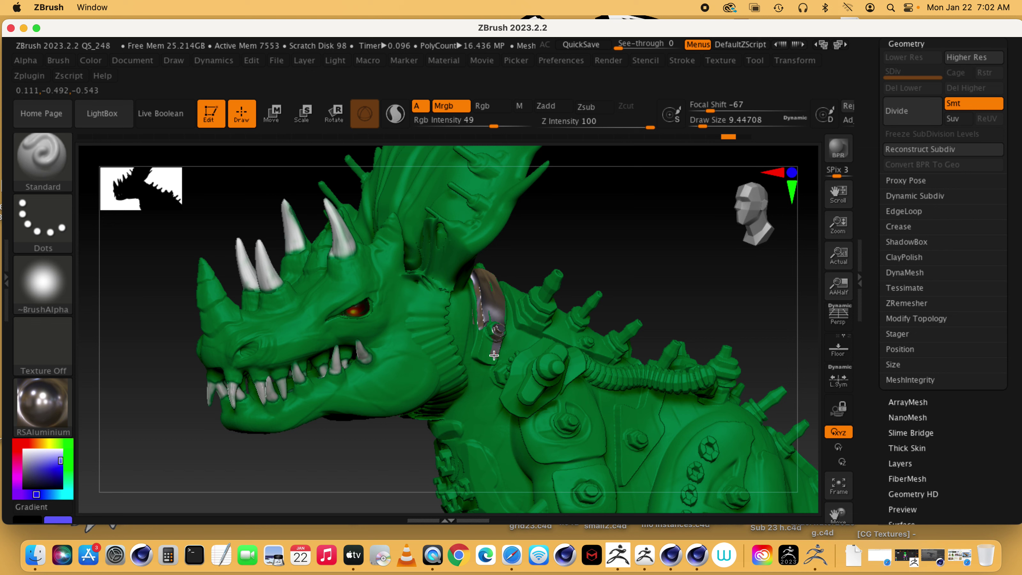
{"action": "left_click_drag", "start_coordinate": [476, 352], "coordinate": [480, 337]}
{"action": "mouse_move", "coordinate": [514, 288]}
{"action": "left_mouse_down"}
{"action": "mouse_move", "coordinate": [522, 325]}
{"action": "mouse_move", "coordinate": [609, 354]}
{"action": "left_mouse_up"}
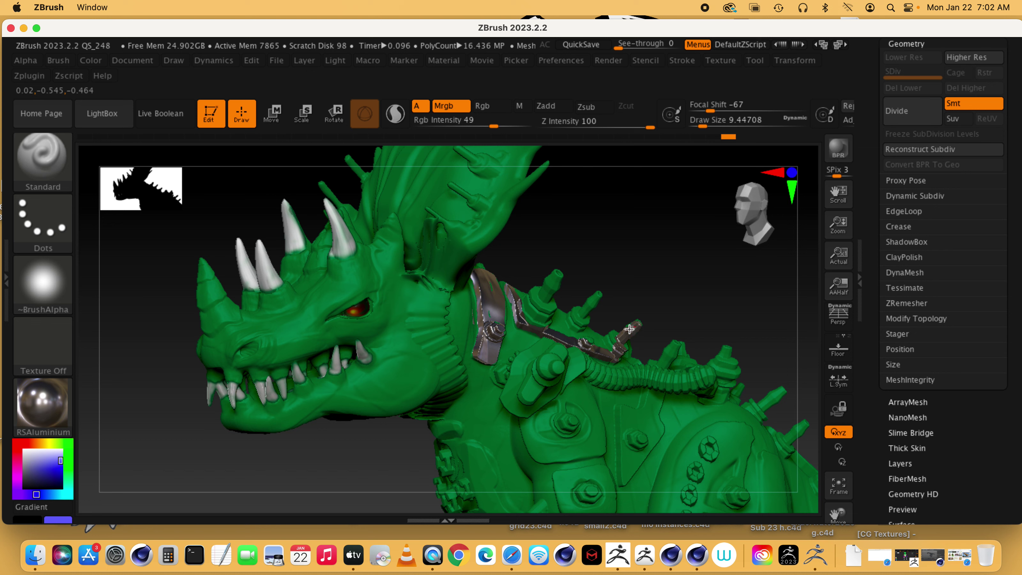
{"action": "mouse_move", "coordinate": [562, 326]}
{"action": "left_mouse_down"}
{"action": "mouse_move", "coordinate": [590, 327]}
{"action": "mouse_move", "coordinate": [576, 318]}
{"action": "mouse_move", "coordinate": [598, 293]}
{"action": "mouse_move", "coordinate": [584, 326]}
{"action": "mouse_move", "coordinate": [596, 333]}
{"action": "mouse_move", "coordinate": [585, 339]}
{"action": "mouse_move", "coordinate": [535, 297]}
{"action": "mouse_move", "coordinate": [569, 325]}
{"action": "mouse_move", "coordinate": [510, 305]}
{"action": "mouse_move", "coordinate": [515, 290]}
{"action": "mouse_move", "coordinate": [532, 317]}
{"action": "mouse_move", "coordinate": [522, 304]}
{"action": "mouse_move", "coordinate": [556, 274]}
{"action": "mouse_move", "coordinate": [539, 293]}
{"action": "left_mouse_up"}
{"action": "mouse_move", "coordinate": [455, 287]}
{"action": "left_mouse_down"}
{"action": "mouse_move", "coordinate": [422, 290]}
{"action": "mouse_move", "coordinate": [448, 296]}
{"action": "mouse_move", "coordinate": [409, 300]}
{"action": "mouse_move", "coordinate": [439, 307]}
{"action": "mouse_move", "coordinate": [402, 312]}
{"action": "mouse_move", "coordinate": [443, 322]}
{"action": "mouse_move", "coordinate": [422, 331]}
{"action": "mouse_move", "coordinate": [441, 334]}
{"action": "mouse_move", "coordinate": [431, 351]}
{"action": "mouse_move", "coordinate": [447, 339]}
{"action": "mouse_move", "coordinate": [431, 357]}
{"action": "mouse_move", "coordinate": [456, 347]}
{"action": "mouse_move", "coordinate": [441, 382]}
{"action": "mouse_move", "coordinate": [465, 369]}
{"action": "mouse_move", "coordinate": [448, 370]}
{"action": "mouse_move", "coordinate": [453, 383]}
{"action": "left_mouse_up"}
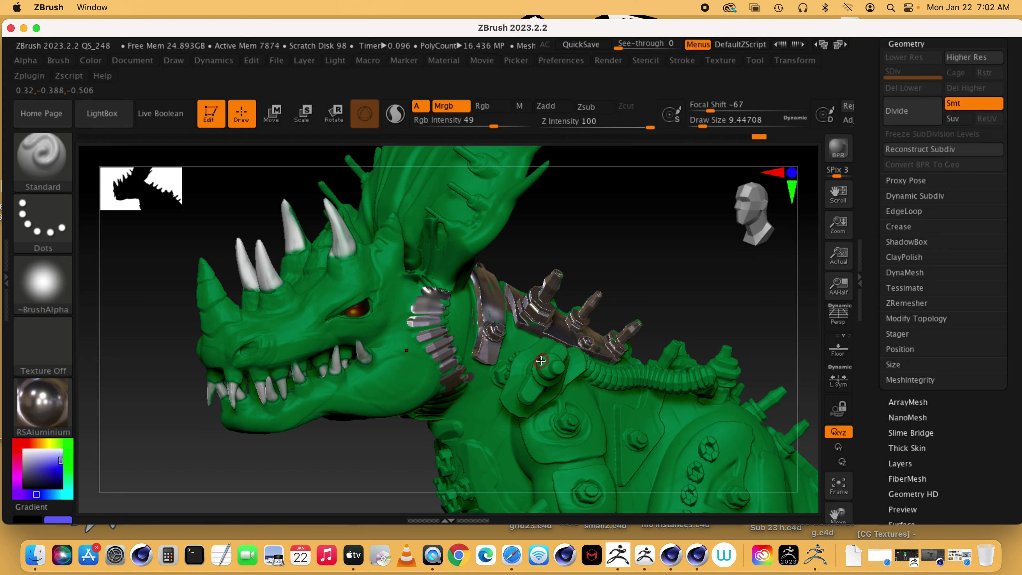
Step: Paint the shoulder mechanism, the ribbed hose along the back and the bolted shoulder plate below with RSAluminium
{"action": "mouse_move", "coordinate": [539, 346]}
{"action": "left_mouse_down"}
{"action": "mouse_move", "coordinate": [508, 396]}
{"action": "mouse_move", "coordinate": [517, 364]}
{"action": "mouse_move", "coordinate": [552, 343]}
{"action": "mouse_move", "coordinate": [521, 402]}
{"action": "mouse_move", "coordinate": [547, 353]}
{"action": "mouse_move", "coordinate": [521, 391]}
{"action": "mouse_move", "coordinate": [502, 363]}
{"action": "mouse_move", "coordinate": [491, 379]}
{"action": "mouse_move", "coordinate": [523, 356]}
{"action": "mouse_move", "coordinate": [505, 380]}
{"action": "mouse_move", "coordinate": [518, 409]}
{"action": "mouse_move", "coordinate": [584, 360]}
{"action": "mouse_move", "coordinate": [535, 403]}
{"action": "mouse_move", "coordinate": [585, 357]}
{"action": "mouse_move", "coordinate": [530, 386]}
{"action": "mouse_move", "coordinate": [565, 371]}
{"action": "mouse_move", "coordinate": [568, 344]}
{"action": "mouse_move", "coordinate": [607, 371]}
{"action": "mouse_move", "coordinate": [586, 363]}
{"action": "mouse_move", "coordinate": [611, 381]}
{"action": "mouse_move", "coordinate": [592, 376]}
{"action": "mouse_move", "coordinate": [600, 383]}
{"action": "mouse_move", "coordinate": [684, 389]}
{"action": "mouse_move", "coordinate": [714, 384]}
{"action": "mouse_move", "coordinate": [719, 365]}
{"action": "mouse_move", "coordinate": [683, 384]}
{"action": "mouse_move", "coordinate": [695, 376]}
{"action": "mouse_move", "coordinate": [598, 372]}
{"action": "mouse_move", "coordinate": [684, 369]}
{"action": "left_mouse_up"}
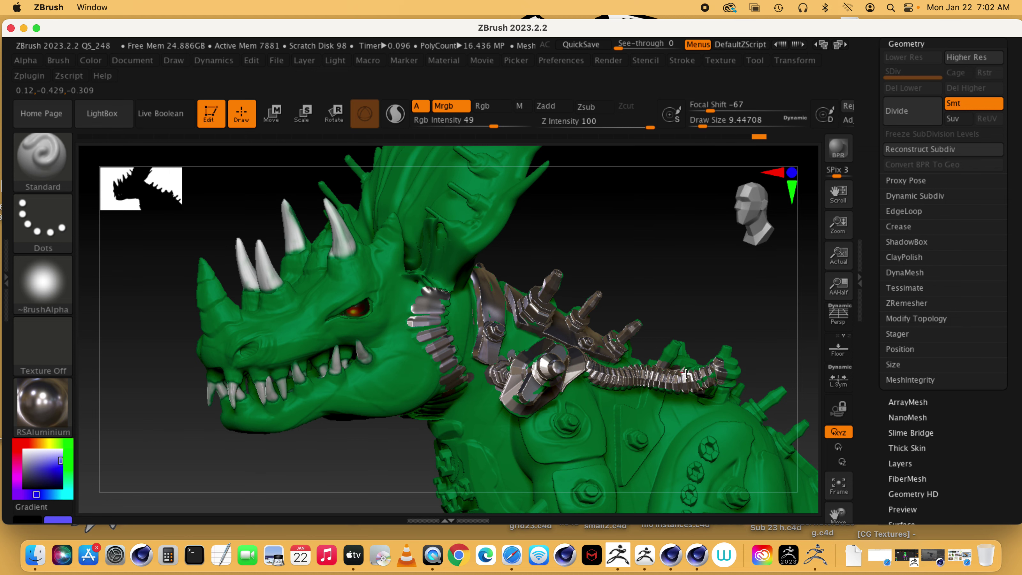
{"action": "left_click_drag", "start_coordinate": [699, 278], "coordinate": [617, 204], "text": "alt"}
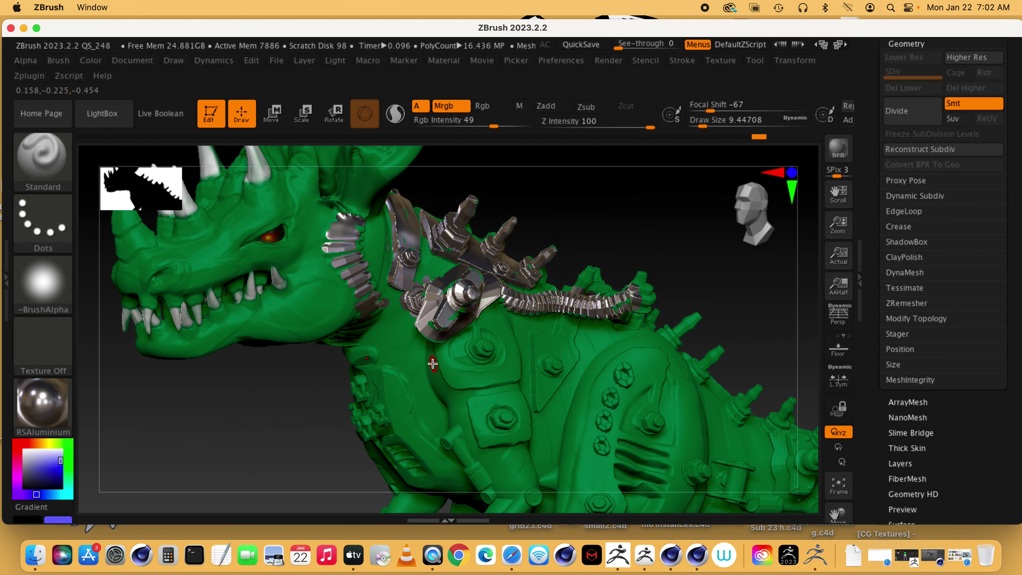
{"action": "mouse_move", "coordinate": [441, 346]}
{"action": "left_mouse_down"}
{"action": "mouse_move", "coordinate": [451, 378]}
{"action": "mouse_move", "coordinate": [489, 385]}
{"action": "mouse_move", "coordinate": [520, 373]}
{"action": "mouse_move", "coordinate": [505, 313]}
{"action": "left_mouse_up"}
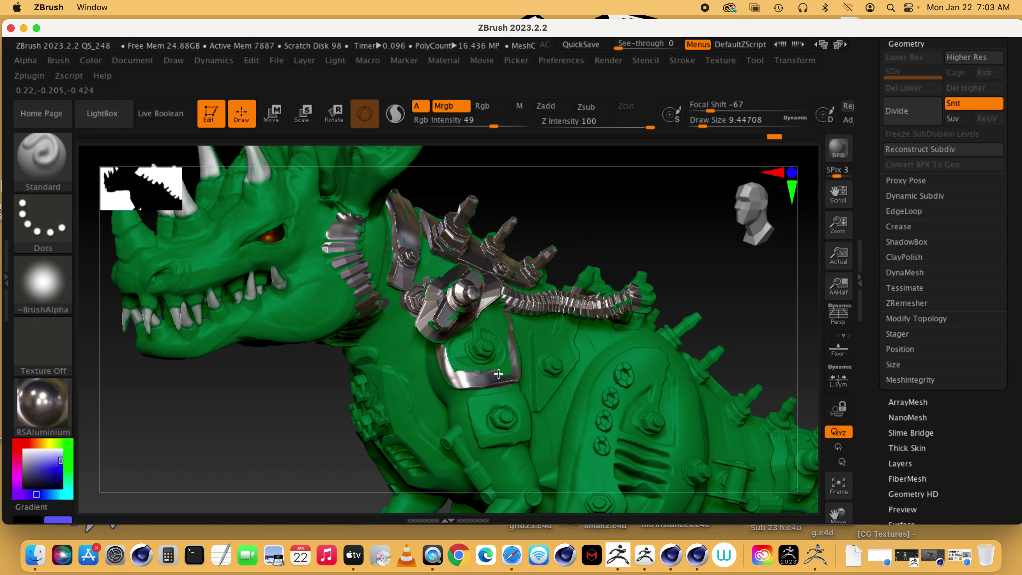
{"action": "mouse_move", "coordinate": [455, 369]}
{"action": "left_mouse_down"}
{"action": "mouse_move", "coordinate": [446, 349]}
{"action": "mouse_move", "coordinate": [465, 324]}
{"action": "mouse_move", "coordinate": [463, 333]}
{"action": "mouse_move", "coordinate": [475, 326]}
{"action": "mouse_move", "coordinate": [451, 346]}
{"action": "mouse_move", "coordinate": [479, 336]}
{"action": "mouse_move", "coordinate": [505, 368]}
{"action": "mouse_move", "coordinate": [501, 313]}
{"action": "mouse_move", "coordinate": [506, 358]}
{"action": "mouse_move", "coordinate": [494, 336]}
{"action": "mouse_move", "coordinate": [492, 363]}
{"action": "mouse_move", "coordinate": [475, 344]}
{"action": "left_mouse_up"}
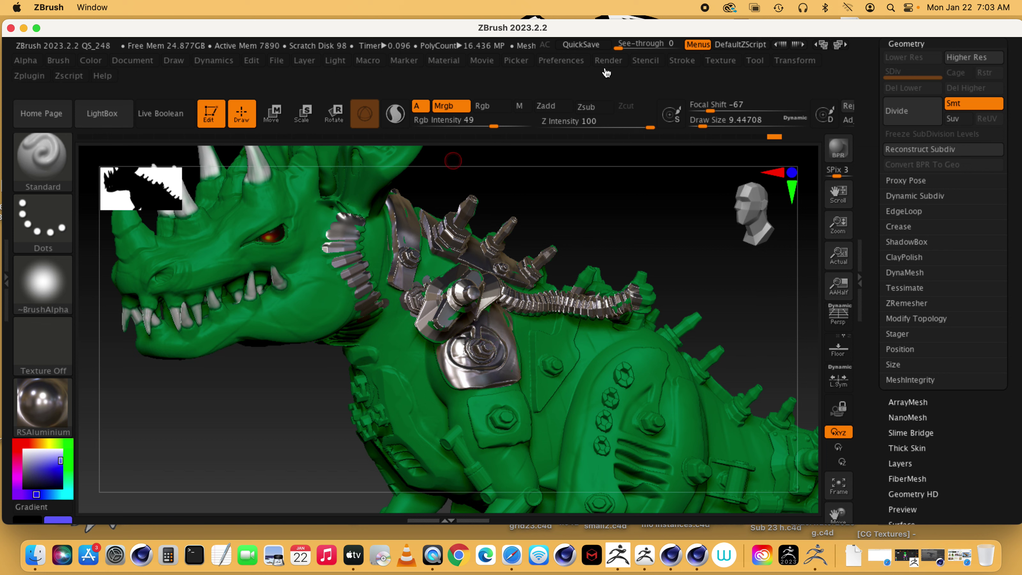
Step: Set the brush to colour-only Rgb painting
{"action": "left_click", "coordinate": [482, 108]}
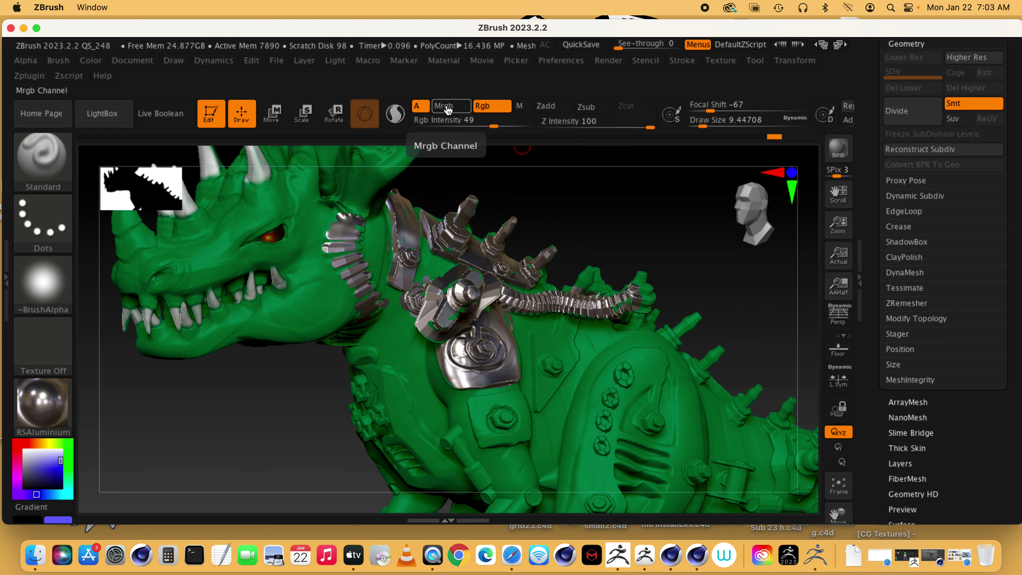
{"action": "mouse_move", "coordinate": [59, 411]}
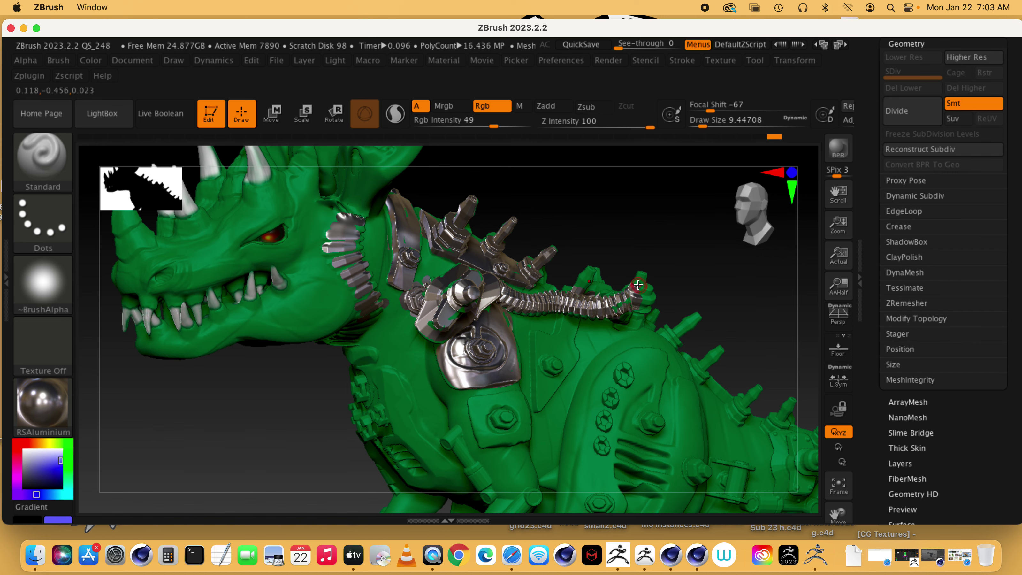
{"action": "left_click_drag", "start_coordinate": [637, 228], "coordinate": [541, 226]}
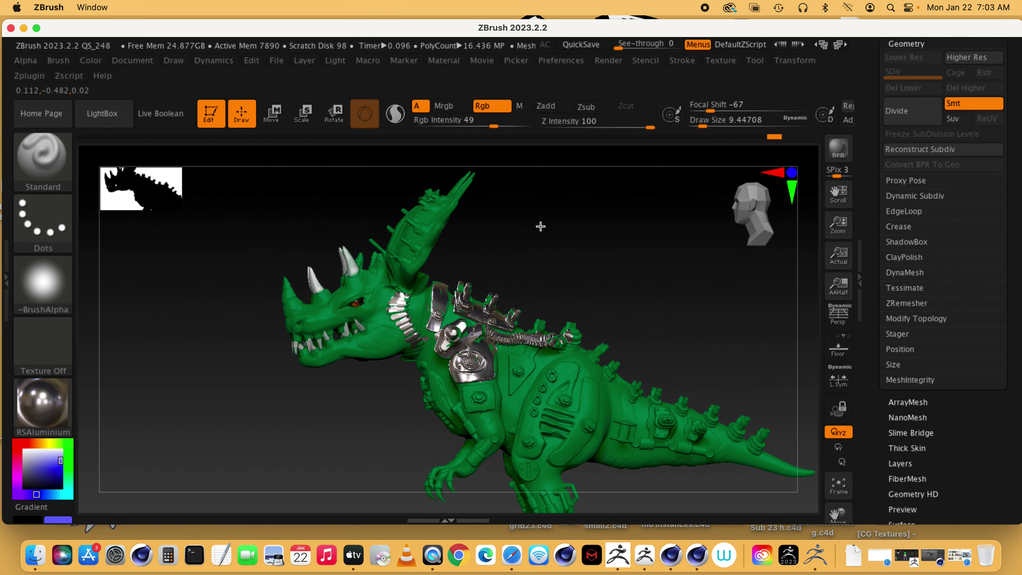